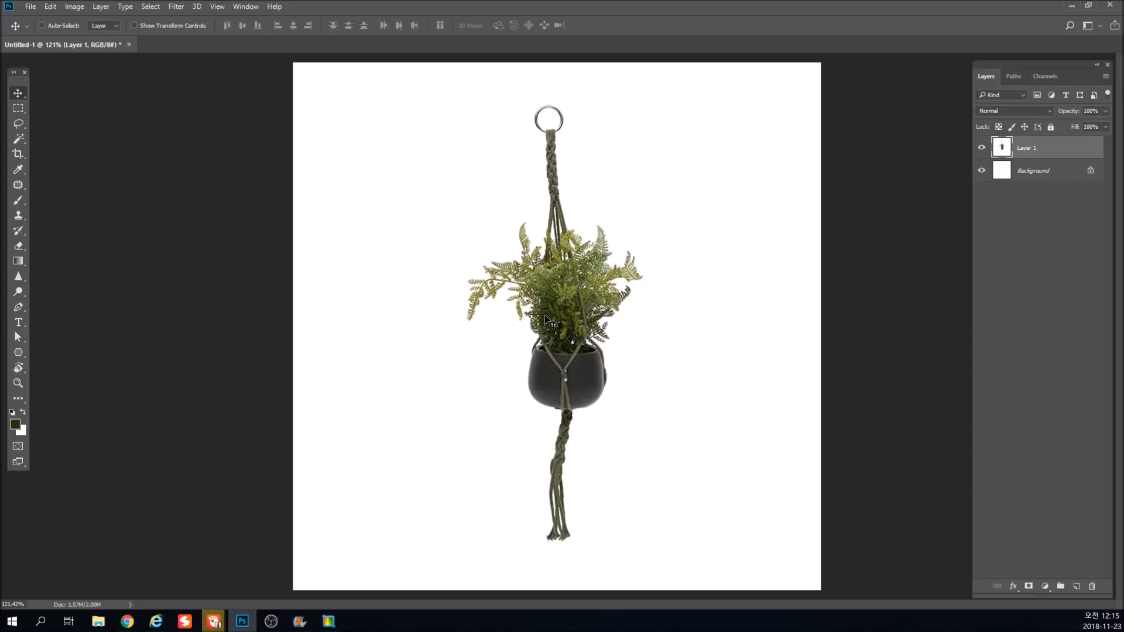
# Fill the Background layer with bright red as the foreground colour and hide Layer 1.
pyautogui.hotkey('ctrl', '-')
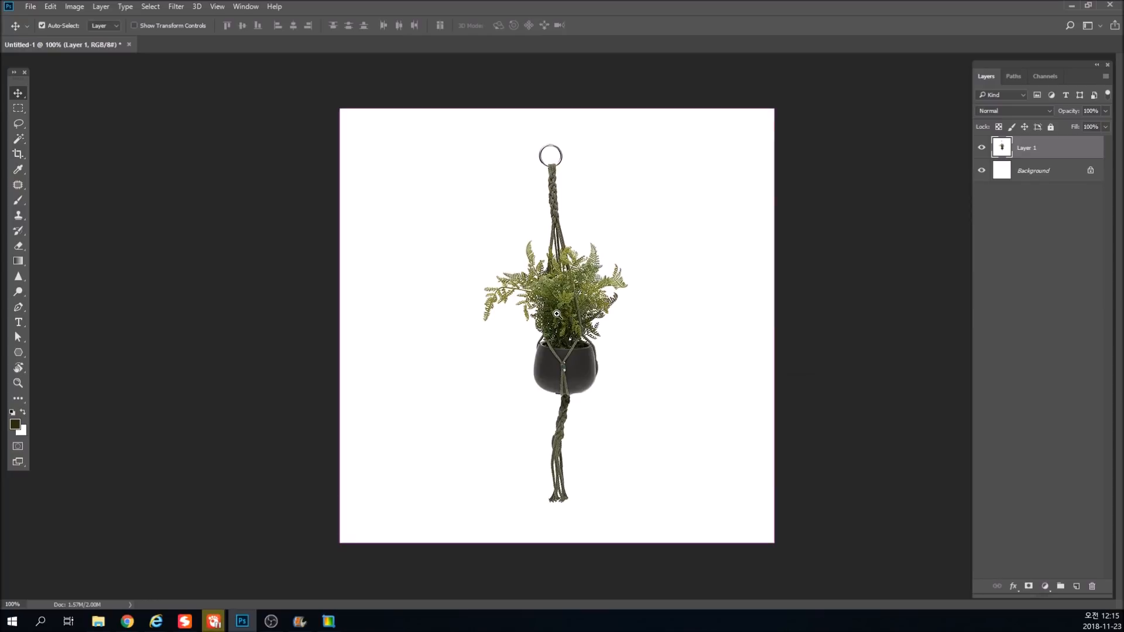
pyautogui.scroll(2, 556, 316)
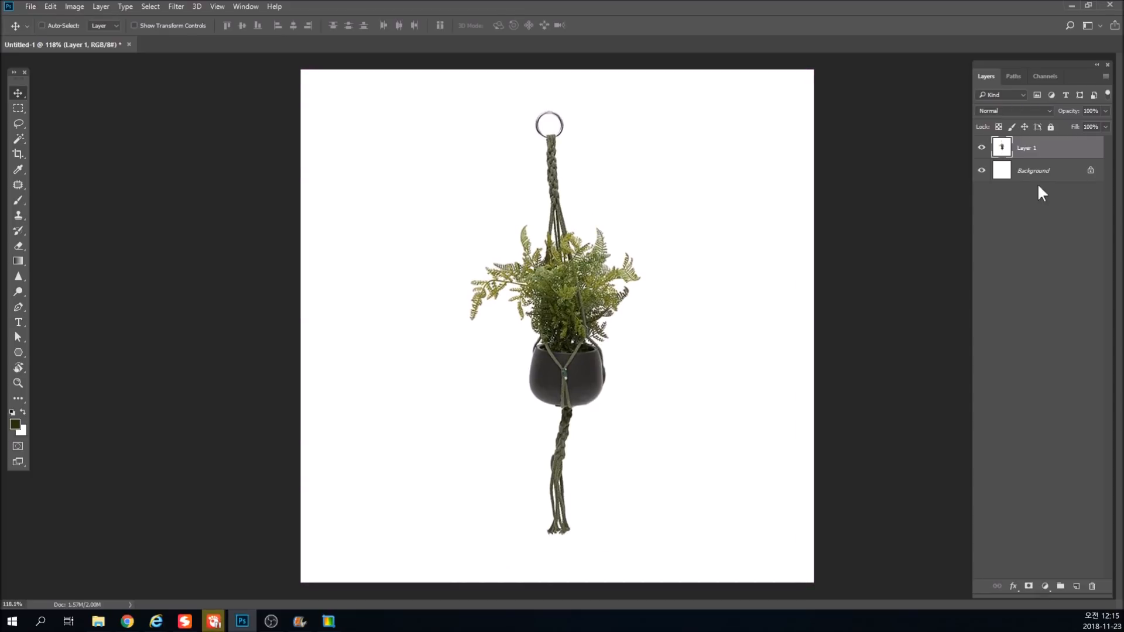
pyautogui.click(1007, 174)
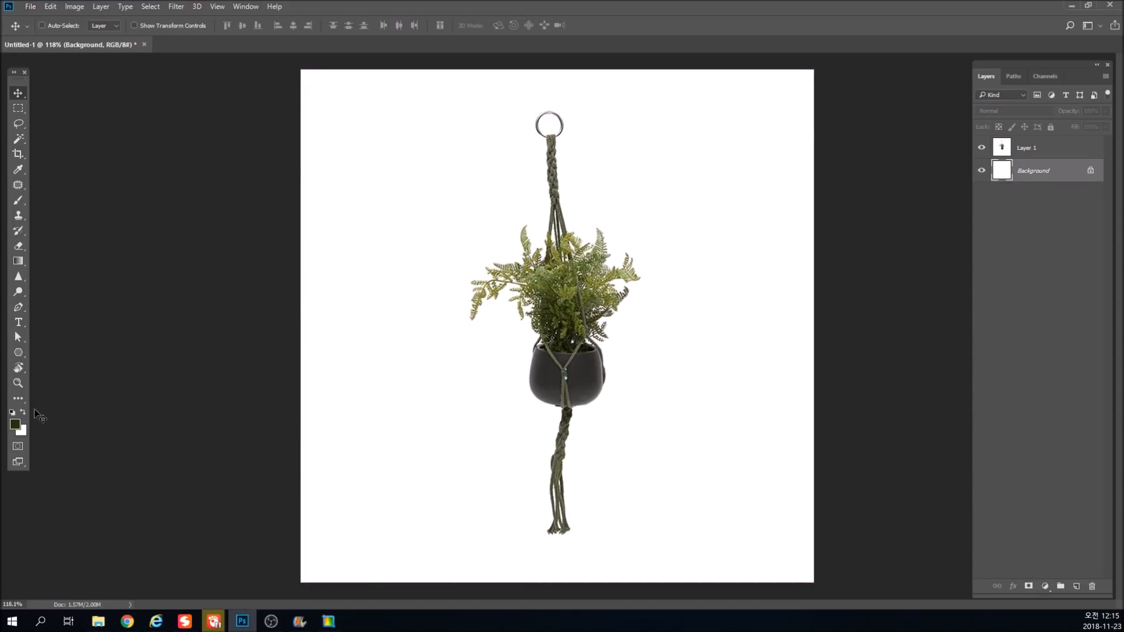
pyautogui.click(15, 426)
pyautogui.moveTo(841, 339); pyautogui.dragTo(846, 304)
pyautogui.moveTo(807, 342); pyautogui.dragTo(849, 308)
pyautogui.click(944, 317)
pyautogui.press('v')
pyautogui.hotkey('alt', 'BackSpace')
pyautogui.click(982, 148)
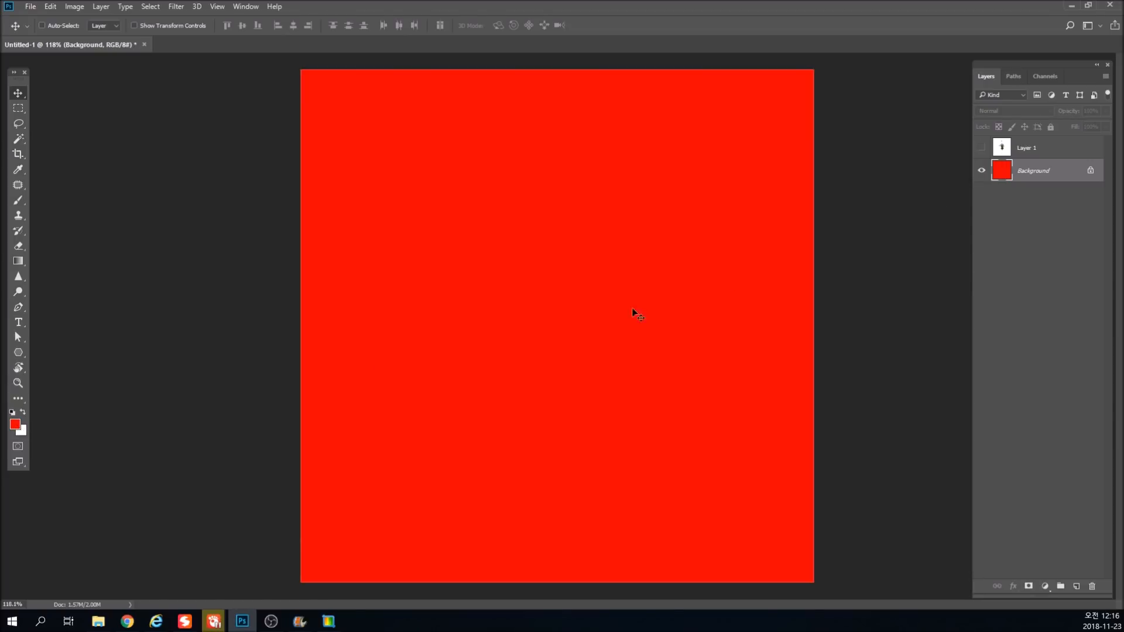
# Try filling the Background layer with the white background colour, and refill it with the red foreground colour.
pyautogui.press('ctrl')
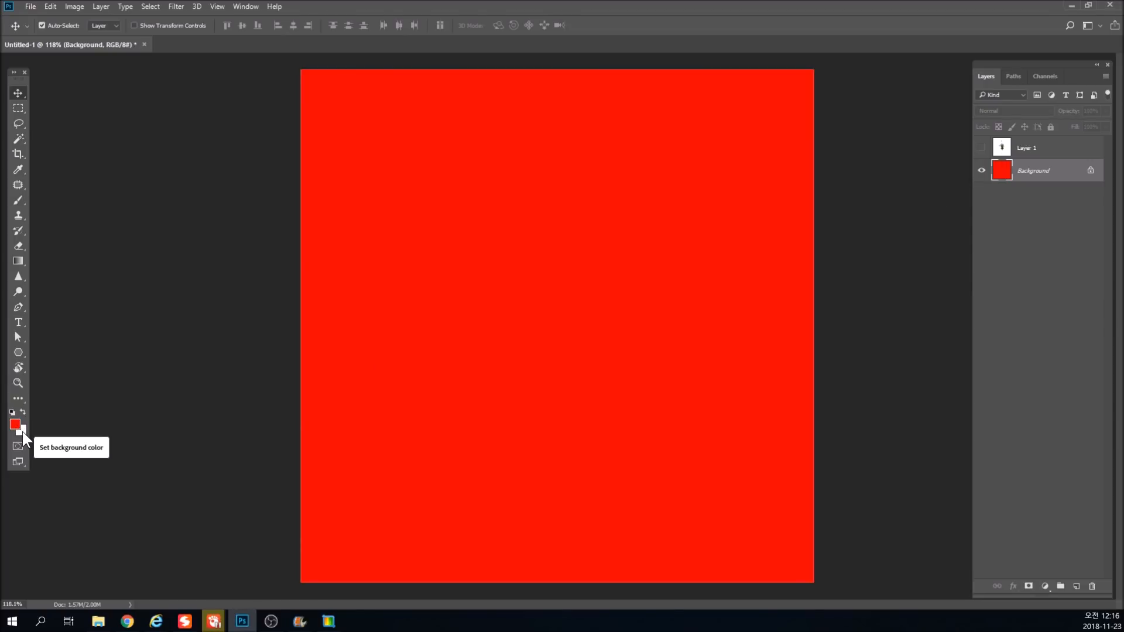
pyautogui.hotkey('ctrl', 'BackSpace')
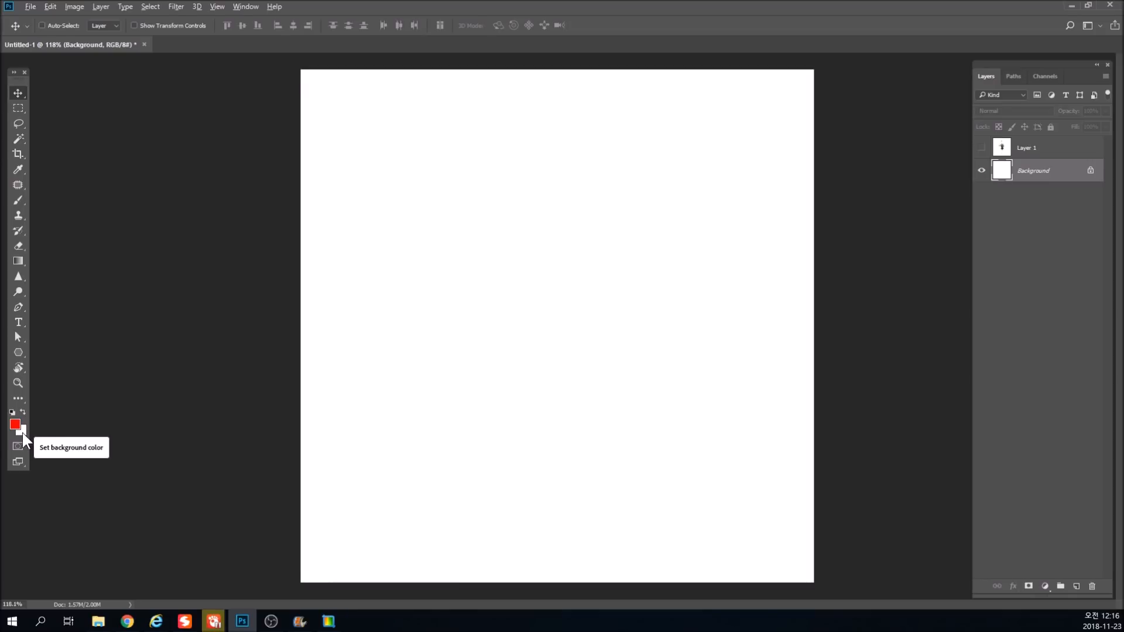
pyautogui.hotkey('alt', 'BackSpace')
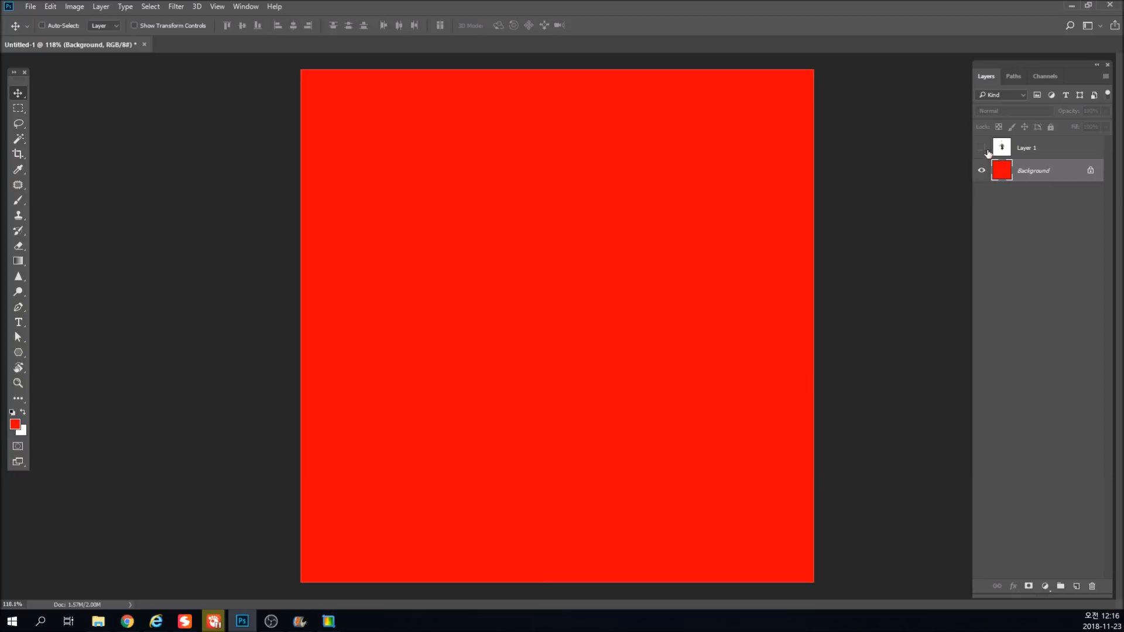
# Show Layer 1 again over the red Background layer.
pyautogui.click(981, 148)
pyautogui.moveTo(581, 294); pyautogui.dragTo(618, 351)
pyautogui.moveTo(588, 420); pyautogui.dragTo(542, 456)
pyautogui.moveTo(552, 309); pyautogui.dragTo(555, 369)
pyautogui.keyDown('ctrl'); pyautogui.keyDown('alt'); pyautogui.click(554, 366); pyautogui.keyUp('alt'); pyautogui.keyUp('ctrl')
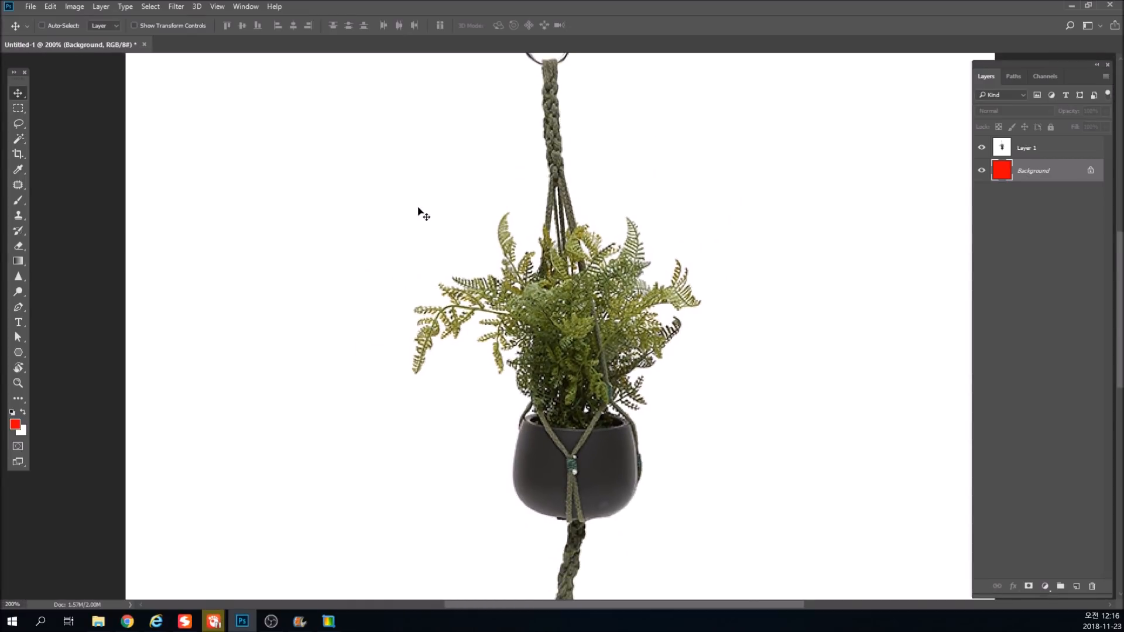
pyautogui.press('m')
pyautogui.moveTo(397, 198); pyautogui.dragTo(711, 438)
pyautogui.hotkey('ctrl', 'd')
# On Layer 1, trace the pot's left edge with the Pen tool, from the rim down to where the rope tail starts.
pyautogui.moveTo(526, 470); pyautogui.dragTo(563, 370)
pyautogui.moveTo(538, 315)
pyautogui.mouseDown()
pyautogui.moveTo(547, 374)
pyautogui.moveTo(551, 307)
pyautogui.mouseUp()
pyautogui.click(1005, 146)
pyautogui.press('p')
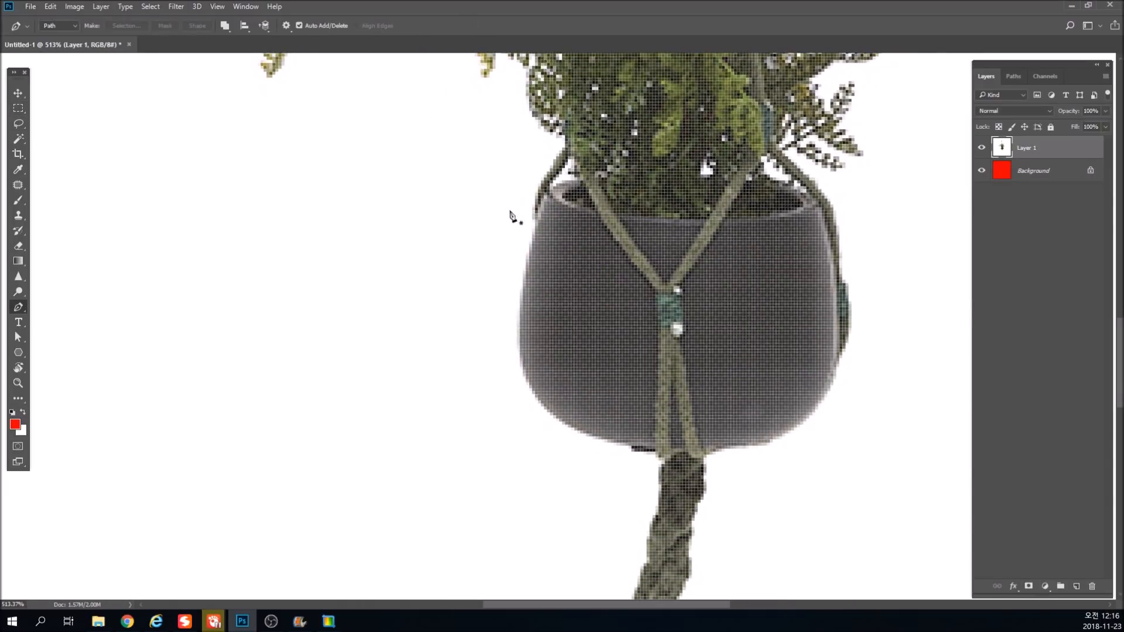
pyautogui.click(538, 220)
pyautogui.moveTo(589, 432); pyautogui.dragTo(698, 454)
pyautogui.scroll(4, 698, 454)
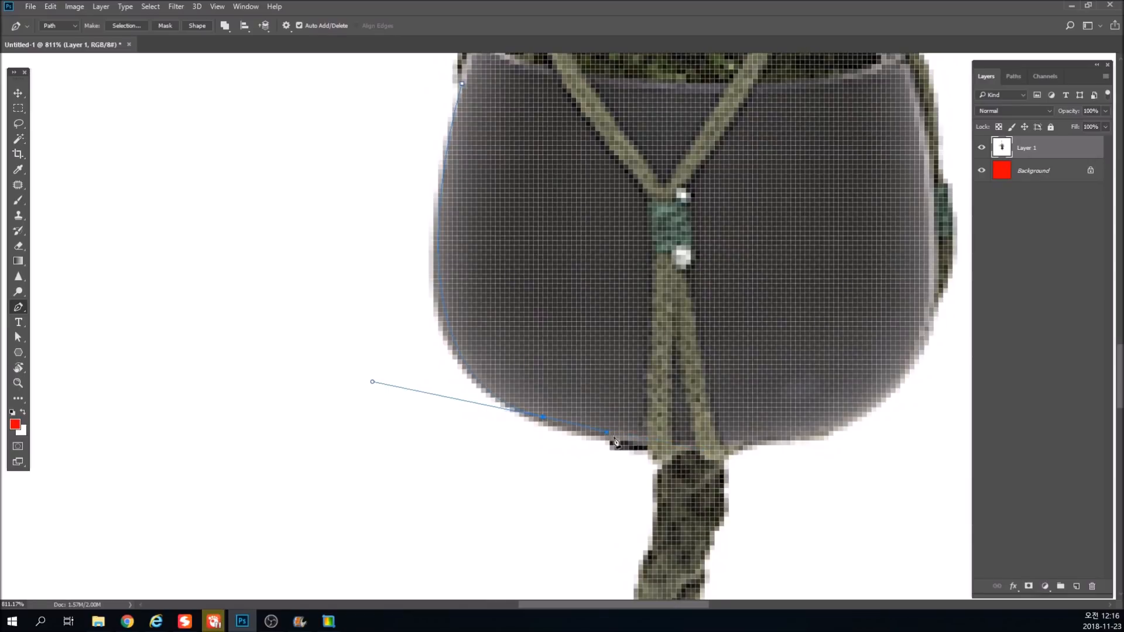
pyautogui.click(649, 449)
pyautogui.click(648, 455)
pyautogui.click(634, 474)
pyautogui.keyDown('alt'); pyautogui.click(608, 498); pyautogui.keyUp('alt')
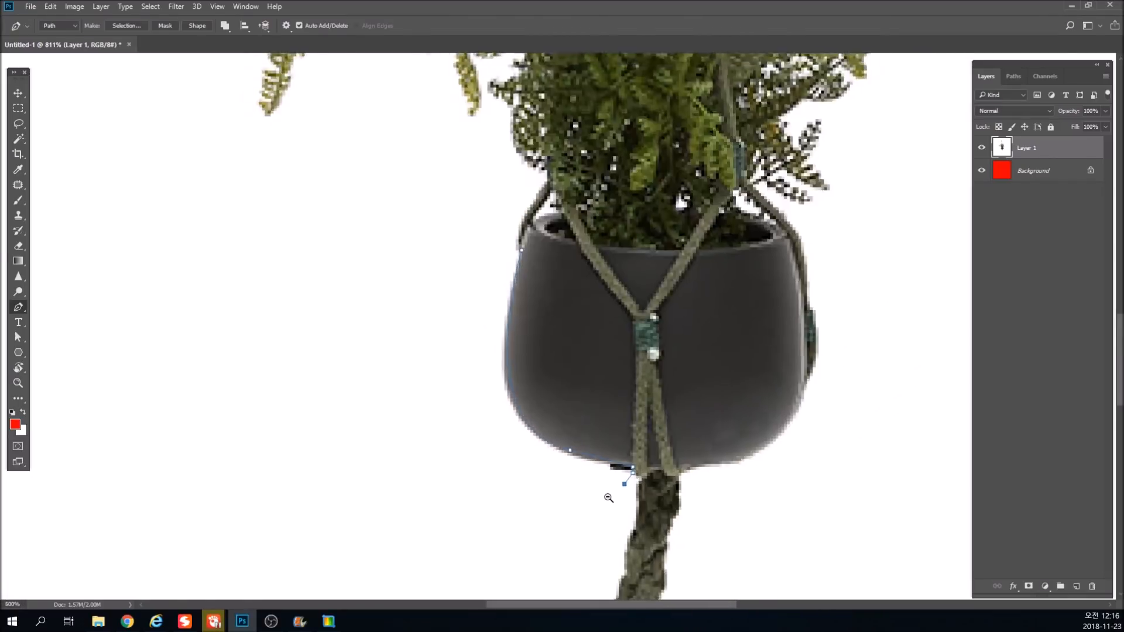
# Continue the path loosely around the rope tail hanging below the pot and back up to the pot's base.
pyautogui.moveTo(566, 546); pyautogui.dragTo(562, 240)
pyautogui.click(581, 437)
pyautogui.hotkey('ctrl', 'z')
pyautogui.click(604, 221)
pyautogui.click(586, 265)
pyautogui.click(587, 339)
pyautogui.click(563, 426)
pyautogui.click(577, 447)
pyautogui.click(614, 433)
pyautogui.click(642, 410)
pyautogui.moveTo(645, 357); pyautogui.dragTo(642, 346)
pyautogui.moveTo(638, 276); pyautogui.dragTo(640, 260)
pyautogui.moveTo(643, 224); pyautogui.dragTo(644, 218)
pyautogui.moveTo(642, 164); pyautogui.dragTo(638, 248)
pyautogui.click(624, 234)
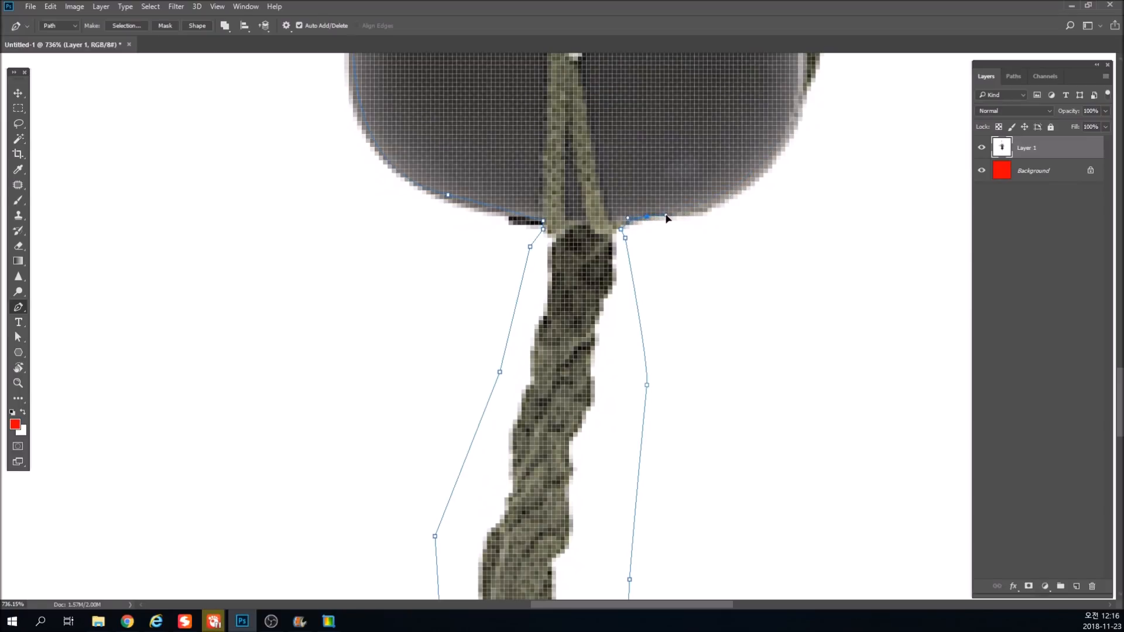
# Trace the right side of the pot and the cord beside it up to the rim.
pyautogui.moveTo(665, 208); pyautogui.dragTo(606, 325)
pyautogui.moveTo(720, 205); pyautogui.dragTo(732, 125)
pyautogui.click(741, 153)
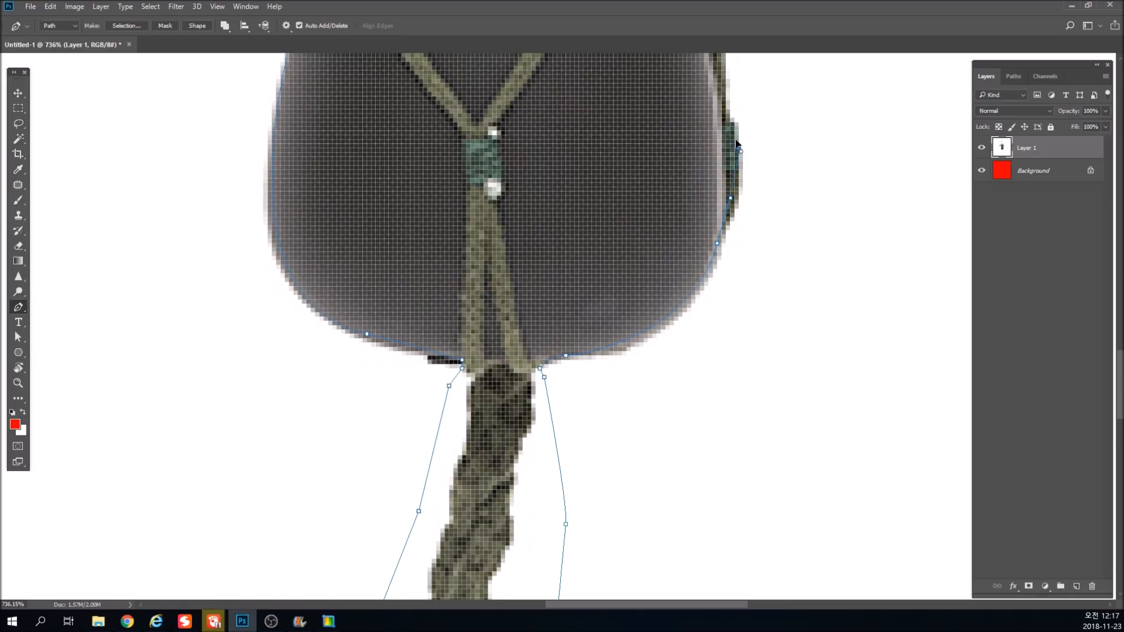
pyautogui.moveTo(737, 158); pyautogui.dragTo(665, 384)
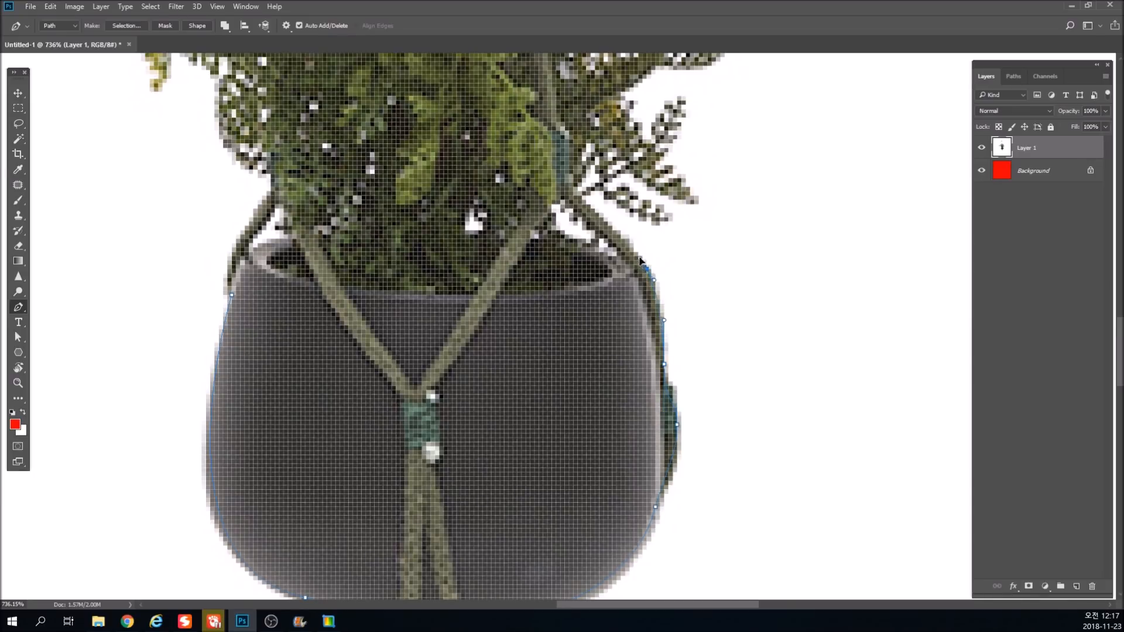
# Close the path by running it around the lower canvas outside the pot and back to the starting anchor at the left rim.
pyautogui.click(724, 252)
pyautogui.click(790, 283)
pyautogui.keyDown('alt'); pyautogui.click(777, 426); pyautogui.keyUp('alt')
pyautogui.keyDown('alt'); pyautogui.click(765, 454); pyautogui.keyUp('alt')
pyautogui.keyDown('alt'); pyautogui.click(756, 487); pyautogui.keyUp('alt')
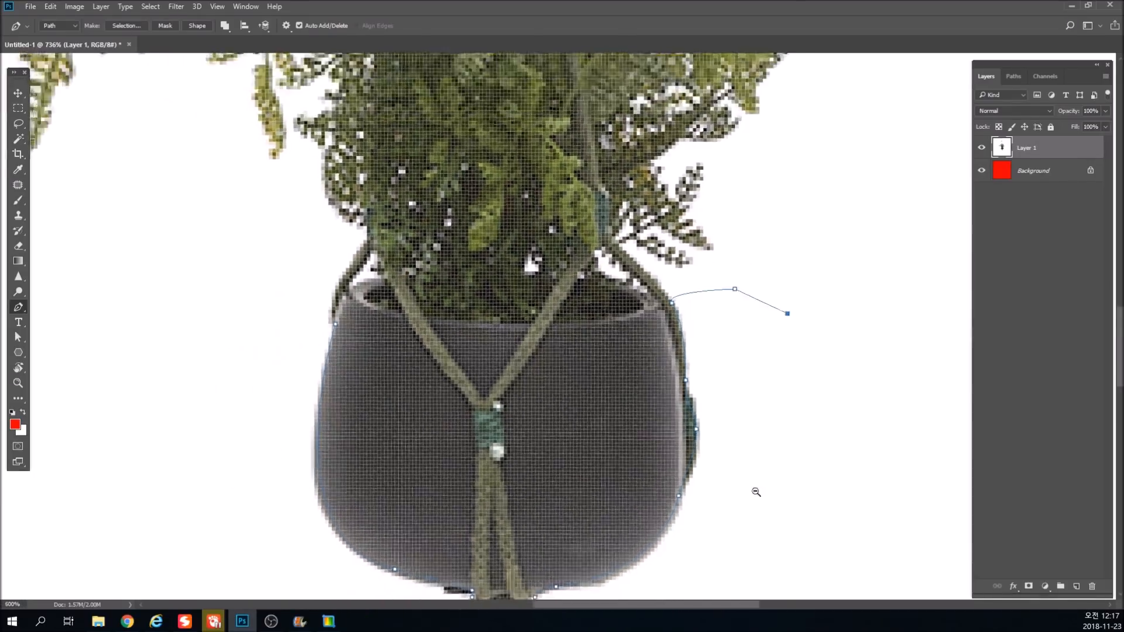
pyautogui.moveTo(711, 534); pyautogui.dragTo(659, 136)
pyautogui.scroll(-8, 665, 244)
pyautogui.click(792, 463)
pyautogui.click(775, 538)
pyautogui.hotkey('ctrl', 'z')
pyautogui.click(792, 552)
pyautogui.click(430, 577)
pyautogui.click(237, 554)
pyautogui.click(294, 386)
pyautogui.click(320, 310)
pyautogui.click(432, 347)
pyautogui.click(495, 351)
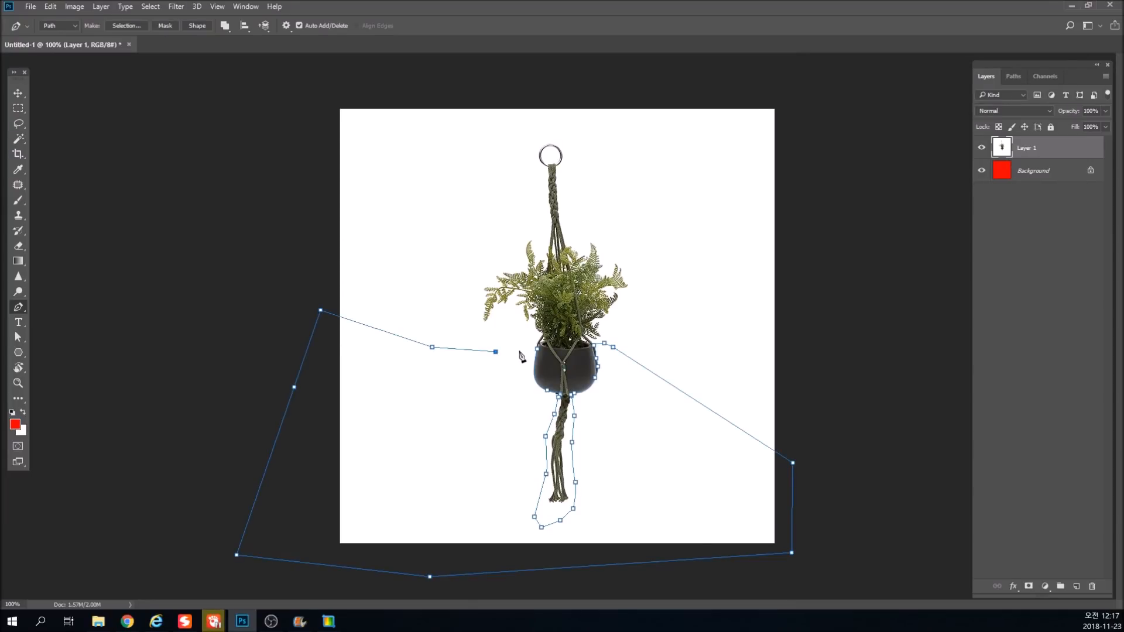
pyautogui.click(537, 349)
# Try deleting the path's area from Layer 1, and undo back to the closed path.
pyautogui.hotkey('ctrl', 'BackSpace')
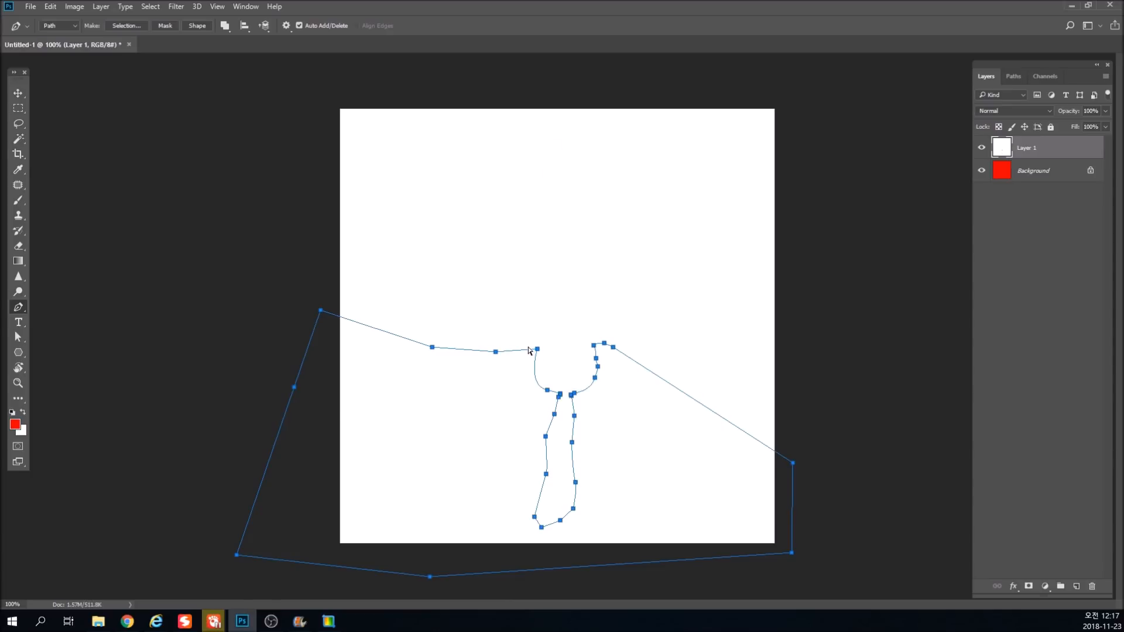
pyautogui.hotkey('ctrl', 'z')
pyautogui.hotkey('ctrl', 'Return')
pyautogui.press('Delete')
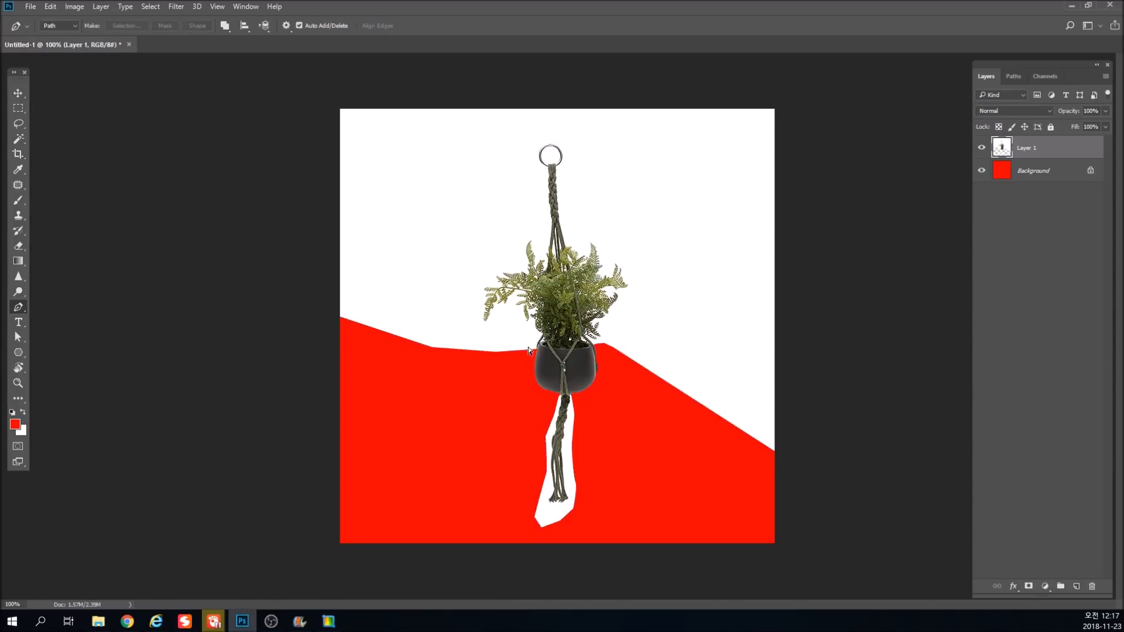
pyautogui.scroll(3, 484, 244)
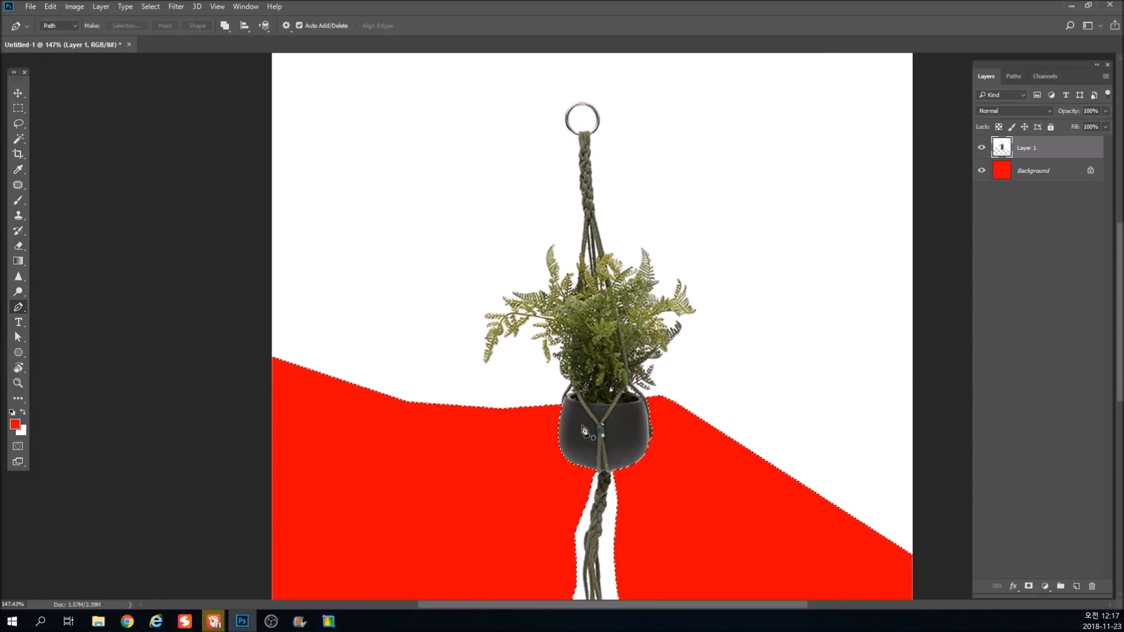
pyautogui.hotkey('ctrl', 'z')
pyautogui.moveTo(584, 426); pyautogui.dragTo(595, 240)
pyautogui.hotkey('ctrl', 'alt', 'z')
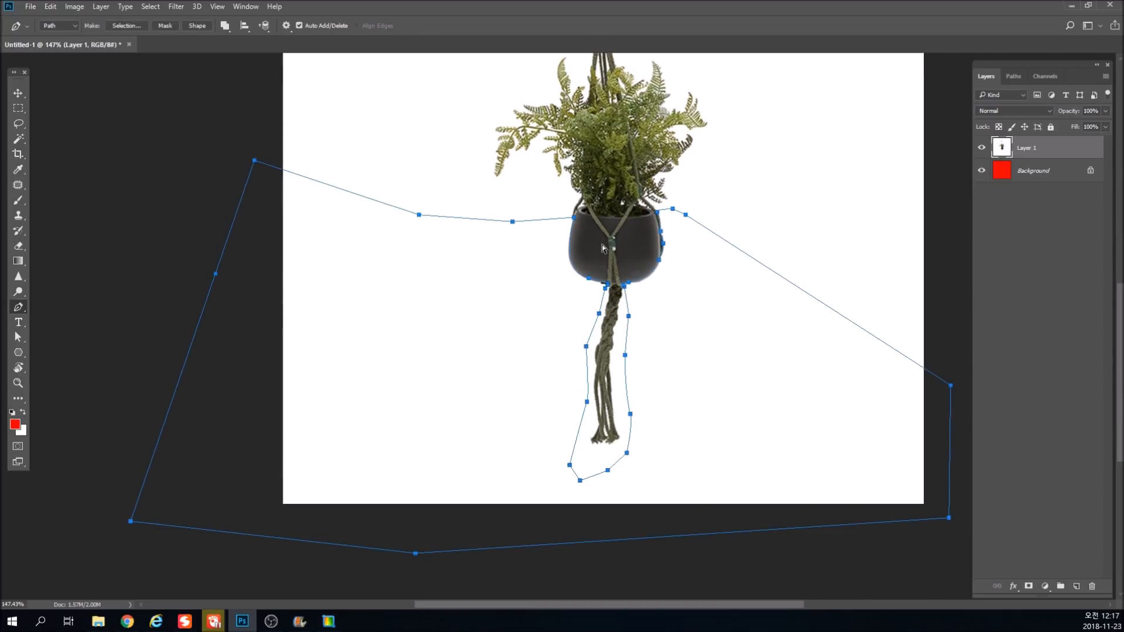
# Convert the closed path to a selection, delete the white area around the pot from Layer 1 and deselect.
pyautogui.hotkey('ctrl', 'Return')
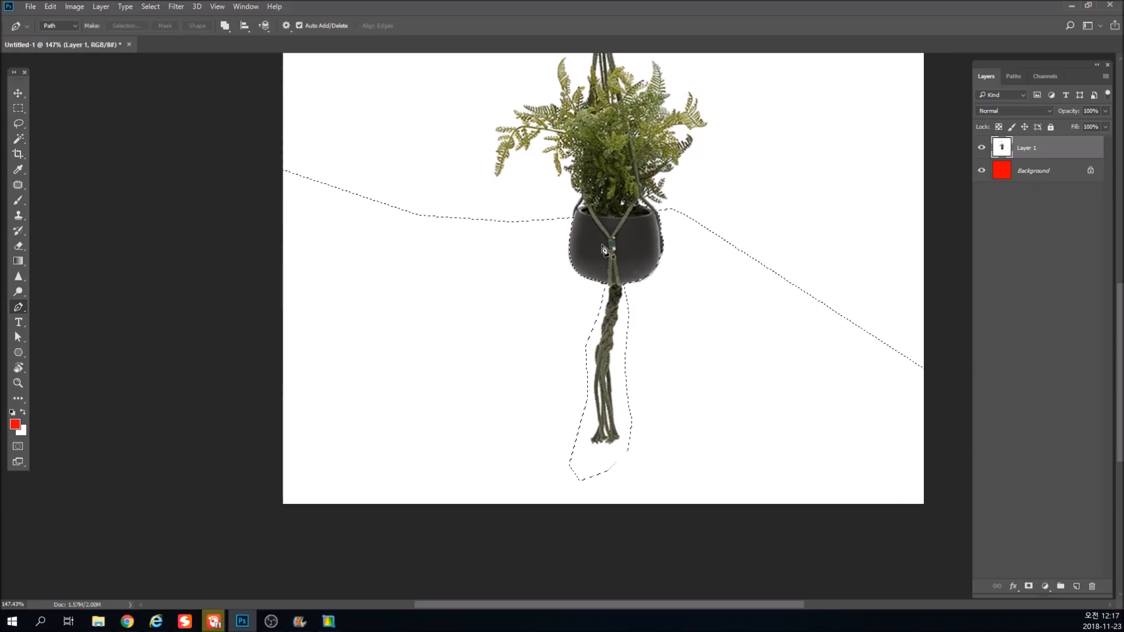
pyautogui.press('Delete')
pyautogui.hotkey('ctrl', 'd')
pyautogui.moveTo(559, 167); pyautogui.dragTo(548, 258)
pyautogui.moveTo(615, 397); pyautogui.dragTo(624, 280)
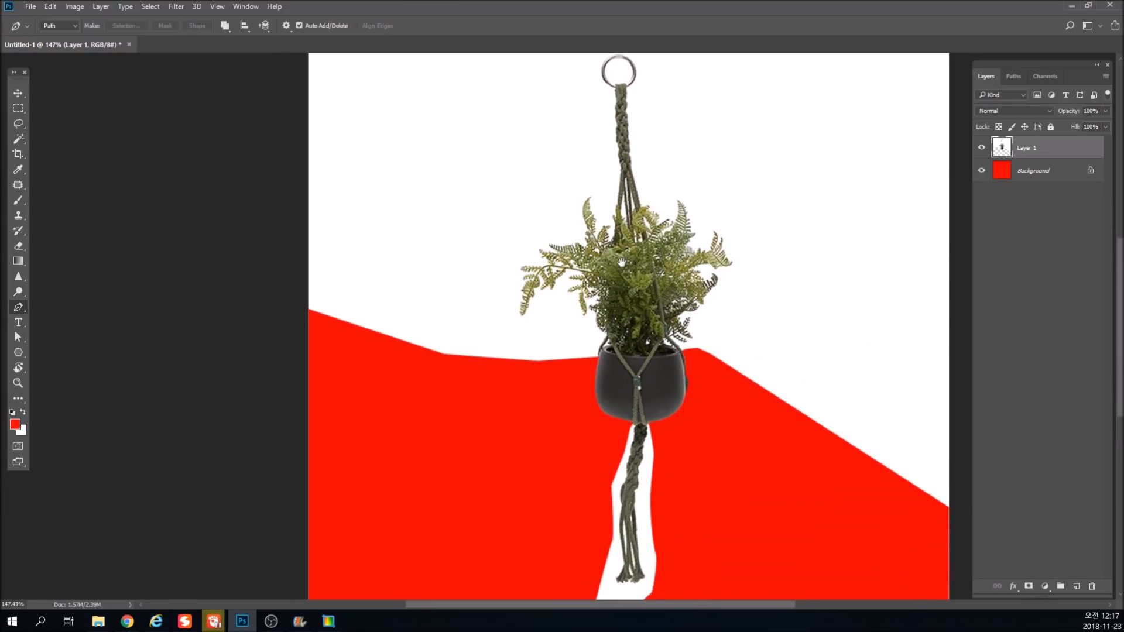
pyautogui.moveTo(631, 460); pyautogui.dragTo(671, 508)
pyautogui.moveTo(672, 497); pyautogui.dragTo(659, 336)
pyautogui.moveTo(638, 215); pyautogui.dragTo(657, 246)
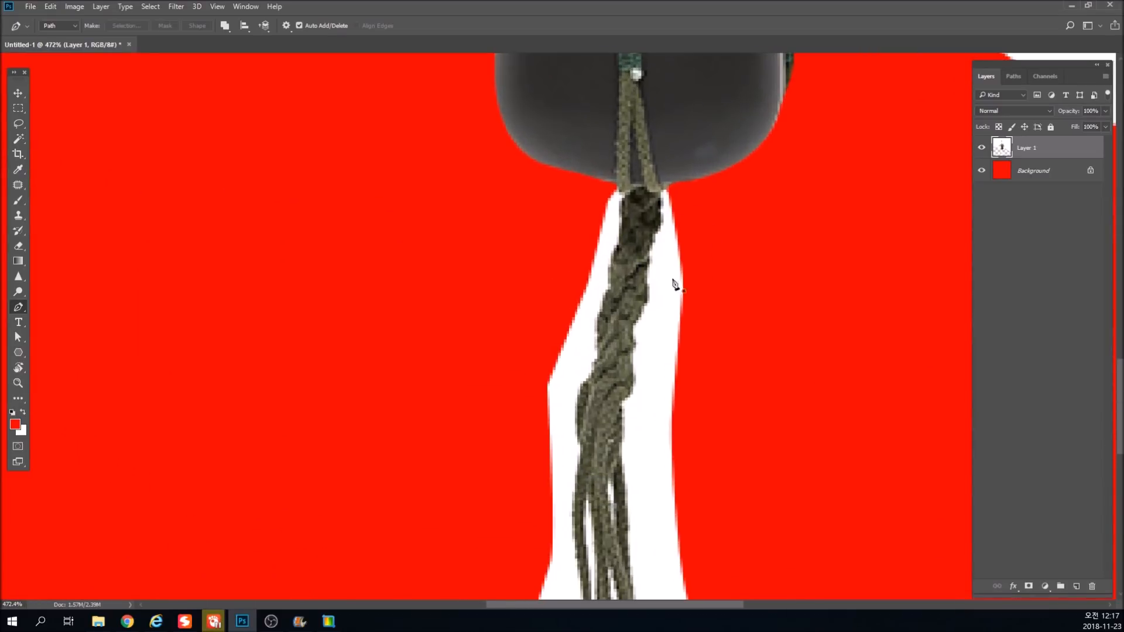
pyautogui.click(662, 195)
pyautogui.click(660, 217)
pyautogui.click(655, 231)
pyautogui.click(650, 250)
# Erase the white along the right edge of the rope tail with a smaller Eraser brush.
pyautogui.click(18, 246)
pyautogui.press('[')
pyautogui.press('[')
pyautogui.press('[')
pyautogui.press('[')
pyautogui.moveTo(674, 198)
pyautogui.mouseDown()
pyautogui.moveTo(641, 337)
pyautogui.moveTo(628, 428)
pyautogui.moveTo(638, 437)
pyautogui.moveTo(582, 121)
pyautogui.moveTo(592, 306)
pyautogui.moveTo(615, 386)
pyautogui.moveTo(616, 373)
pyautogui.moveTo(575, 404)
pyautogui.moveTo(526, 400)
pyautogui.moveTo(508, 387)
pyautogui.moveTo(530, 326)
pyautogui.mouseUp()
pyautogui.moveTo(485, 204); pyautogui.dragTo(581, 609)
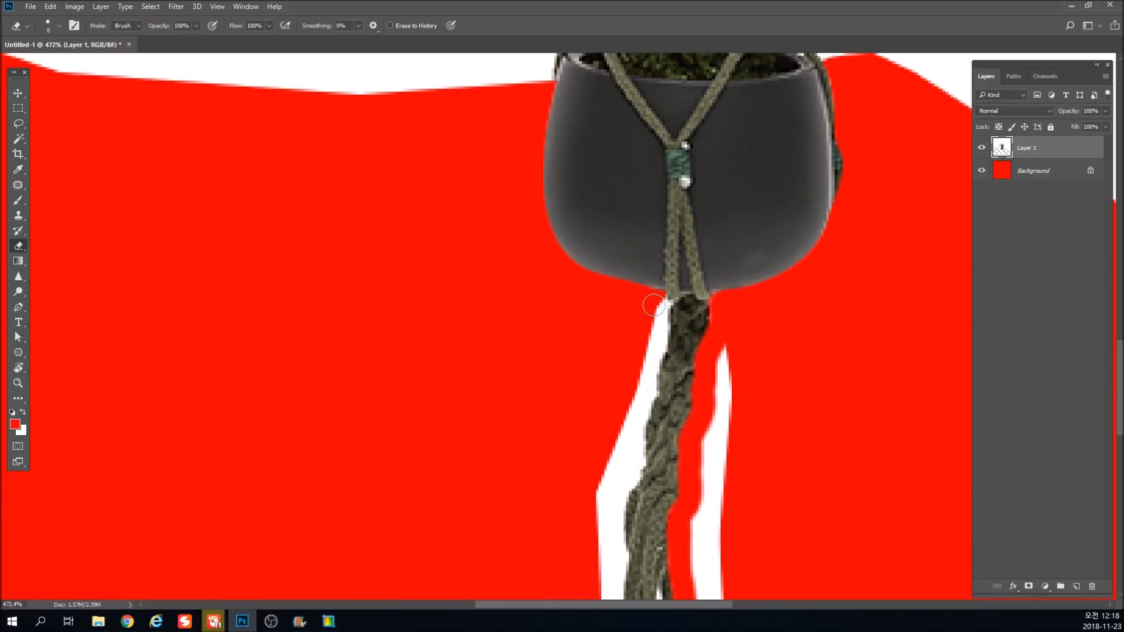
# Shrink the Eraser brush further and erase the white along the left edge of the rope tail below the pot.
pyautogui.press('[')
pyautogui.press('[')
pyautogui.moveTo(659, 301)
pyautogui.mouseDown()
pyautogui.moveTo(642, 456)
pyautogui.moveTo(614, 505)
pyautogui.moveTo(677, 174)
pyautogui.moveTo(683, 435)
pyautogui.moveTo(663, 290)
pyautogui.mouseUp()
pyautogui.scroll(5, 664, 211)
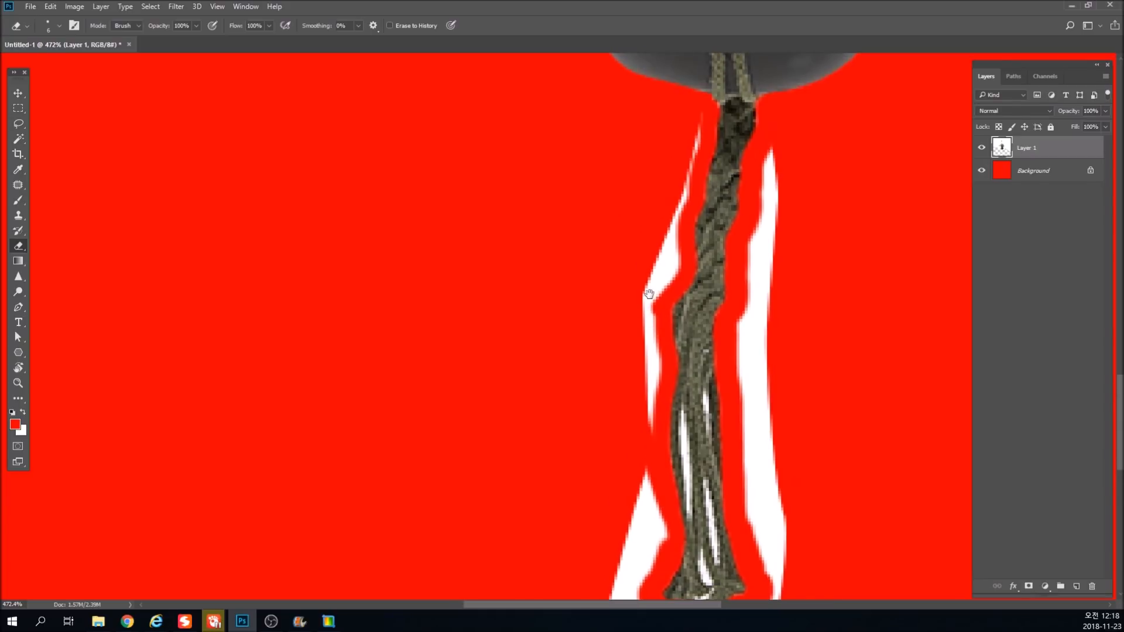
# Enlarge the Eraser brush to 15 and erase the leftover white strips on the left side of the rope tail.
pyautogui.press(']')
pyautogui.press(']')
pyautogui.press(']')
pyautogui.moveTo(693, 113); pyautogui.dragTo(666, 233)
pyautogui.moveTo(655, 279); pyautogui.dragTo(631, 448)
pyautogui.scroll(-5, 631, 448)
pyautogui.moveTo(621, 143)
pyautogui.mouseDown()
pyautogui.moveTo(630, 238)
pyautogui.moveTo(605, 246)
pyautogui.moveTo(608, 346)
pyautogui.moveTo(617, 291)
pyautogui.moveTo(717, 314)
pyautogui.moveTo(719, 334)
pyautogui.moveTo(646, 325)
pyautogui.mouseUp()
pyautogui.press('space')
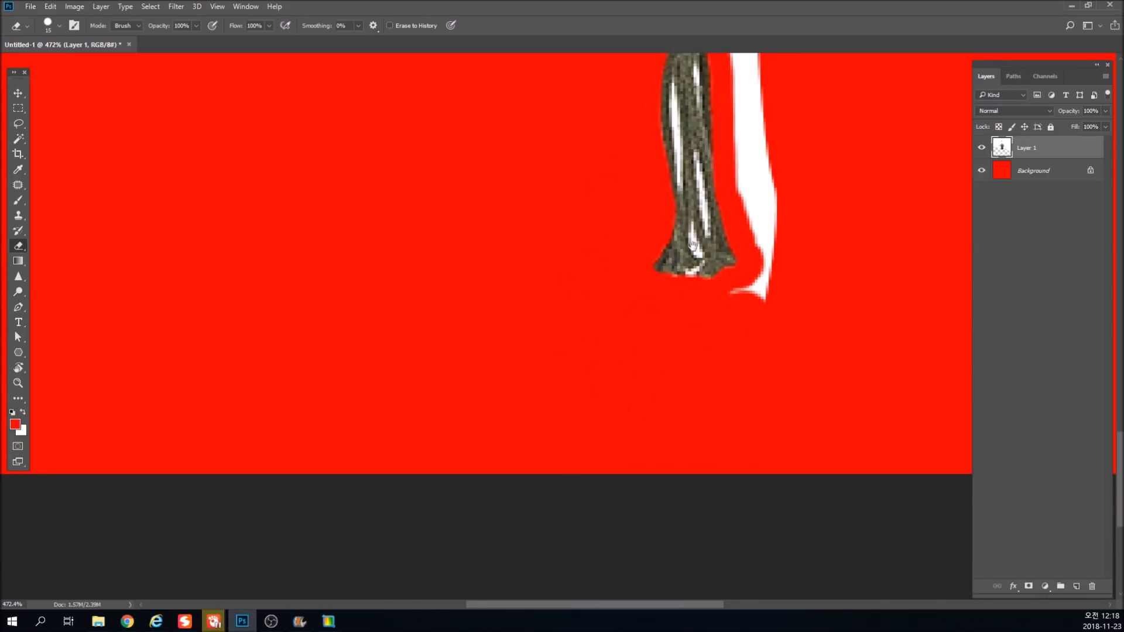
# Erase the remaining white strip on the right side of the rope tail down to its frayed end.
pyautogui.moveTo(691, 267); pyautogui.dragTo(647, 366)
pyautogui.moveTo(697, 396)
pyautogui.mouseDown()
pyautogui.moveTo(729, 356)
pyautogui.moveTo(700, 272)
pyautogui.moveTo(705, 147)
pyautogui.mouseUp()
pyautogui.press('space')
pyautogui.moveTo(694, 224); pyautogui.dragTo(682, 413)
pyautogui.moveTo(703, 151); pyautogui.dragTo(682, 326)
pyautogui.moveTo(708, 412); pyautogui.dragTo(730, 502)
pyautogui.press('space')
pyautogui.moveTo(728, 462); pyautogui.dragTo(726, 251)
# Outline the upper right white gap between the rope strands with the Pen tool and delete it through a selection.
pyautogui.scroll(1, 640, 188)
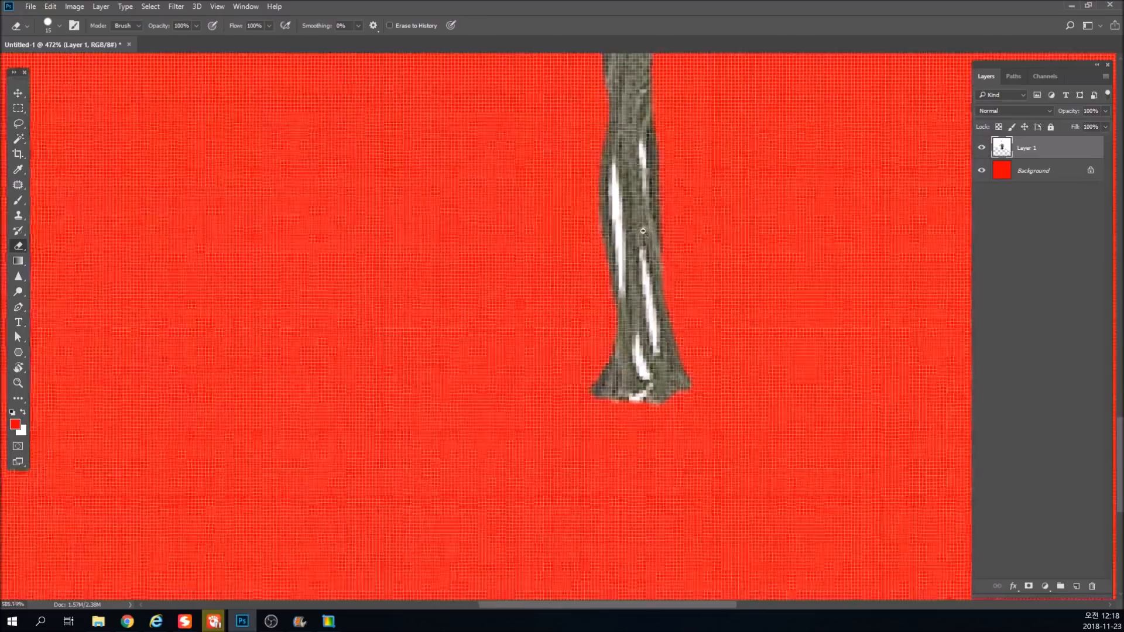
pyautogui.press('p')
pyautogui.click(643, 140)
pyautogui.moveTo(647, 193); pyautogui.dragTo(659, 230)
pyautogui.click(643, 140)
pyautogui.hotkey('ctrl', 'Return')
pyautogui.press('Delete')
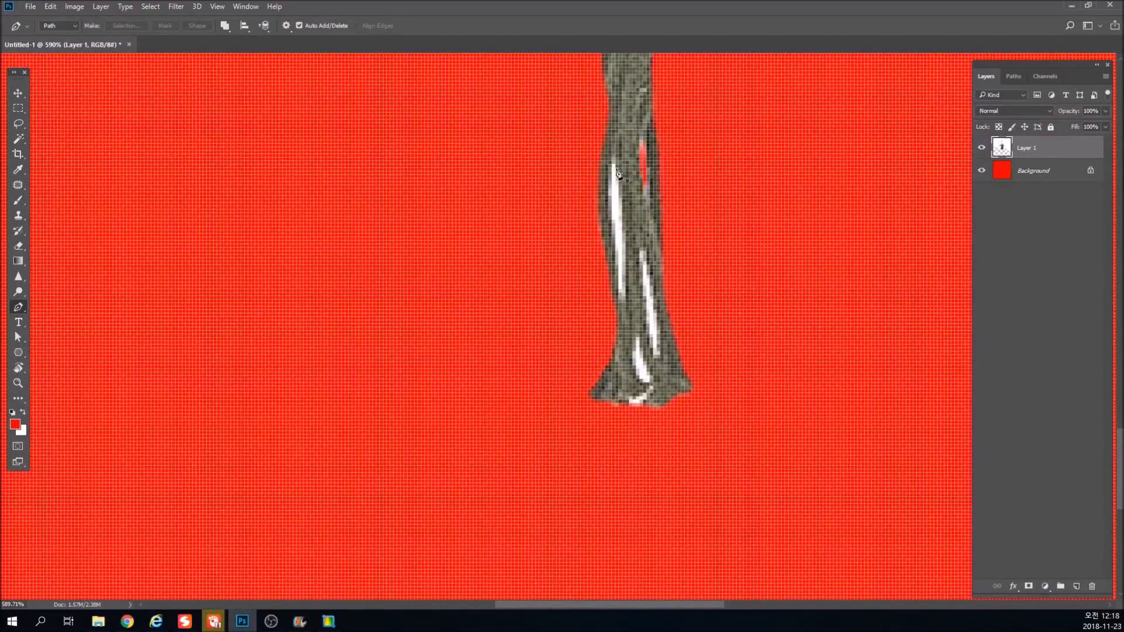
# Outline the long left white gap between the rope strands, delete it through a selection and deselect.
pyautogui.click(614, 161)
pyautogui.moveTo(623, 300); pyautogui.dragTo(642, 380)
pyautogui.click(614, 161)
pyautogui.hotkey('ctrl', 'Return')
pyautogui.hotkey('ctrl', 'd')
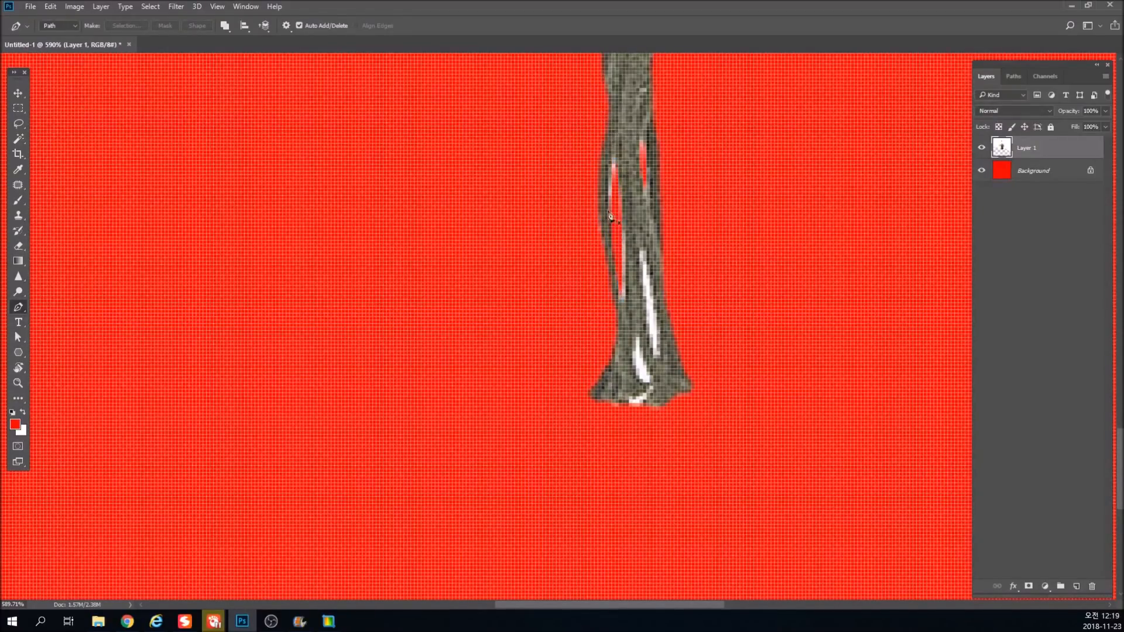
# Outline the lower right white gap between the rope strands and delete it through a selection.
pyautogui.click(642, 254)
pyautogui.moveTo(660, 358); pyautogui.dragTo(680, 383)
pyautogui.click(642, 254)
pyautogui.hotkey('ctrl', 'Return')
pyautogui.press('Delete')
# Outline the small white gap just above the frayed rope ends, delete it through a selection and deselect.
pyautogui.click(636, 339)
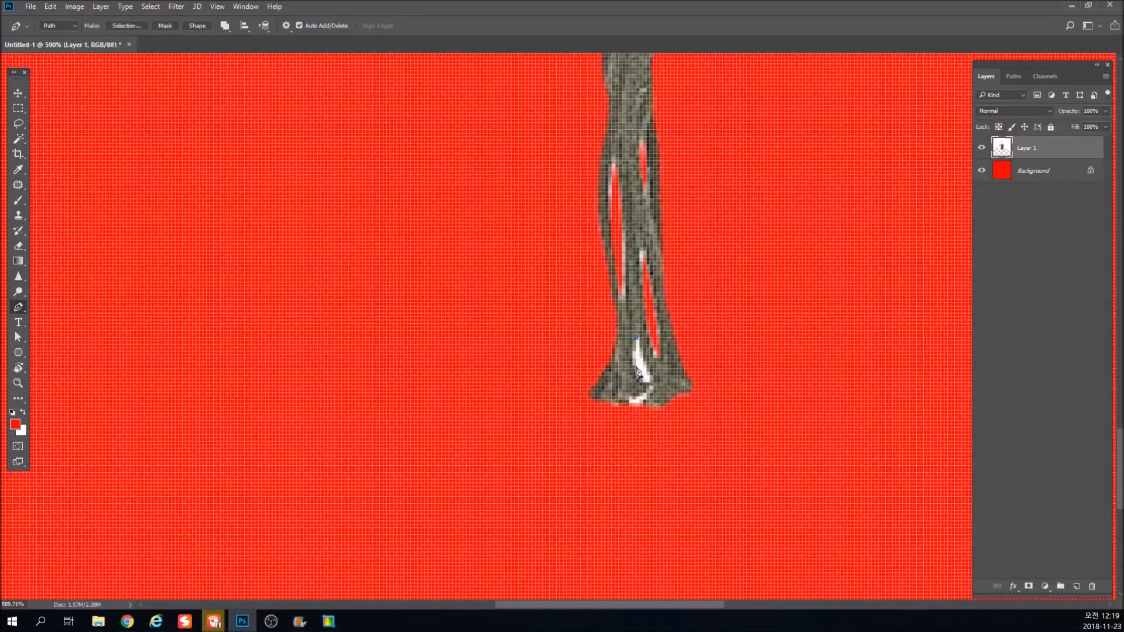
pyautogui.moveTo(650, 383); pyautogui.dragTo(679, 397)
pyautogui.click(637, 339)
pyautogui.hotkey('ctrl', 'Return')
pyautogui.press('Delete')
pyautogui.hotkey('ctrl', 'd')
# Outline the white notch at the bottom between the frayed rope ends, delete it through a selection and deselect.
pyautogui.click(649, 387)
pyautogui.click(625, 413)
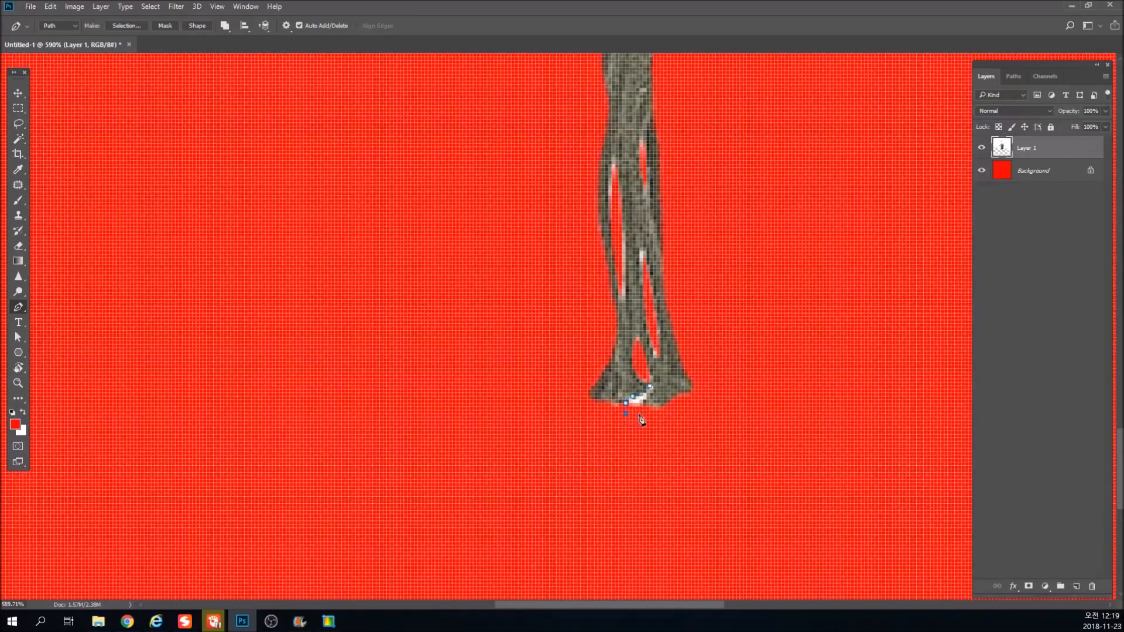
pyautogui.click(650, 387)
pyautogui.hotkey('ctrl', 'Return')
pyautogui.press('Delete')
pyautogui.hotkey('ctrl', 'd')
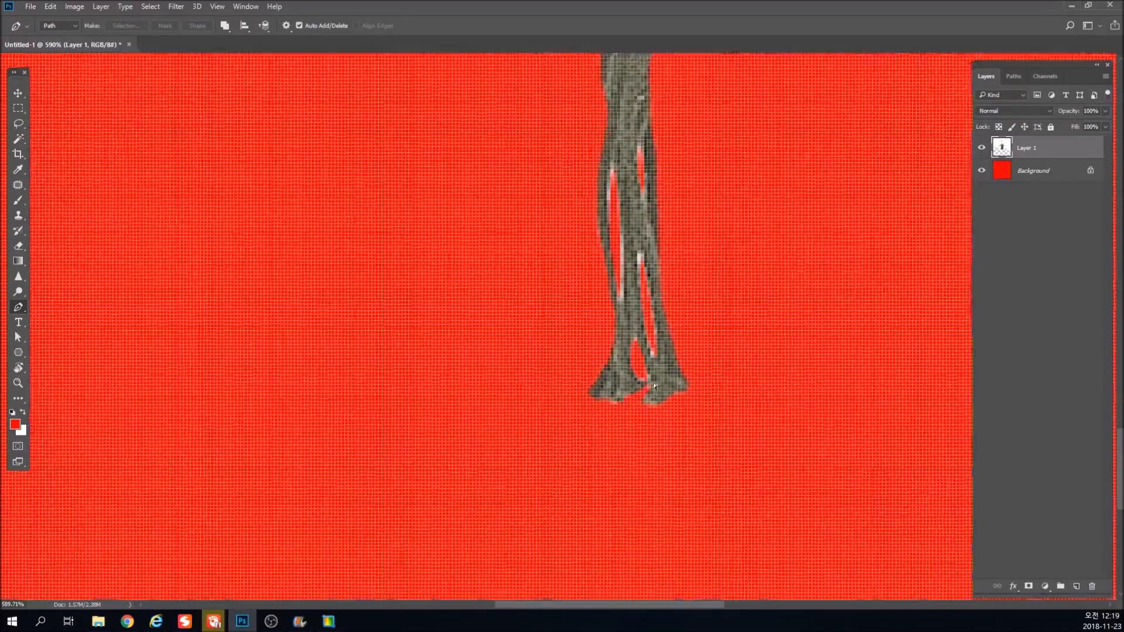
pyautogui.hotkey('ctrl', '1')
pyautogui.scroll(10, 548, 475)
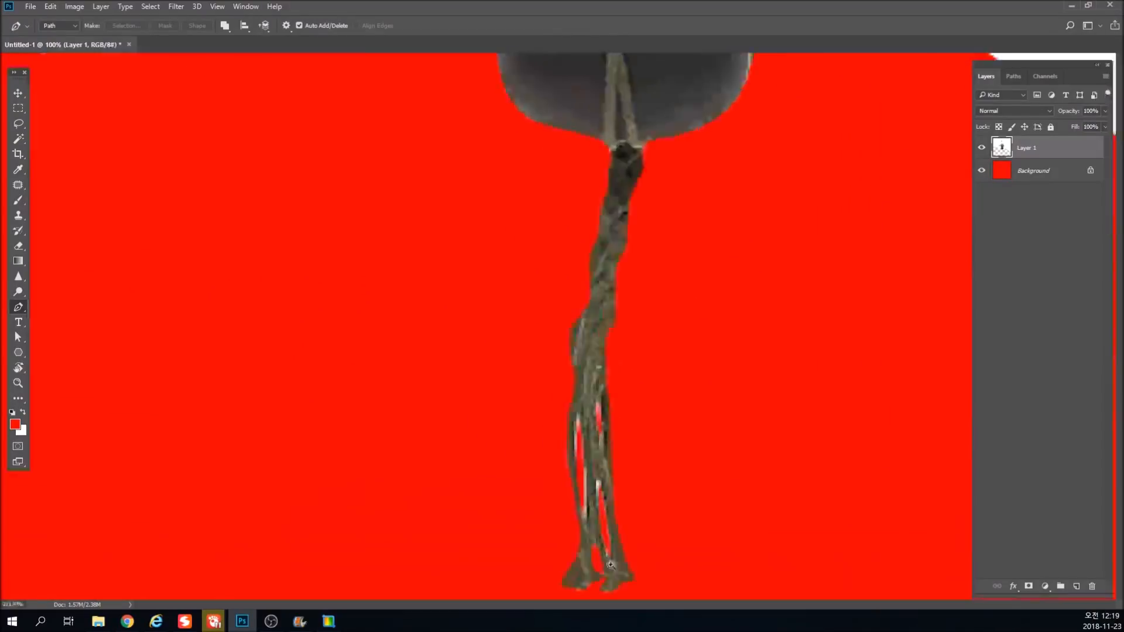
pyautogui.click(597, 382)
pyautogui.scroll(-2, 592, 377)
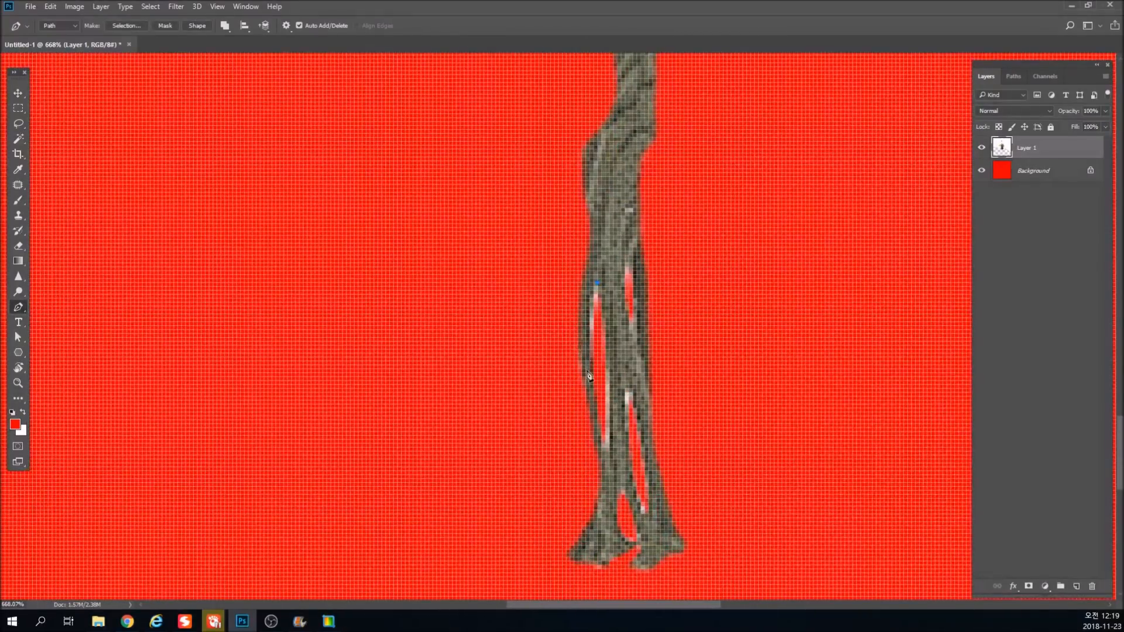
pyautogui.moveTo(600, 420); pyautogui.dragTo(603, 432)
pyautogui.click(604, 350)
pyautogui.press('Escape')
# Outline the leftover white fringe along the long left gap of the lower rope, delete it through a selection and deselect.
pyautogui.click(609, 365)
pyautogui.click(609, 448)
pyautogui.click(601, 376)
pyautogui.click(598, 357)
pyautogui.click(602, 334)
pyautogui.click(605, 326)
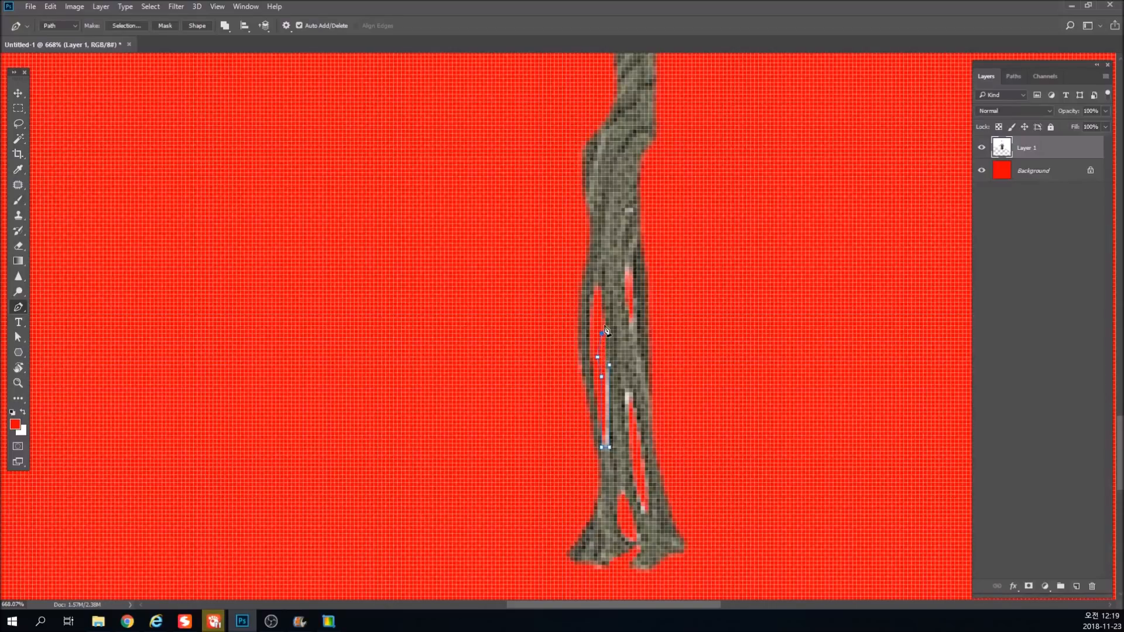
pyautogui.click(609, 366)
pyautogui.hotkey('ctrl', 'Return')
pyautogui.press('Delete')
pyautogui.hotkey('ctrl', 'd')
# Erase the remaining white fringes inside the gaps between the lower rope strands.
pyautogui.hotkey('ctrl', '1')
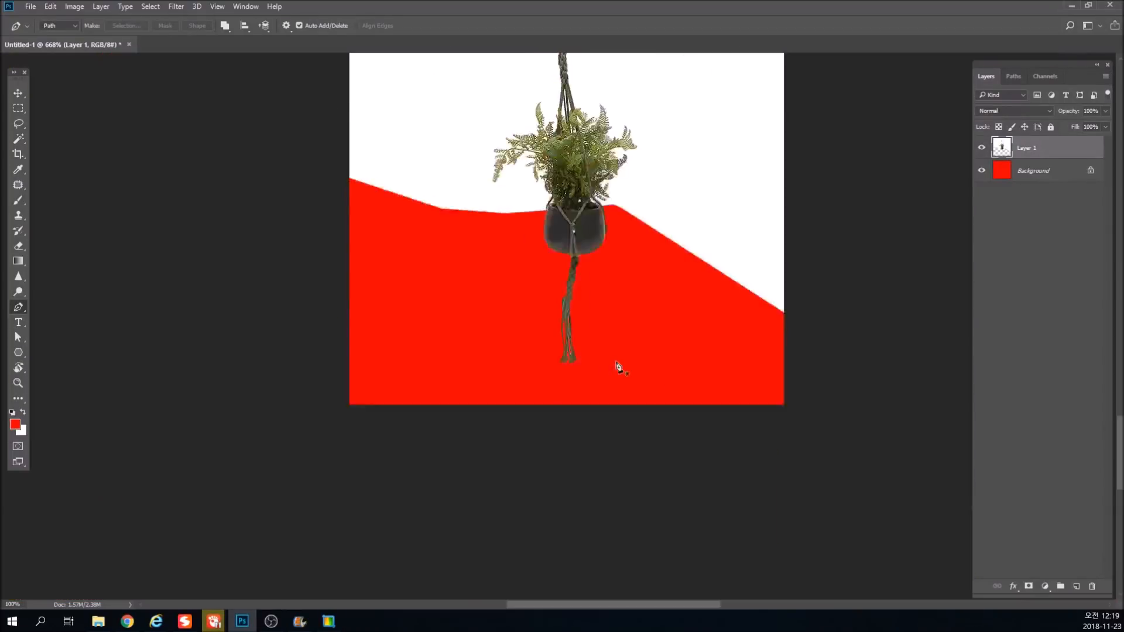
pyautogui.moveTo(558, 466); pyautogui.dragTo(565, 366)
pyautogui.click(18, 245)
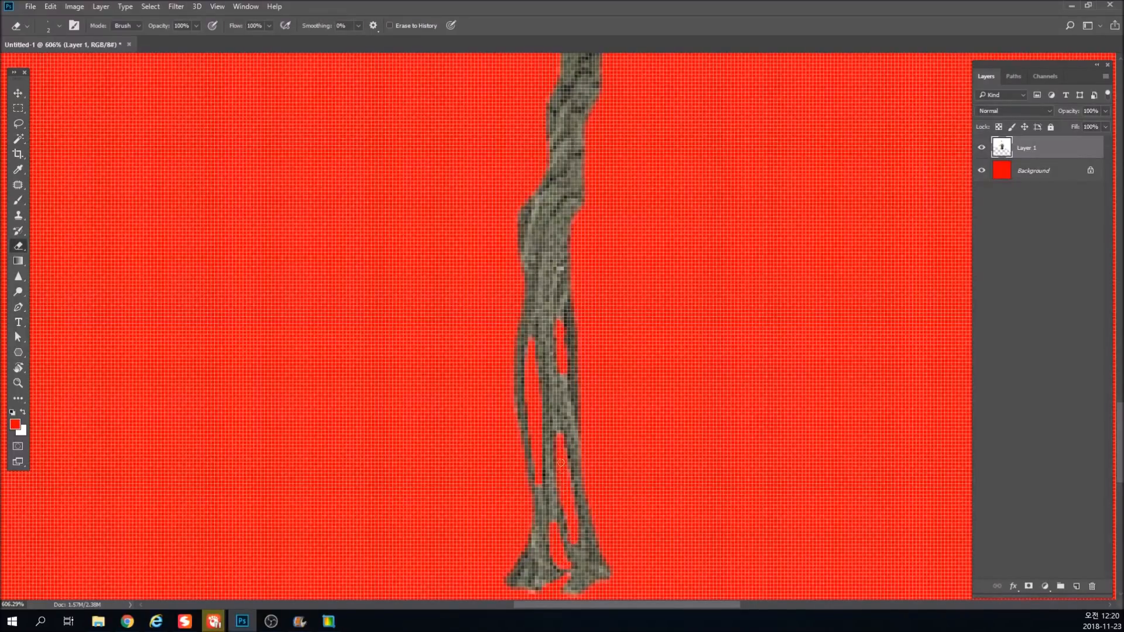
pyautogui.hotkey('ctrl', '1')
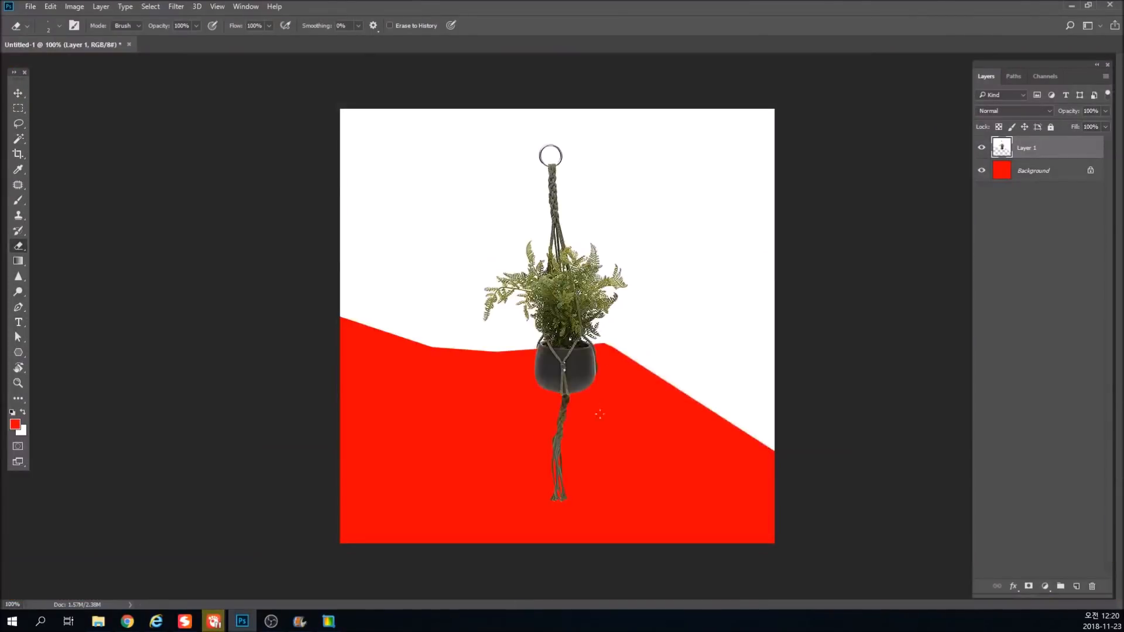
# Erase the white background along both sides of the upper braided rope, from the ring down to the foliage.
pyautogui.moveTo(575, 164); pyautogui.dragTo(773, 231)
pyautogui.scroll(-1, 685, 240)
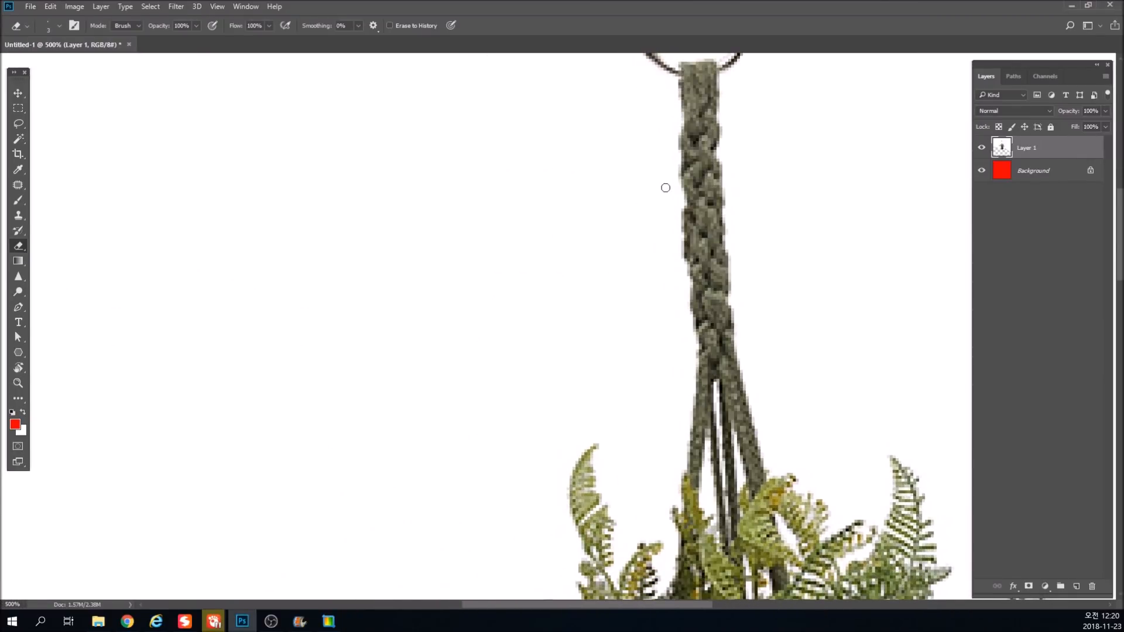
pyautogui.moveTo(667, 73)
pyautogui.mouseDown()
pyautogui.moveTo(689, 359)
pyautogui.moveTo(674, 468)
pyautogui.mouseUp()
pyautogui.moveTo(684, 361); pyautogui.dragTo(664, 255)
pyautogui.press('space')
pyautogui.moveTo(659, 236); pyautogui.dragTo(558, 356)
pyautogui.moveTo(629, 196)
pyautogui.mouseDown()
pyautogui.moveTo(639, 453)
pyautogui.moveTo(667, 520)
pyautogui.mouseUp()
pyautogui.press('space')
pyautogui.moveTo(670, 456)
pyautogui.mouseDown()
pyautogui.moveTo(552, 170)
pyautogui.moveTo(541, 196)
pyautogui.moveTo(557, 268)
pyautogui.moveTo(563, 282)
pyautogui.moveTo(573, 273)
pyautogui.moveTo(559, 200)
pyautogui.moveTo(576, 279)
pyautogui.mouseUp()
pyautogui.press('space')
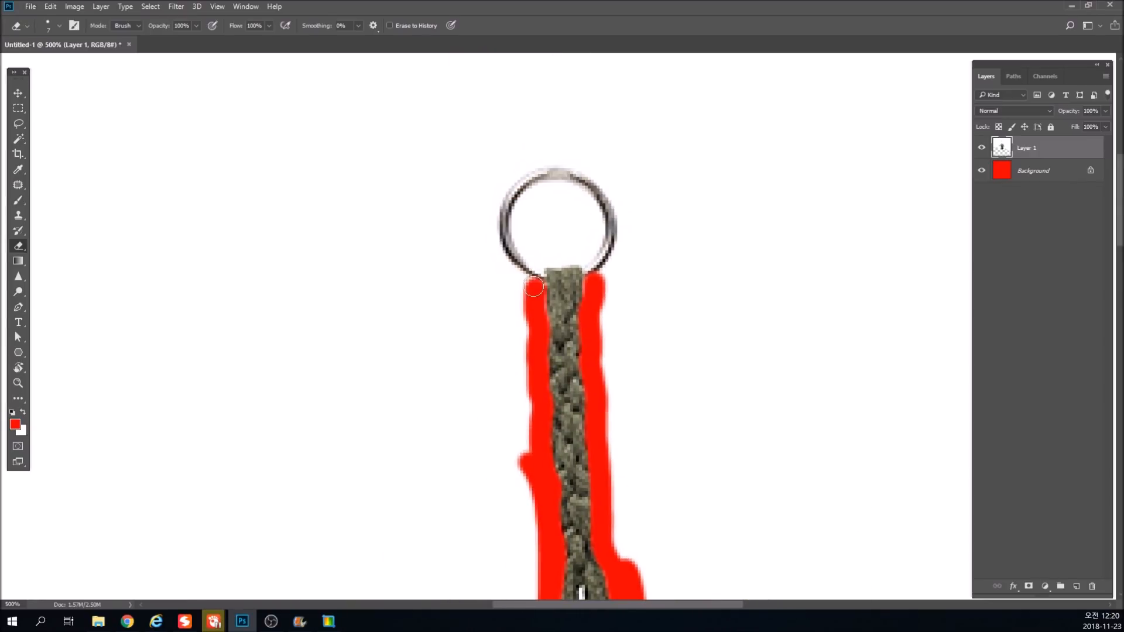
# Trace the outer edge of the metal ring with a curved Pen path from one side of the rope to the other.
pyautogui.press('p')
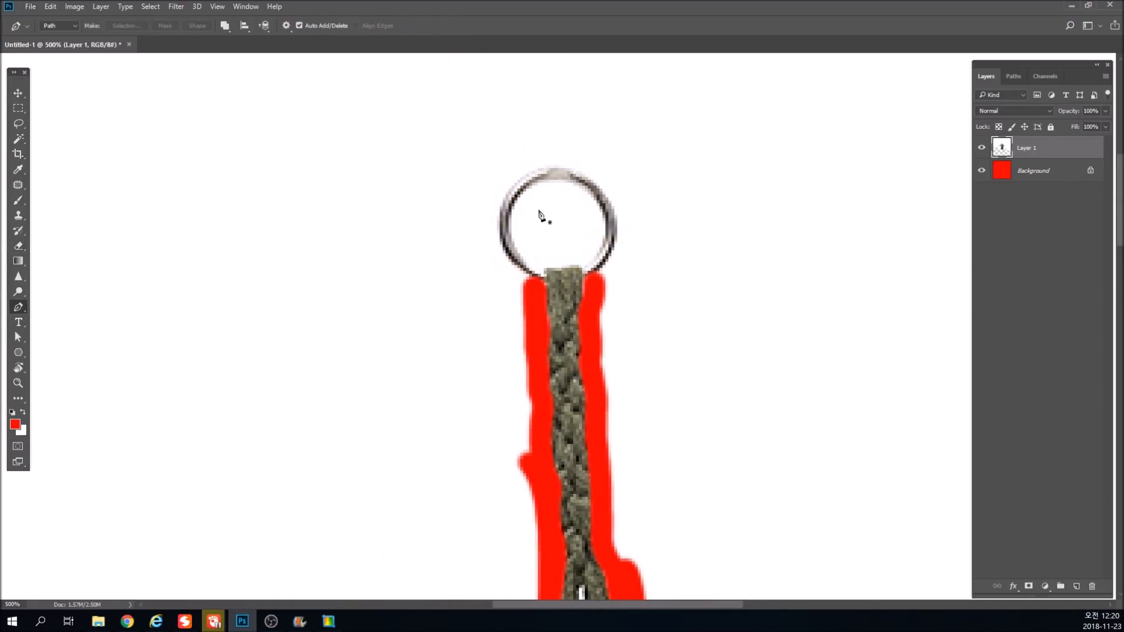
pyautogui.scroll(3, 539, 216)
pyautogui.click(561, 322)
pyautogui.moveTo(492, 229); pyautogui.dragTo(498, 155)
pyautogui.click(585, 144)
pyautogui.hotkey('ctrl', 'z')
pyautogui.hotkey('ctrl', 'z')
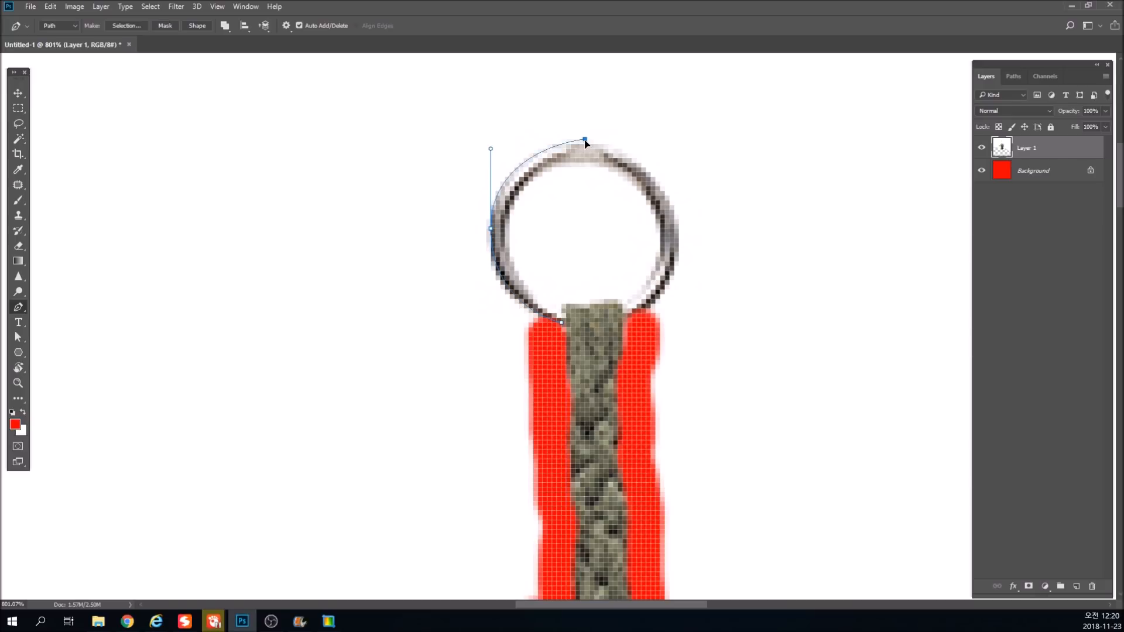
pyautogui.hotkey('ctrl', 'z')
pyautogui.moveTo(585, 144); pyautogui.dragTo(605, 145)
pyautogui.moveTo(679, 238); pyautogui.dragTo(676, 317)
pyautogui.click(629, 320)
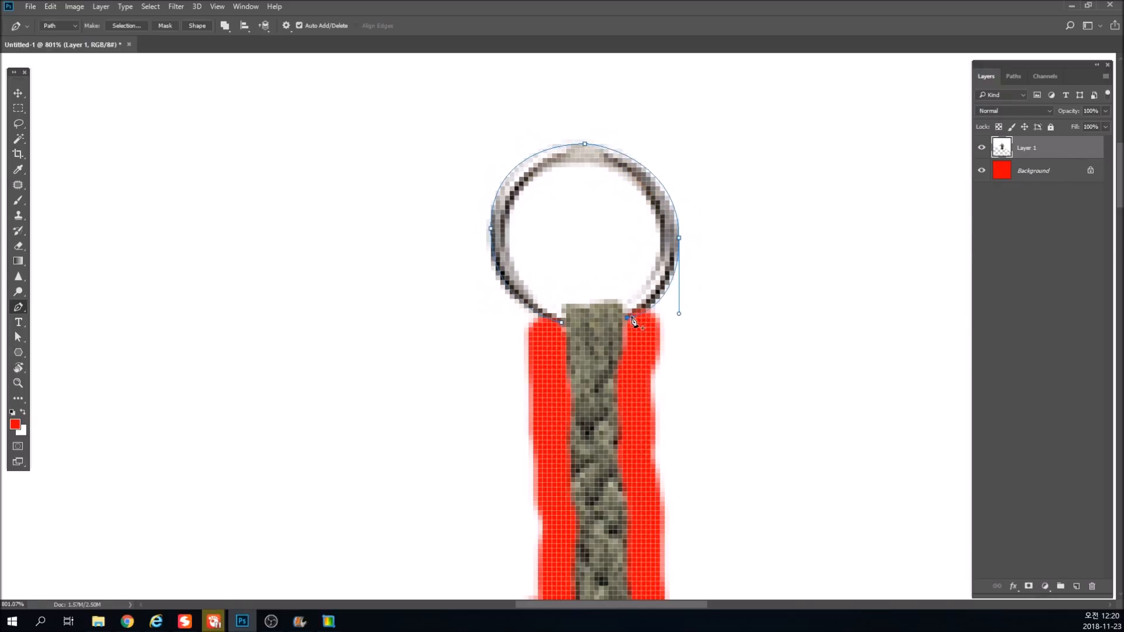
pyautogui.hotkey('ctrl', 'z')
pyautogui.click(628, 316)
# Close the path around the white area outside the ring, delete that area through a selection and deselect.
pyautogui.click(744, 341)
pyautogui.click(754, 148)
pyautogui.click(476, 88)
pyautogui.click(406, 143)
pyautogui.click(410, 285)
pyautogui.click(472, 318)
pyautogui.click(523, 370)
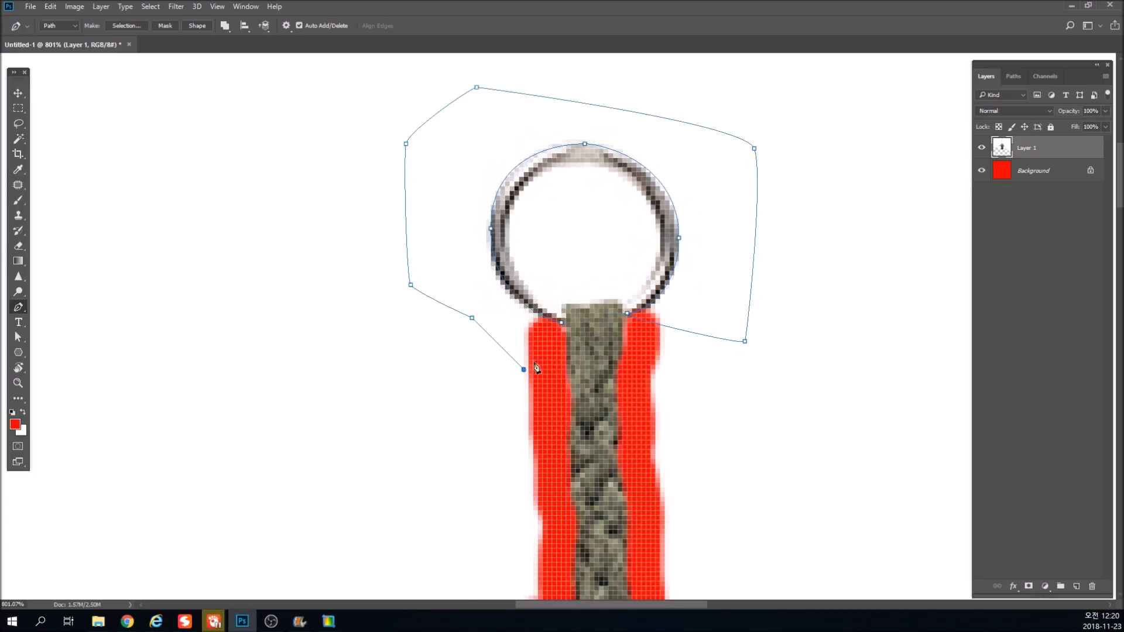
pyautogui.click(561, 318)
pyautogui.hotkey('ctrl', 'Return')
pyautogui.hotkey('alt', 'BackSpace')
pyautogui.hotkey('ctrl', 'd')
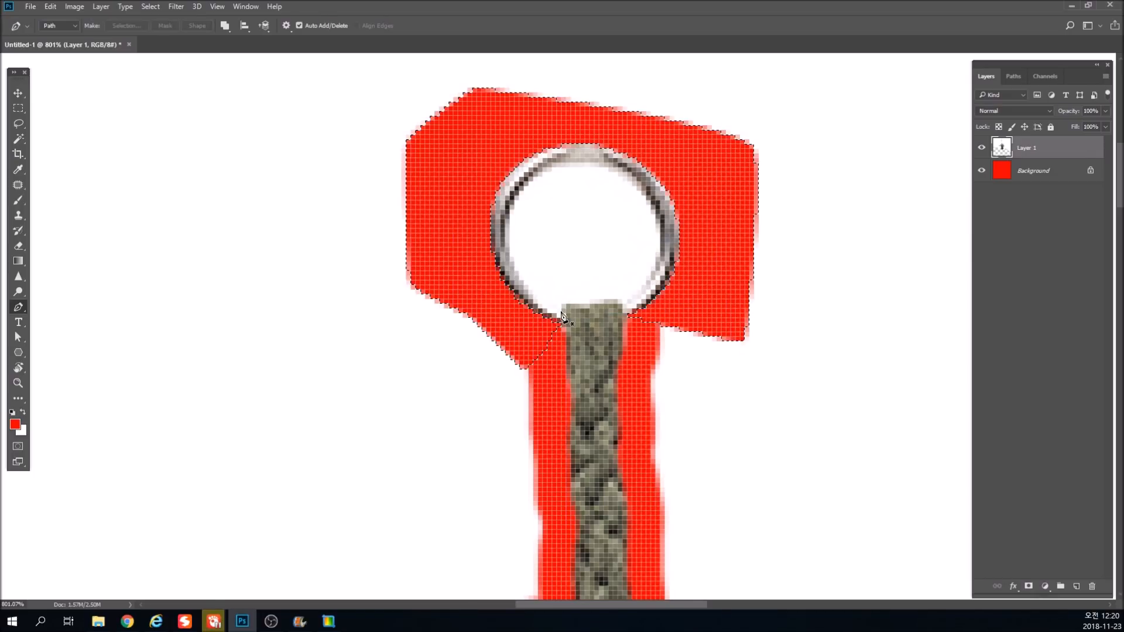
# Trace the inner edge of the metal ring and the top of the rope, and delete the enclosed white through a selection.
pyautogui.click(580, 163)
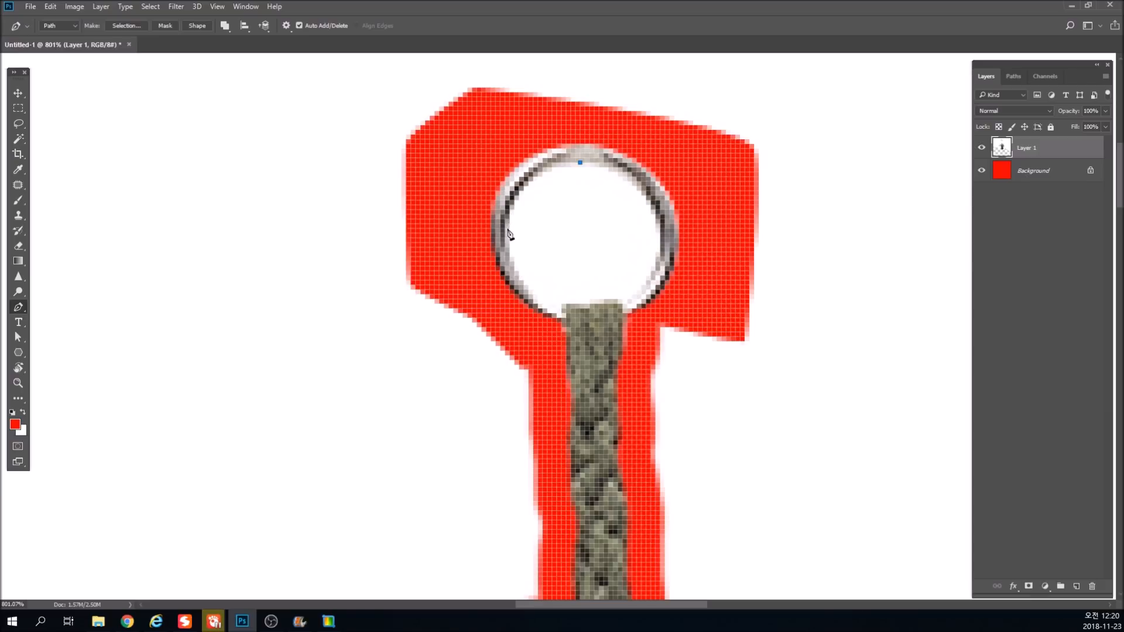
pyautogui.moveTo(505, 234); pyautogui.dragTo(505, 301)
pyautogui.moveTo(561, 317); pyautogui.dragTo(573, 321)
pyautogui.click(561, 304)
pyautogui.click(617, 304)
pyautogui.moveTo(660, 238); pyautogui.dragTo(660, 181)
pyautogui.moveTo(580, 162); pyautogui.dragTo(543, 166)
pyautogui.hotkey('ctrl', 'Return')
pyautogui.press('Delete')
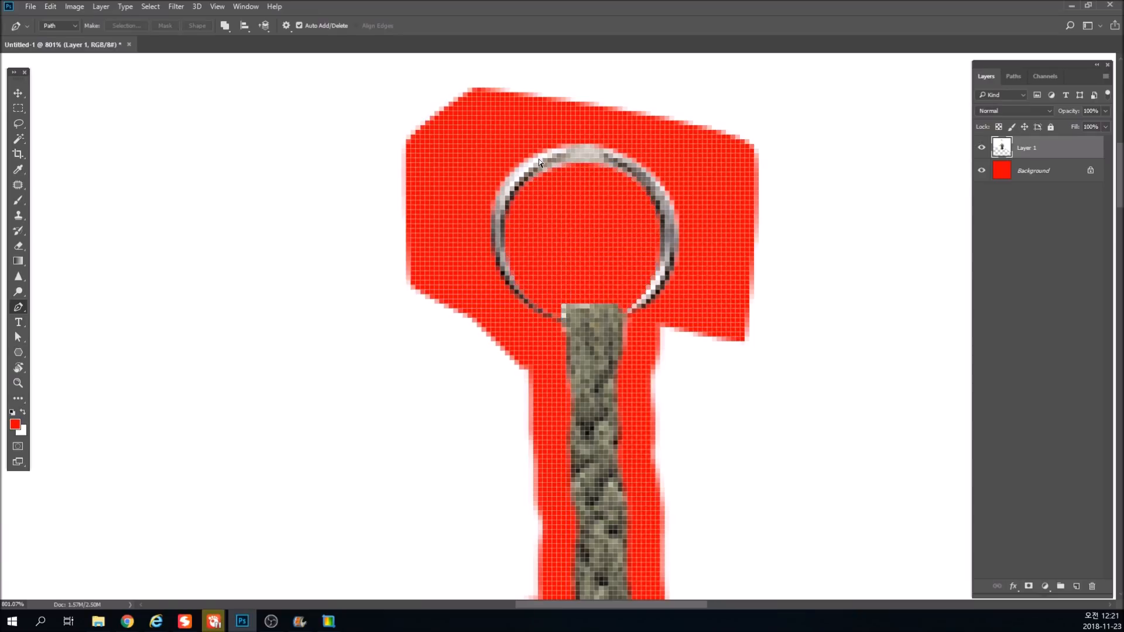
# Delete the large white areas to the left and right of the plant with rectangular selections.
pyautogui.hotkey('ctrl', '1')
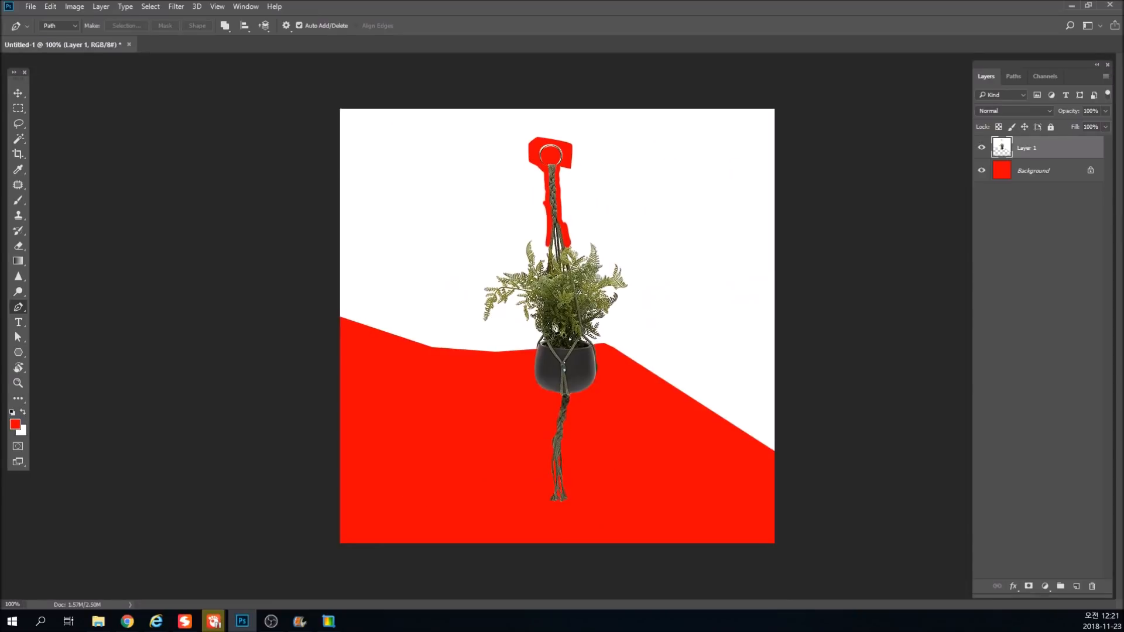
pyautogui.click(574, 223)
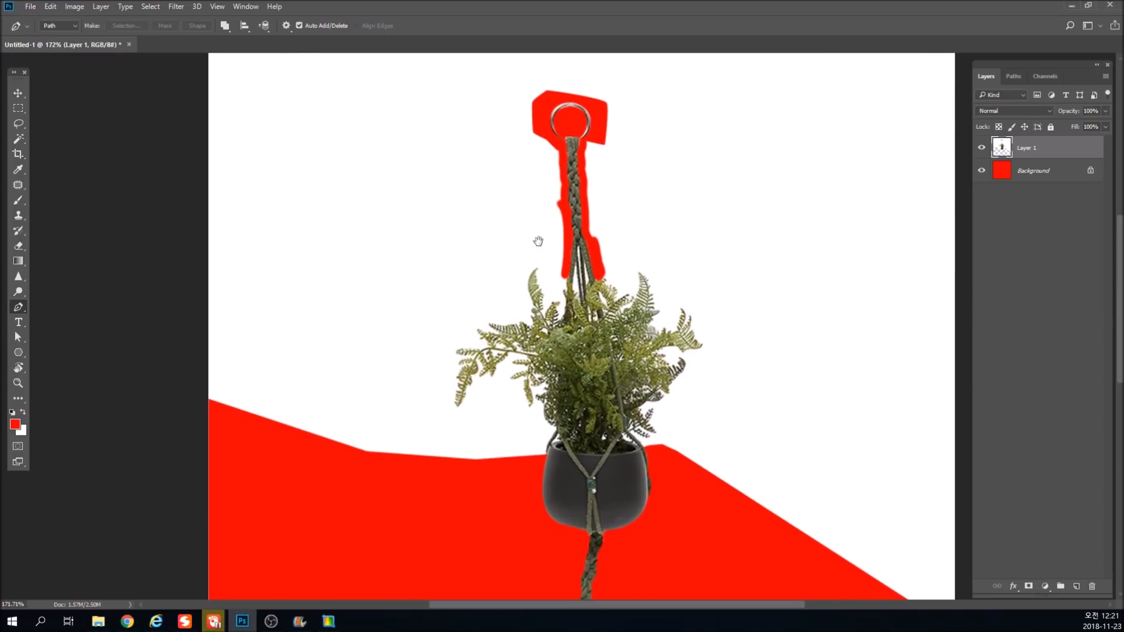
pyautogui.keyDown('ctrl'); pyautogui.keyDown('alt'); pyautogui.click(482, 239); pyautogui.keyUp('alt'); pyautogui.keyUp('ctrl')
pyautogui.keyDown('ctrl'); pyautogui.keyDown('alt'); pyautogui.click(482, 238); pyautogui.keyUp('alt'); pyautogui.keyUp('ctrl')
pyautogui.press('m')
pyautogui.moveTo(413, 182); pyautogui.dragTo(501, 392)
pyautogui.moveTo(467, 331)
pyautogui.mouseDown()
pyautogui.moveTo(712, 336)
pyautogui.moveTo(709, 378)
pyautogui.moveTo(679, 262)
pyautogui.moveTo(645, 330)
pyautogui.mouseUp()
pyautogui.press('Delete')
pyautogui.press('Delete')
pyautogui.moveTo(638, 142); pyautogui.dragTo(700, 307)
# Start a Pen path beside the ring and run it down the left side of the upper rope to the foliage.
pyautogui.scroll(5, 541, 190)
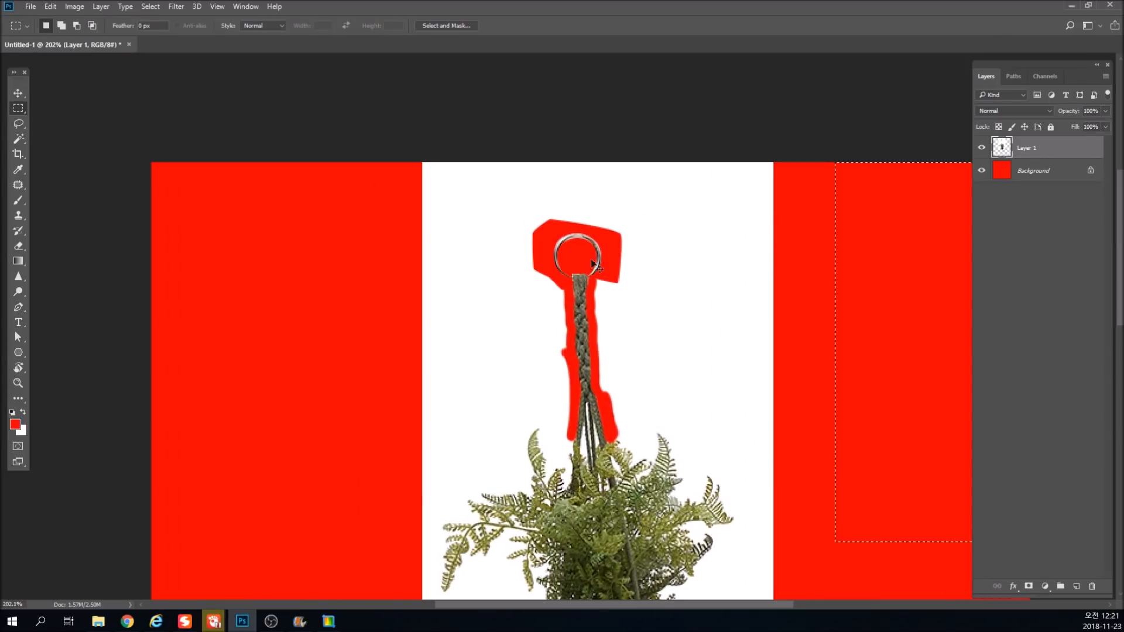
pyautogui.press('p')
pyautogui.click(562, 281)
pyautogui.click(571, 339)
pyautogui.click(571, 351)
pyautogui.click(575, 381)
pyautogui.click(574, 408)
pyautogui.click(573, 423)
# Continue the path loosely around the upper left fern leaves.
pyautogui.click(558, 457)
pyautogui.click(549, 446)
pyautogui.click(534, 421)
pyautogui.click(522, 427)
pyautogui.click(518, 452)
pyautogui.click(520, 464)
pyautogui.click(490, 475)
# Carry the path in a wide loop over the top of the canvas and down past the right white edge.
pyautogui.moveTo(457, 488); pyautogui.dragTo(382, 462)
pyautogui.moveTo(317, 324); pyautogui.dragTo(314, 306)
pyautogui.moveTo(317, 158); pyautogui.dragTo(318, 138)
pyautogui.moveTo(383, 87); pyautogui.dragTo(412, 85)
pyautogui.moveTo(718, 93); pyautogui.dragTo(775, 112)
pyautogui.moveTo(881, 176); pyautogui.dragTo(875, 203)
pyautogui.moveTo(848, 439); pyautogui.dragTo(843, 458)
pyautogui.click(806, 538)
pyautogui.click(809, 417)
pyautogui.click(803, 496)
# Continue the path loosely up the right side of the foliage and over its top leaves back to the rope.
pyautogui.click(749, 476)
pyautogui.click(708, 440)
pyautogui.click(703, 426)
pyautogui.click(703, 381)
pyautogui.click(731, 357)
pyautogui.moveTo(757, 317); pyautogui.dragTo(760, 289)
pyautogui.click(759, 289)
pyautogui.click(738, 250)
pyautogui.click(716, 243)
pyautogui.click(690, 213)
pyautogui.click(669, 199)
pyautogui.click(648, 211)
pyautogui.click(642, 218)
pyautogui.click(620, 212)
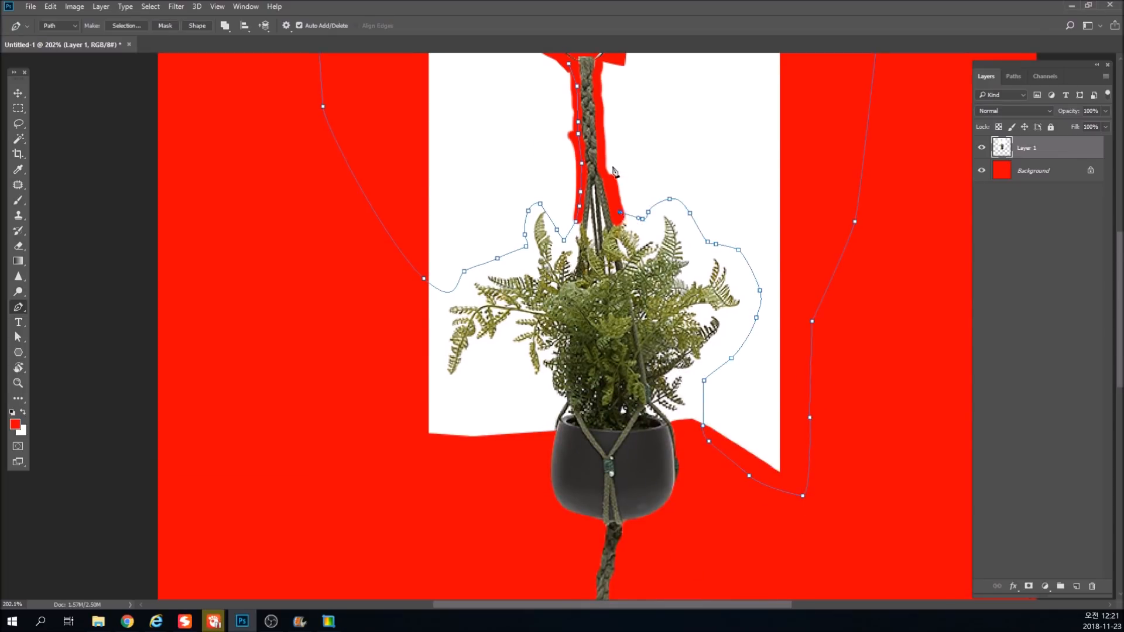
# Finish the path up the rope's right side and around the ring, delete the enclosed white through a selection and deselect.
pyautogui.moveTo(614, 171); pyautogui.dragTo(630, 282)
pyautogui.click(630, 297)
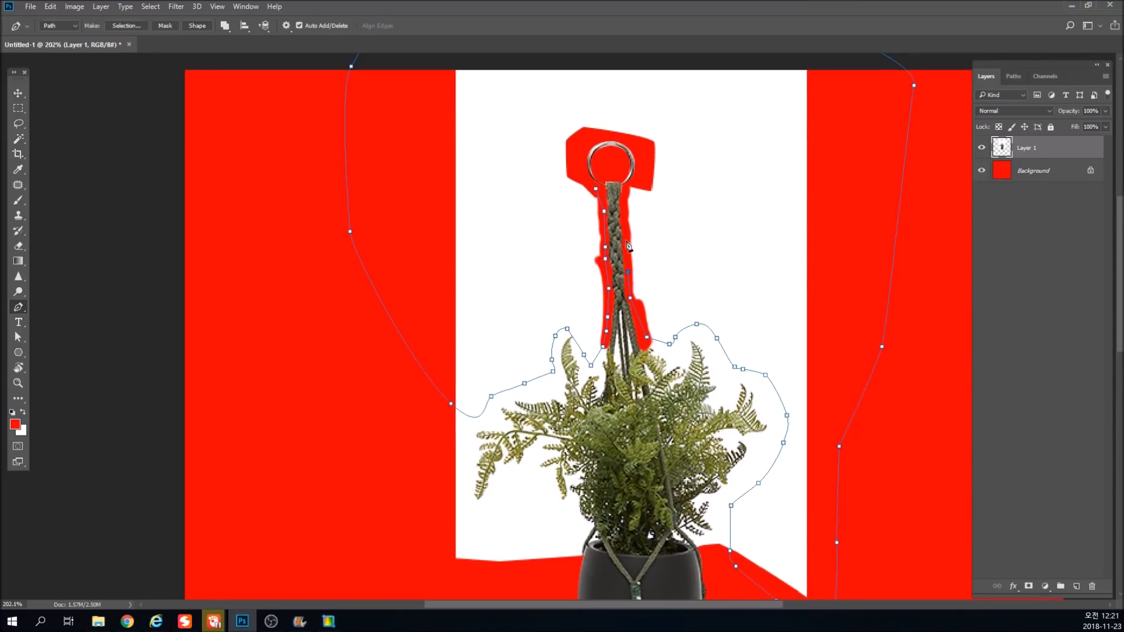
pyautogui.click(631, 181)
pyautogui.click(642, 172)
pyautogui.click(641, 150)
pyautogui.click(628, 134)
pyautogui.hotkey('ctrl', 'Return')
pyautogui.press('Delete')
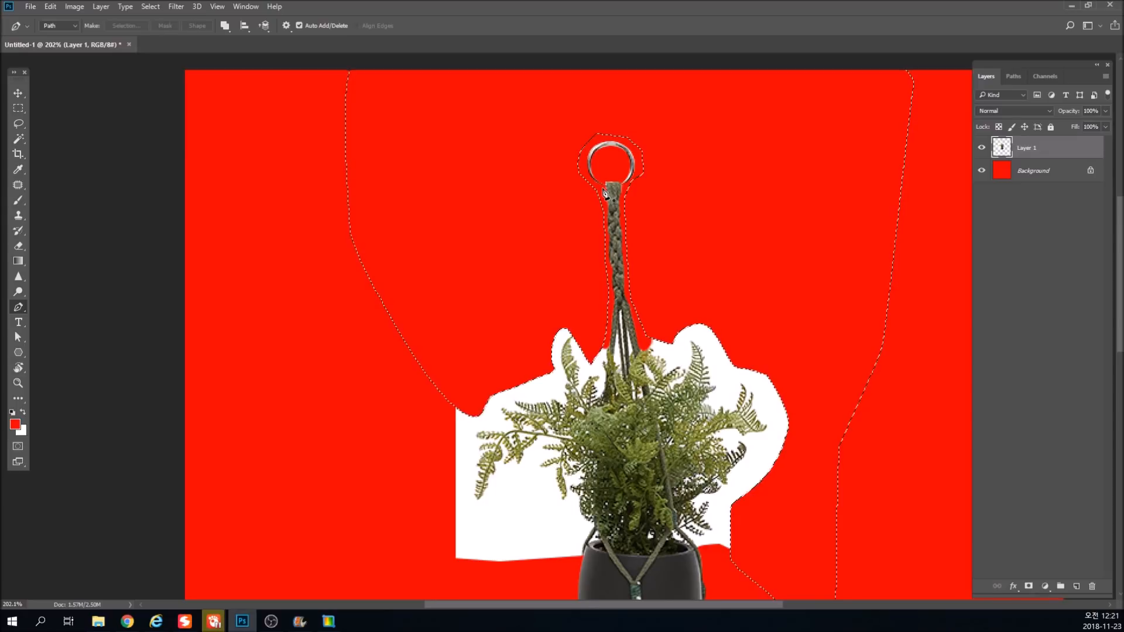
pyautogui.hotkey('ctrl', 'd')
pyautogui.hotkey('ctrl', '-')
pyautogui.hotkey('ctrl', '-')
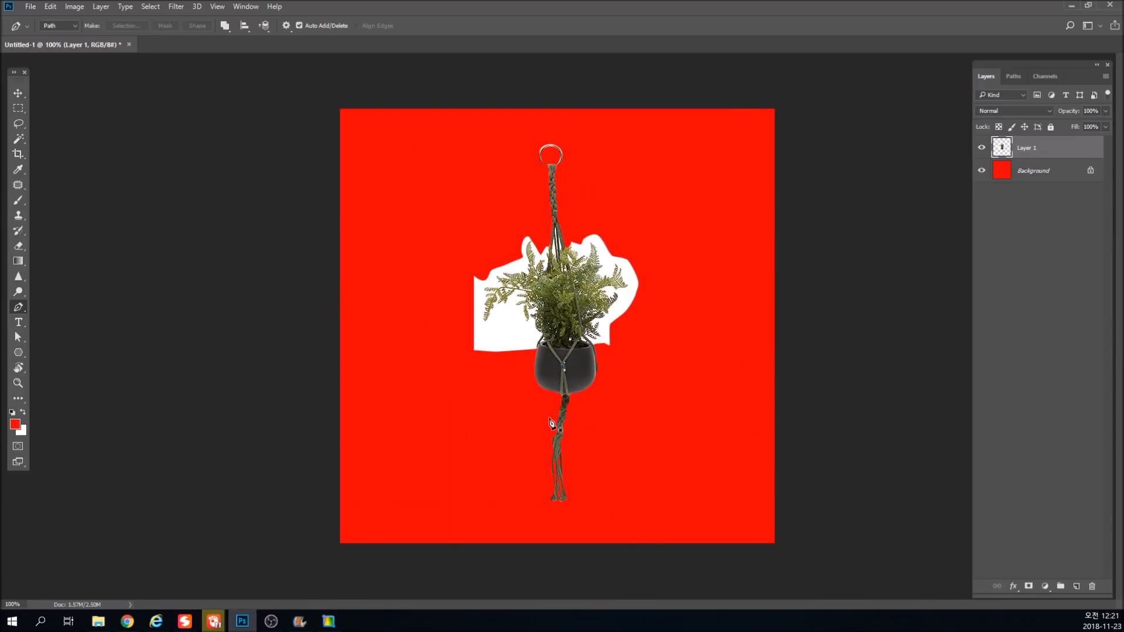
# Fill the Background layer with white.
pyautogui.press('v')
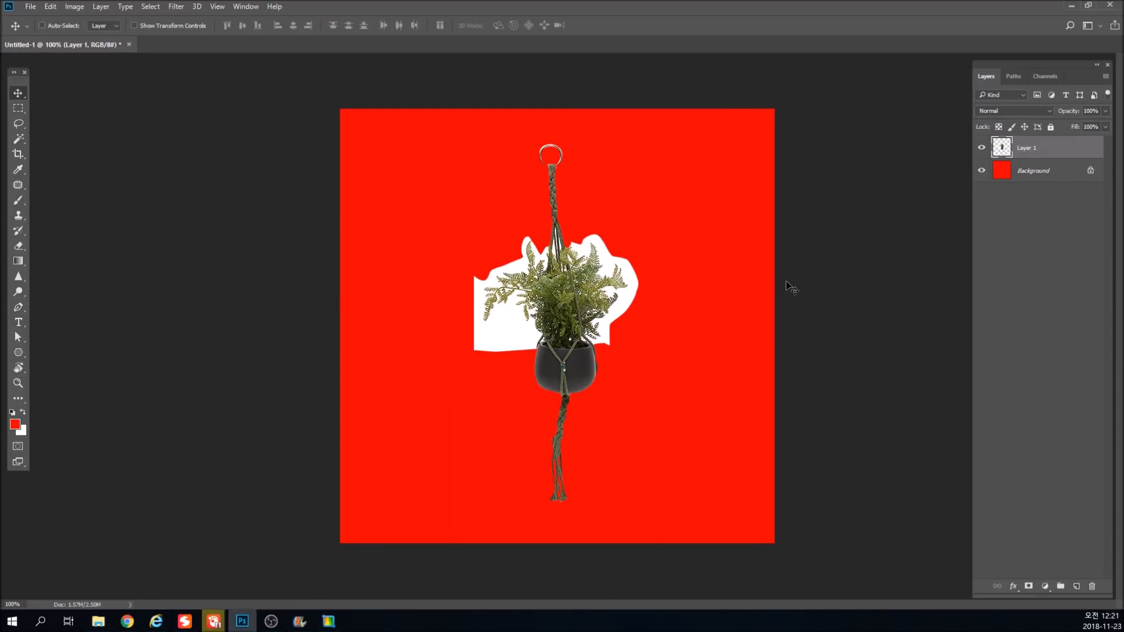
pyautogui.click(1004, 176)
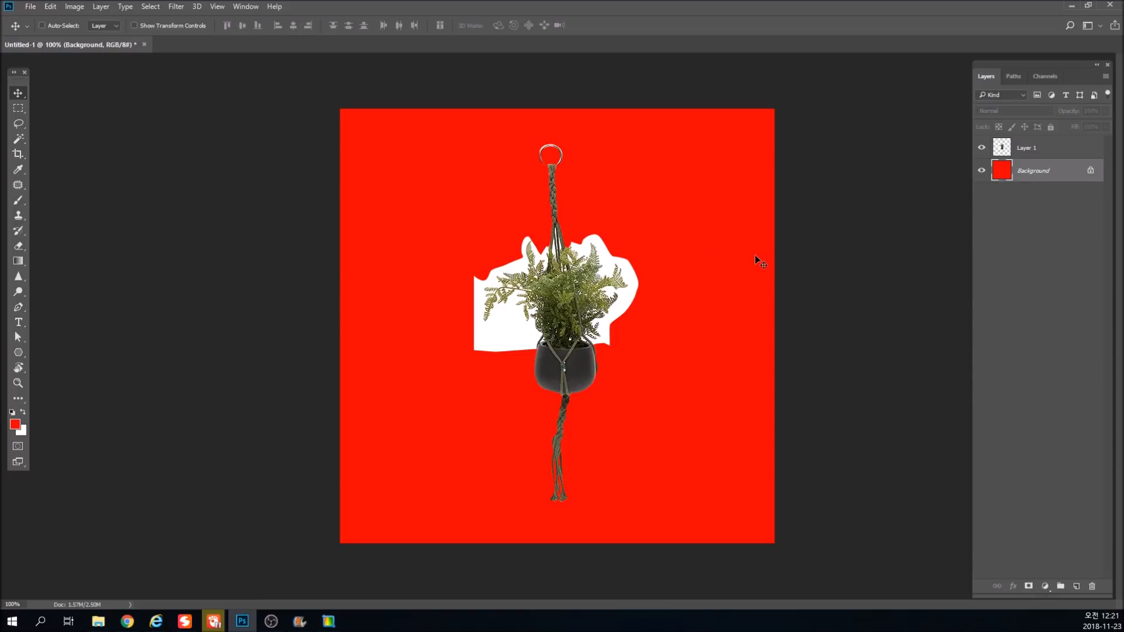
pyautogui.hotkey('ctrl', 'Delete')
# Hide the Background layer to examine the white left around the foliage, and show it again.
pyautogui.moveTo(495, 280); pyautogui.dragTo(832, 278)
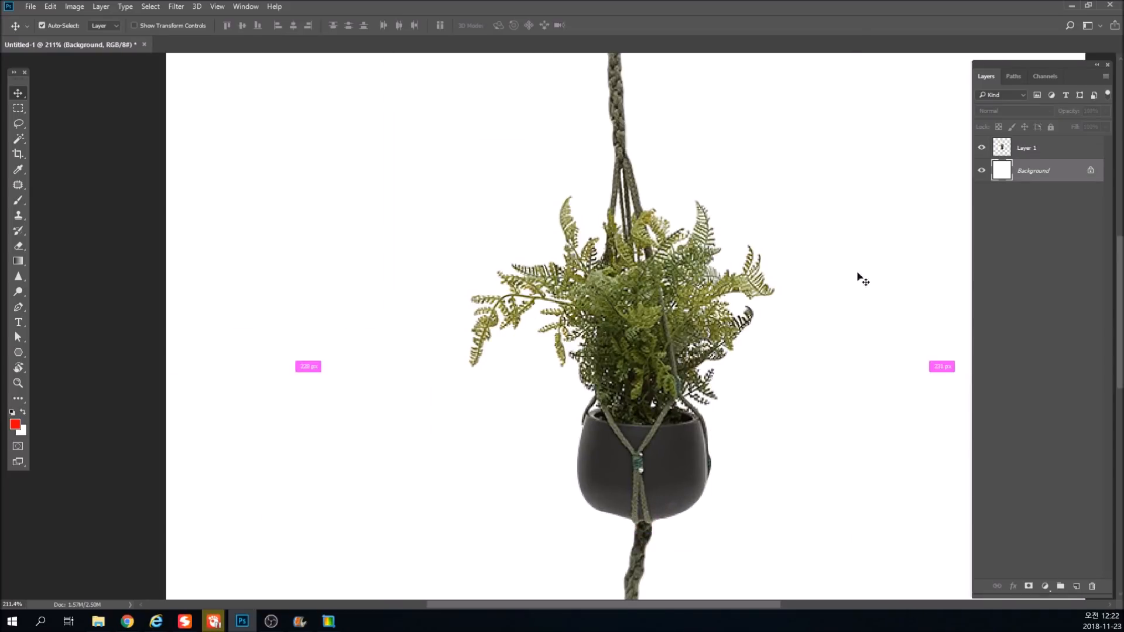
pyautogui.click(984, 171)
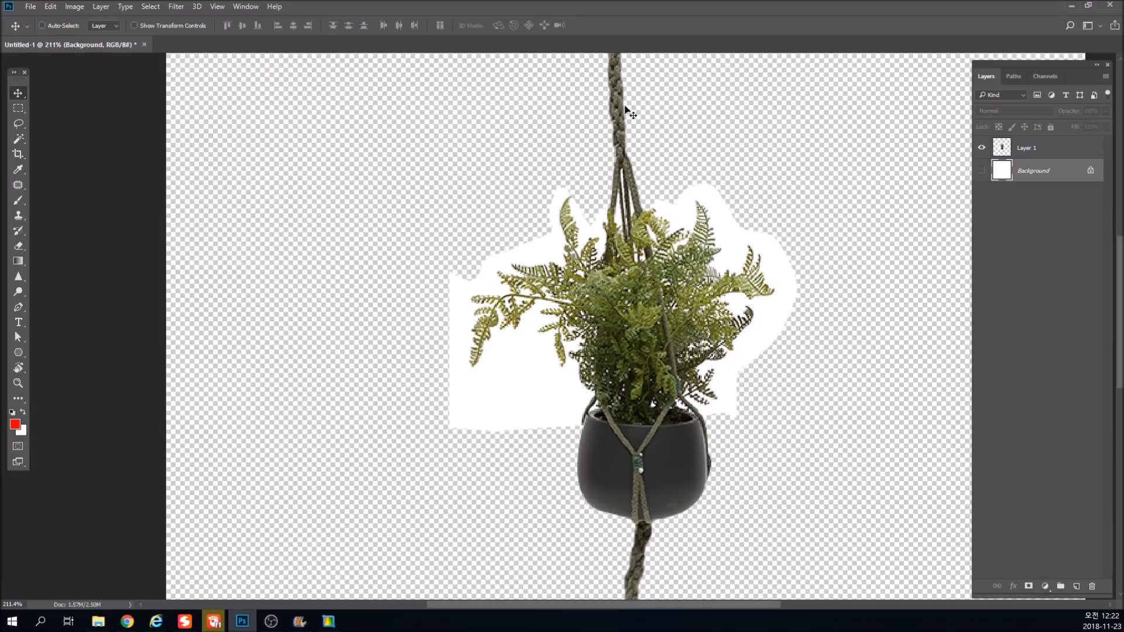
pyautogui.hotkey('ctrl', '-')
pyautogui.click(981, 171)
pyautogui.hotkey('ctrl', '-')
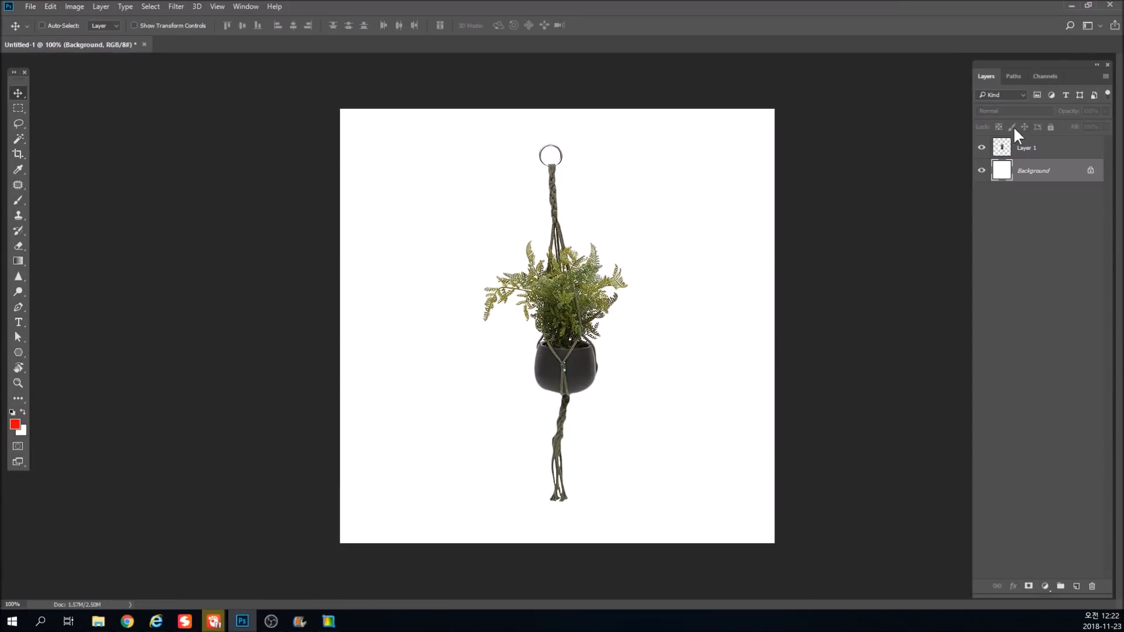
# Make Layer 1 active and delete the leftover extra channel below Blue.
pyautogui.click(1006, 150)
pyautogui.moveTo(572, 277); pyautogui.dragTo(598, 278)
pyautogui.hotkey('ctrl', 'z')
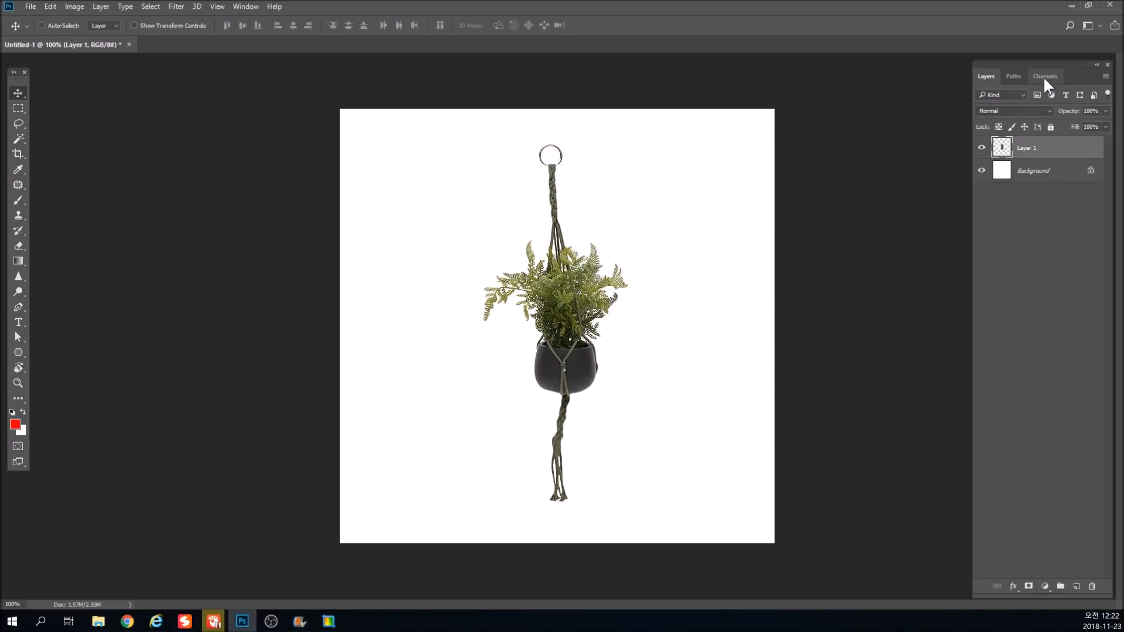
pyautogui.click(1044, 79)
pyautogui.moveTo(1005, 187); pyautogui.dragTo(1094, 587)
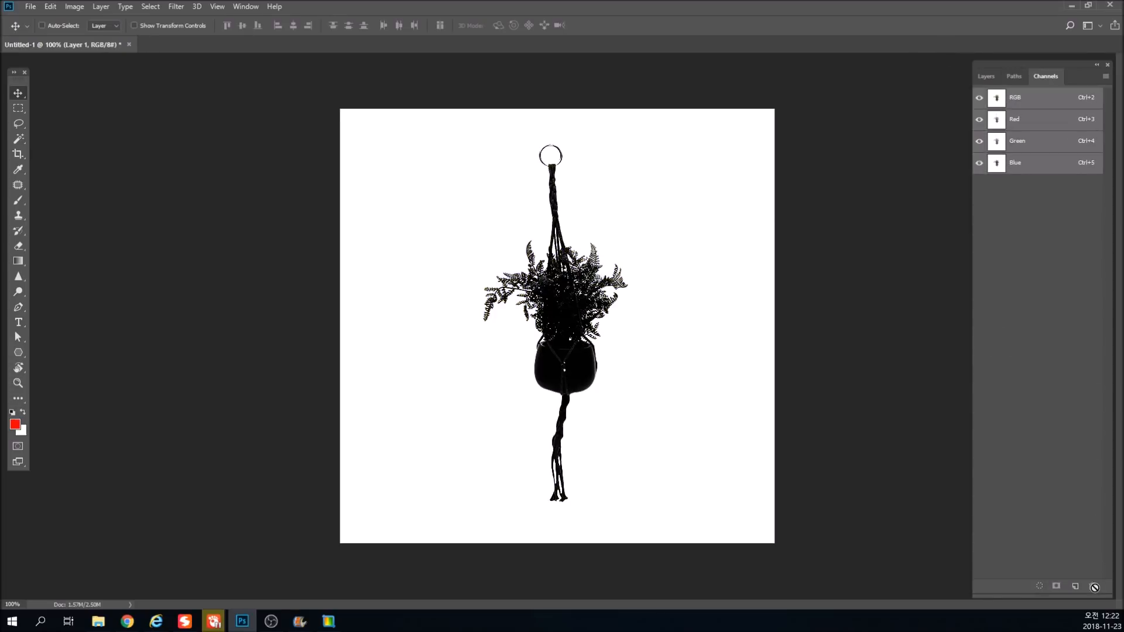
# Show only the Blue channel and duplicate it.
pyautogui.click(245, 7)
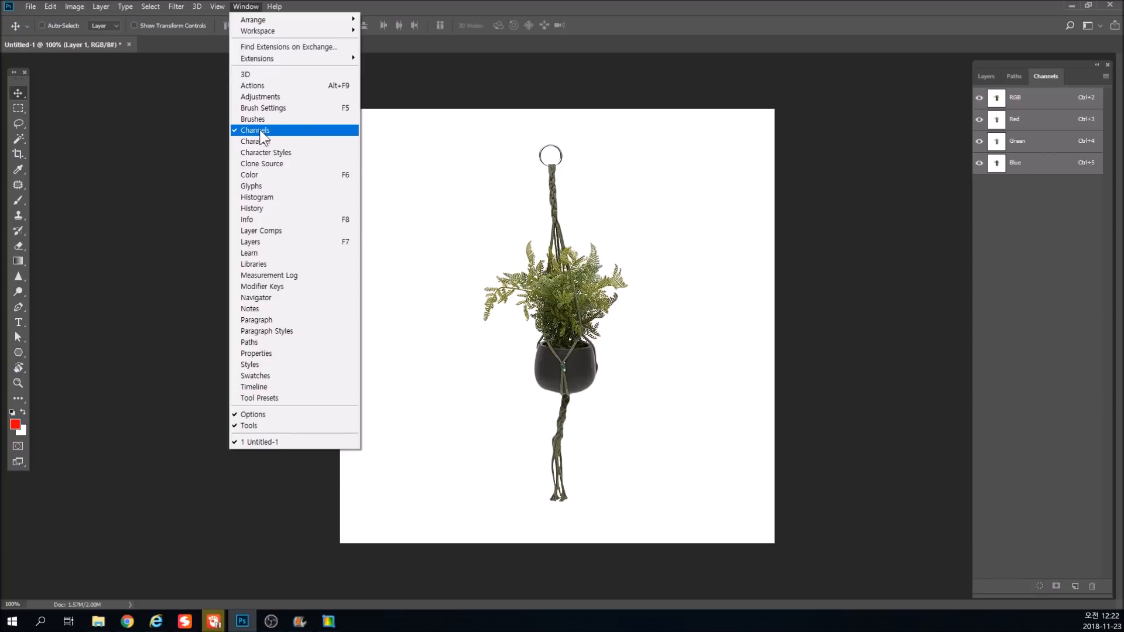
pyautogui.click(972, 170)
pyautogui.click(1000, 165)
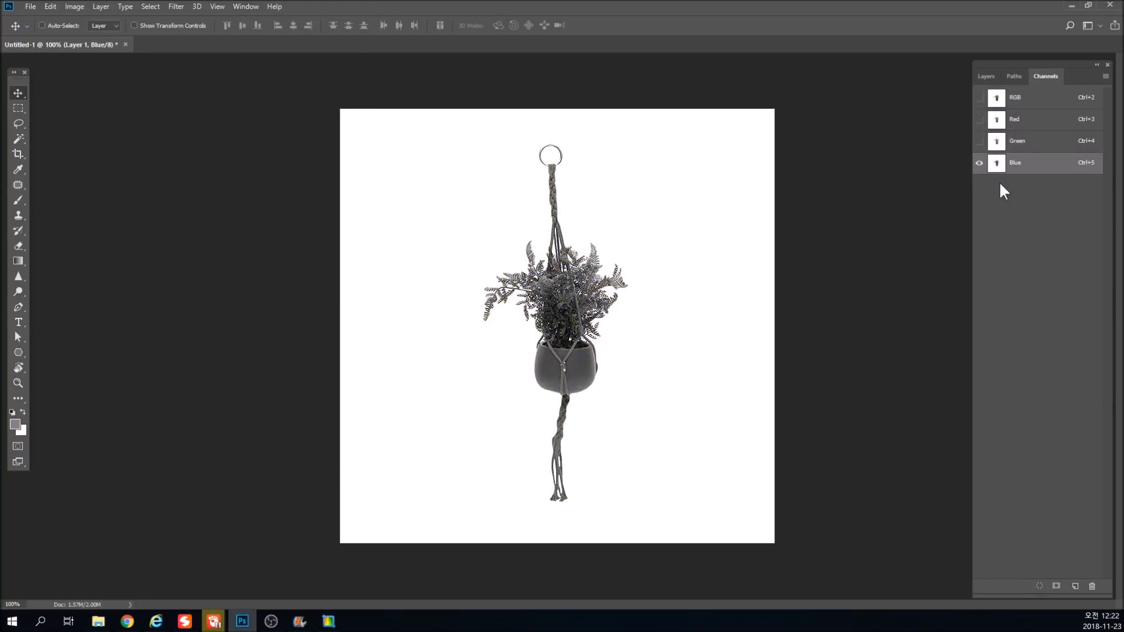
pyautogui.moveTo(1005, 168); pyautogui.dragTo(1075, 586)
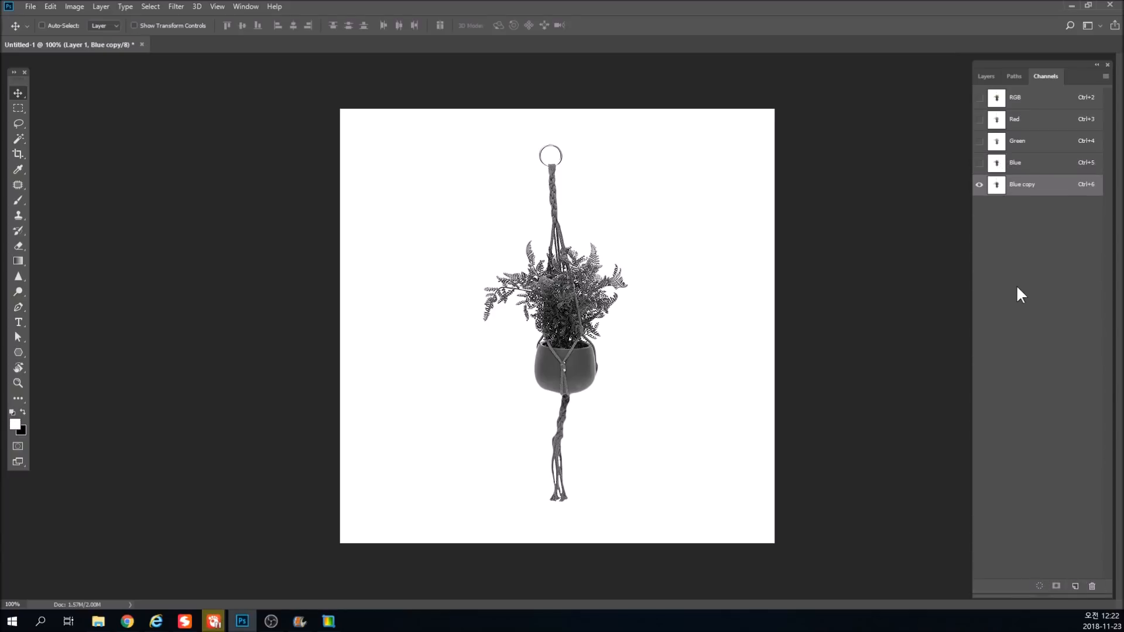
# Apply Levels to the Blue copy channel with white input 194 and midtone 0.11, turning the plant into a solid black silhouette.
pyautogui.hotkey('ctrl', 'l')
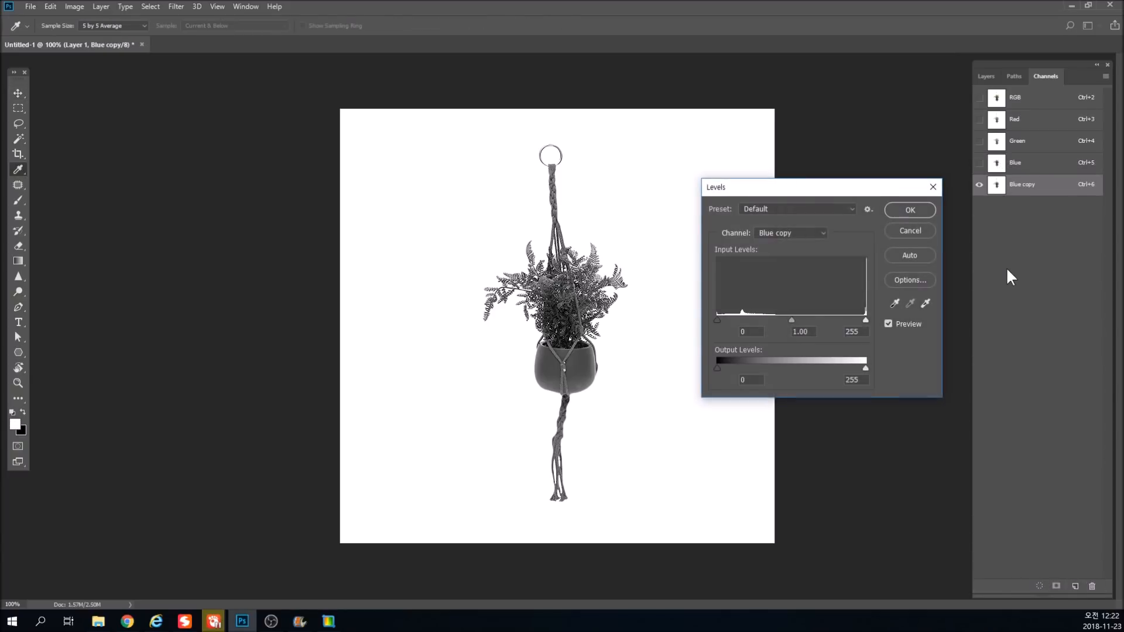
pyautogui.moveTo(865, 320); pyautogui.dragTo(811, 319)
pyautogui.moveTo(607, 261); pyautogui.dragTo(627, 323)
pyautogui.moveTo(833, 319)
pyautogui.mouseDown()
pyautogui.moveTo(845, 317)
pyautogui.moveTo(810, 319)
pyautogui.moveTo(819, 321)
pyautogui.mouseUp()
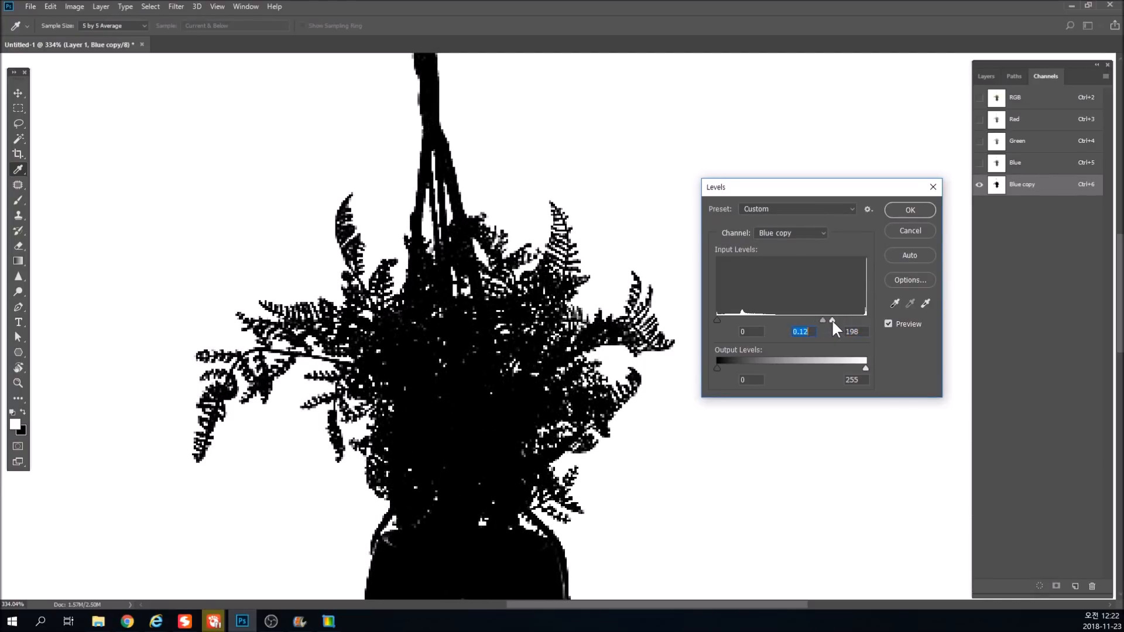
pyautogui.moveTo(830, 319); pyautogui.dragTo(830, 320)
pyautogui.moveTo(819, 321); pyautogui.dragTo(821, 321)
pyautogui.click(821, 320)
pyautogui.scroll(-5, 603, 180)
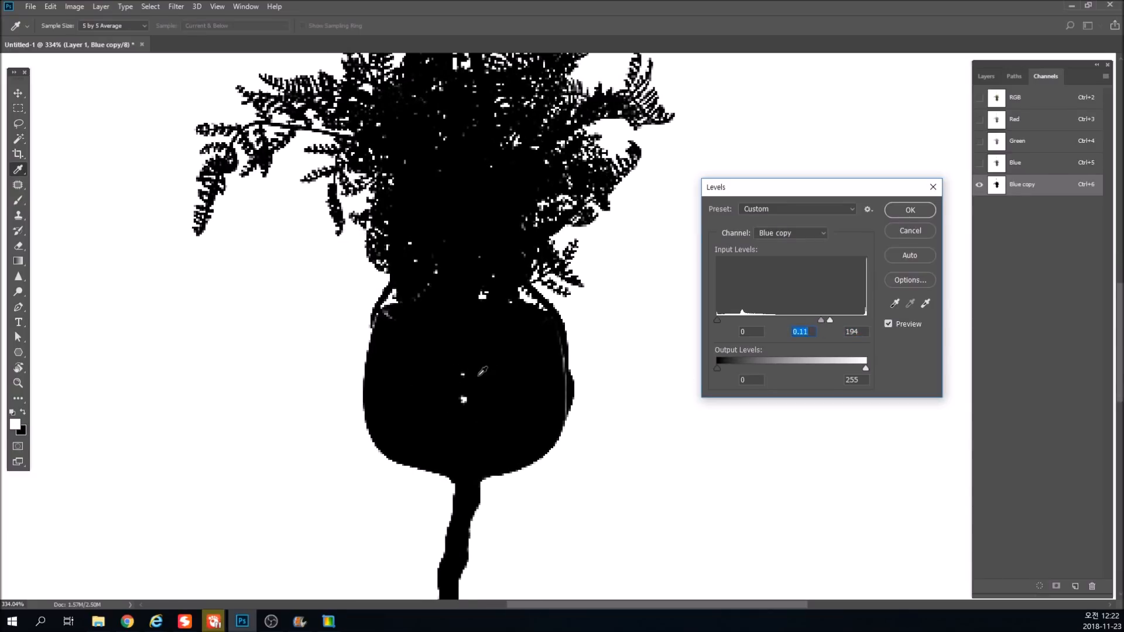
pyautogui.scroll(7, 485, 417)
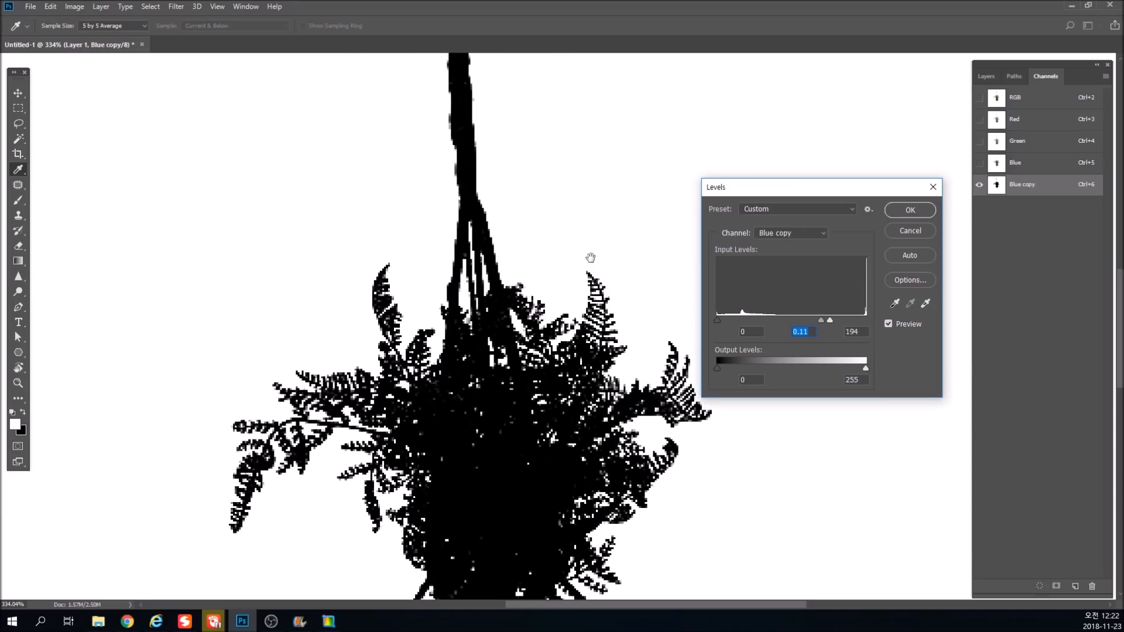
pyautogui.press('v')
pyautogui.click(908, 210)
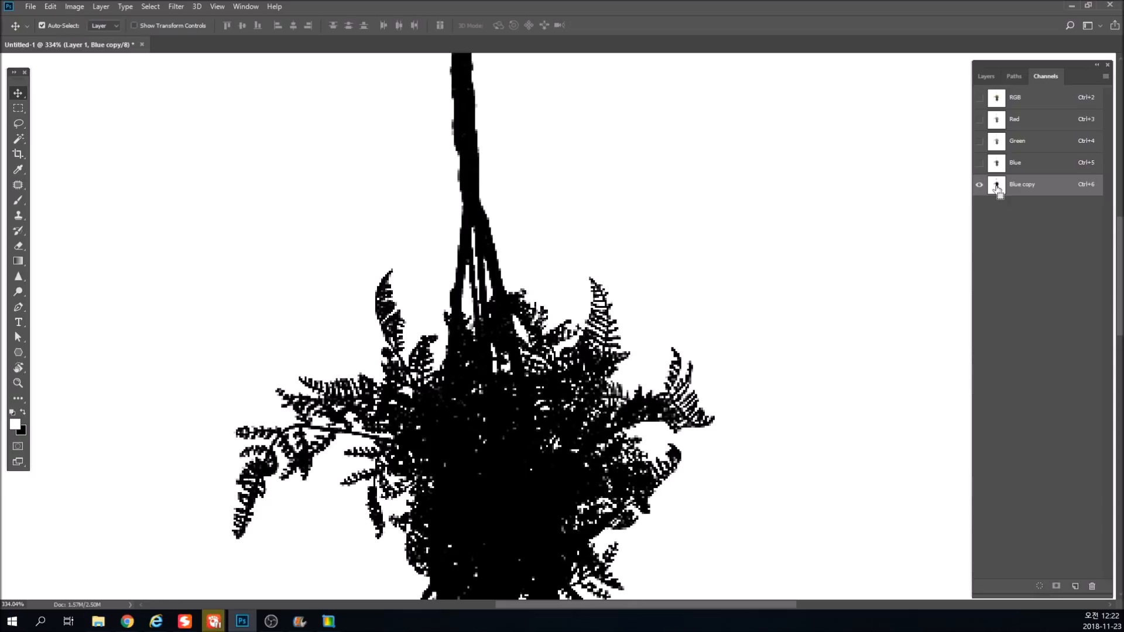
# Load the Blue copy channel as a selection and return to Layer 1.
pyautogui.keyDown('ctrl'); pyautogui.click(996, 186); pyautogui.keyUp('ctrl')
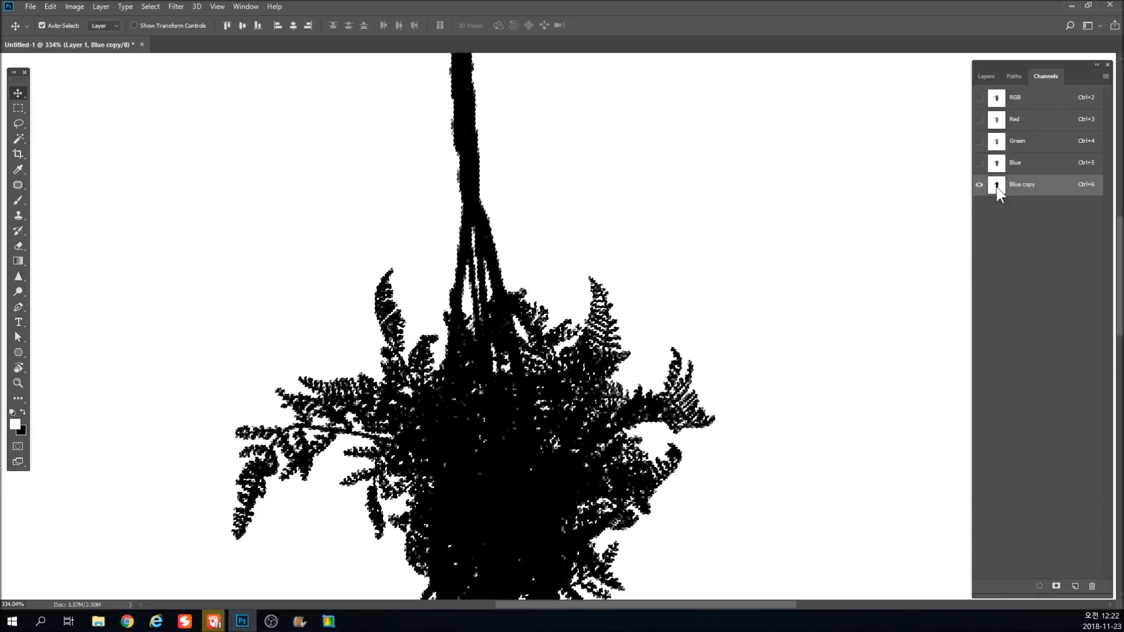
pyautogui.click(995, 82)
pyautogui.hotkey('ctrl', '-')
pyautogui.hotkey('ctrl', '-')
pyautogui.hotkey('ctrl', '-')
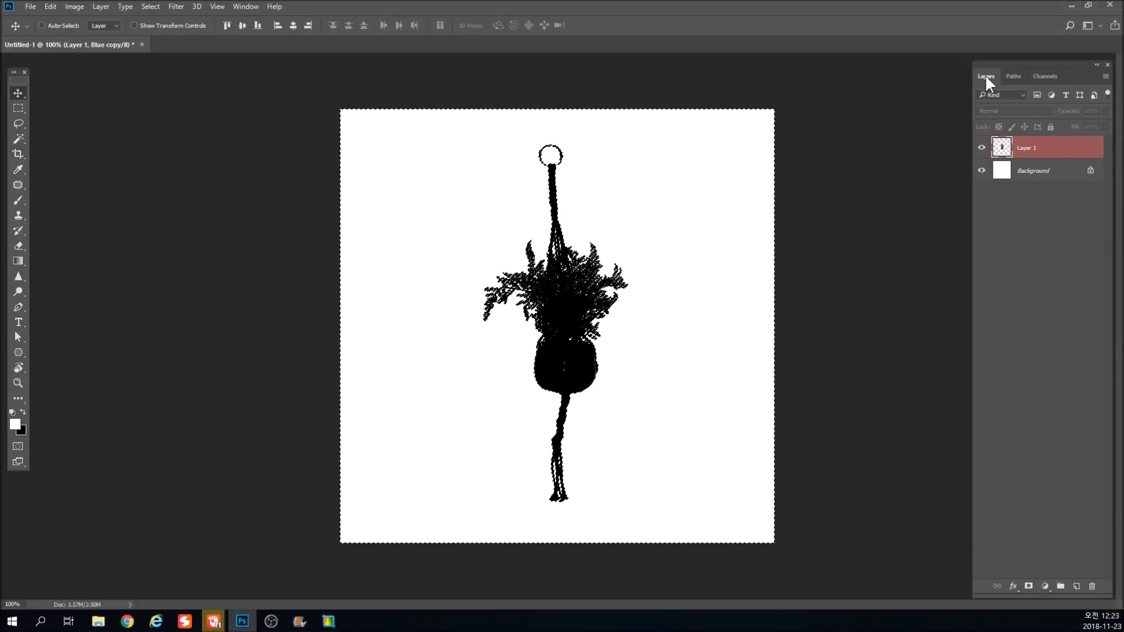
# Invert the selection so it covers the plant and add it to Layer 1 as a layer mask.
pyautogui.click(1046, 76)
pyautogui.click(986, 77)
pyautogui.click(619, 216)
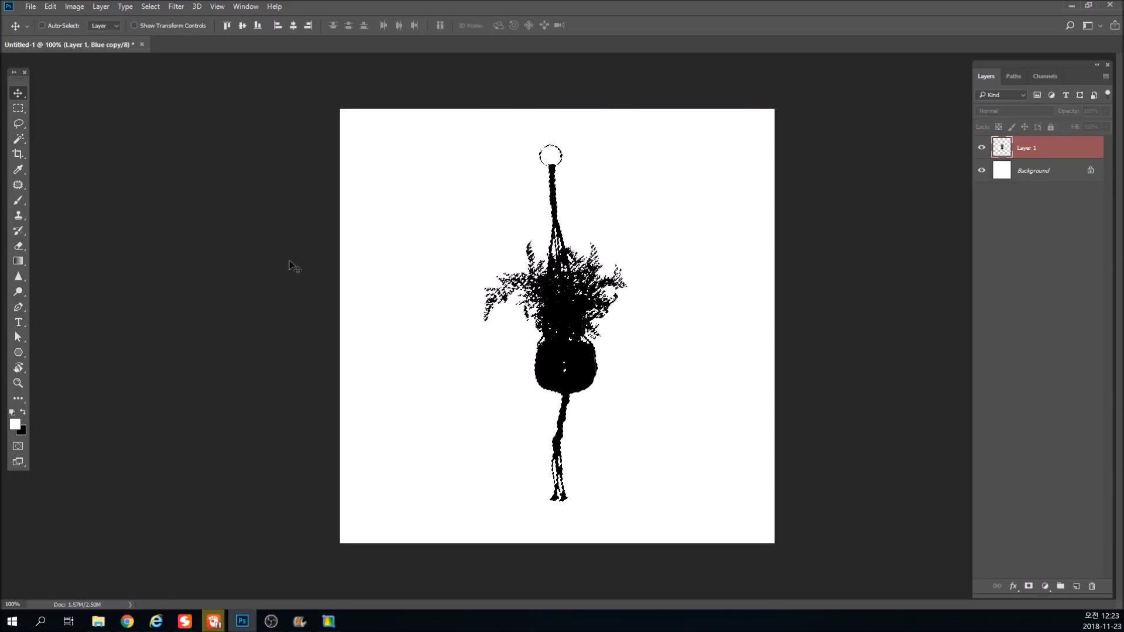
pyautogui.click(1028, 586)
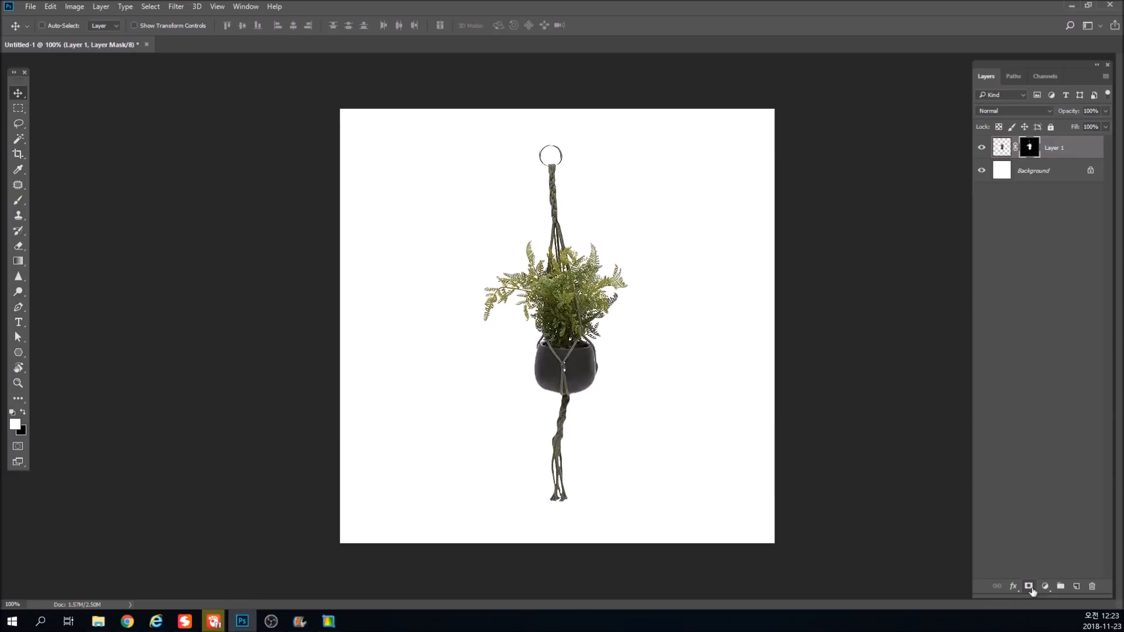
# Fill the Background layer with red behind the masked plant.
pyautogui.scroll(2, 582, 358)
pyautogui.scroll(1, 582, 359)
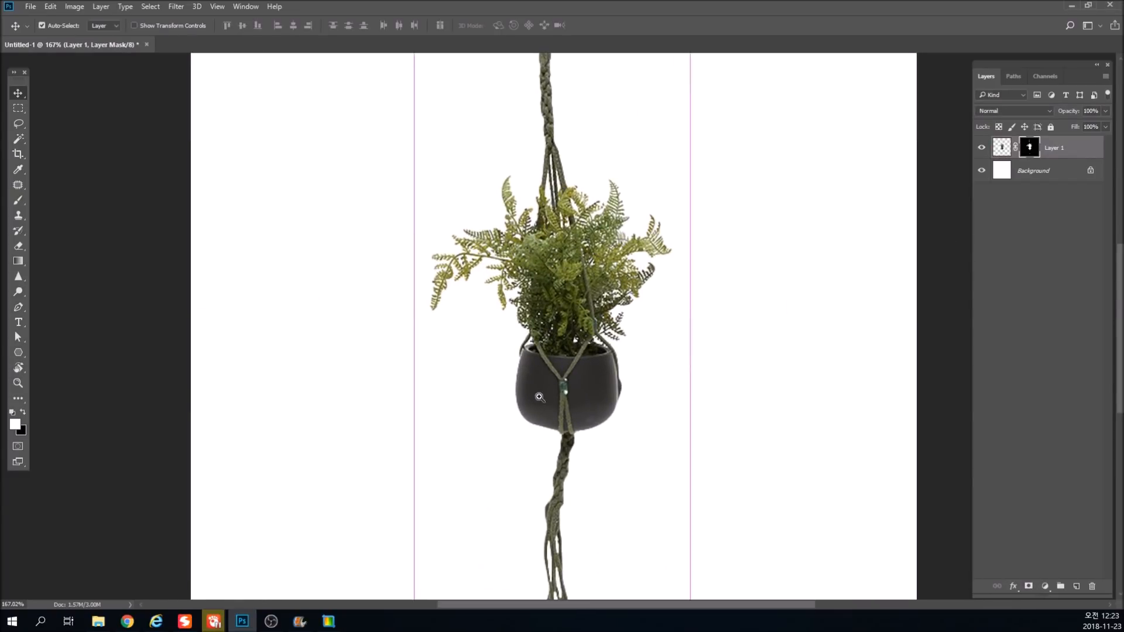
pyautogui.scroll(2, 562, 398)
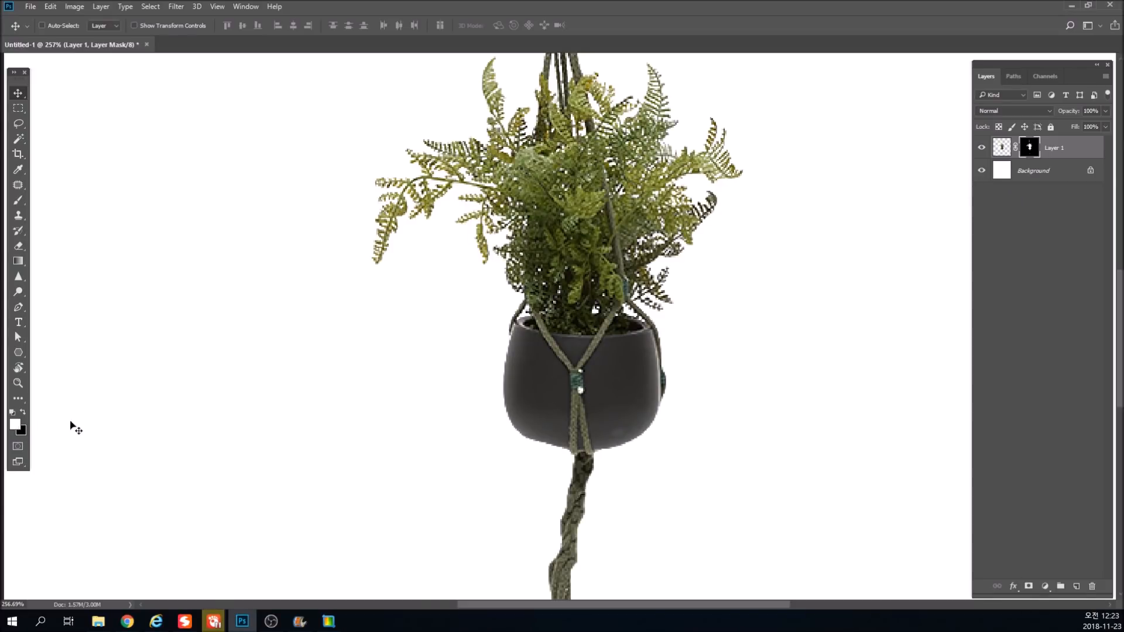
pyautogui.scroll(3, 601, 392)
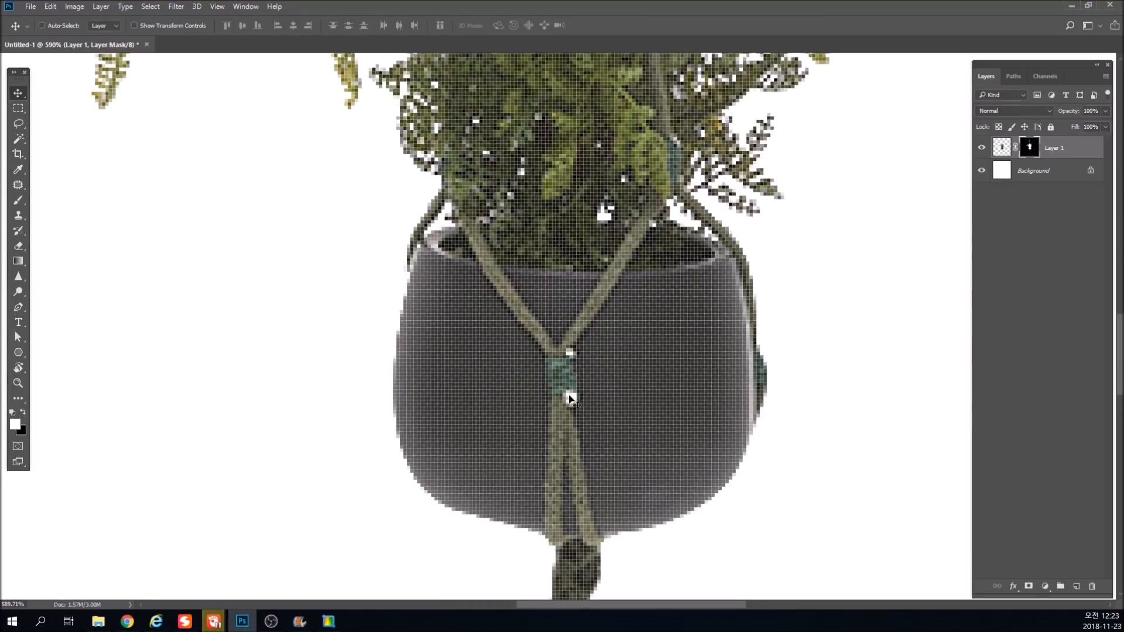
pyautogui.scroll(-6, 571, 399)
pyautogui.moveTo(567, 359); pyautogui.dragTo(666, 528)
pyautogui.hotkey('ctrl', '1')
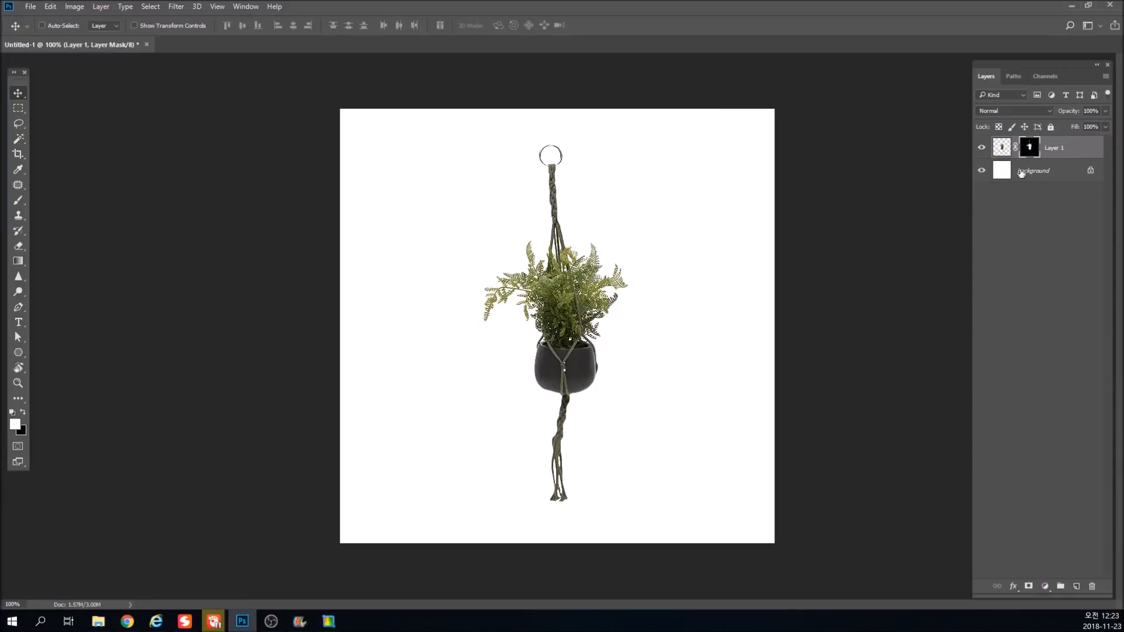
pyautogui.click(1006, 176)
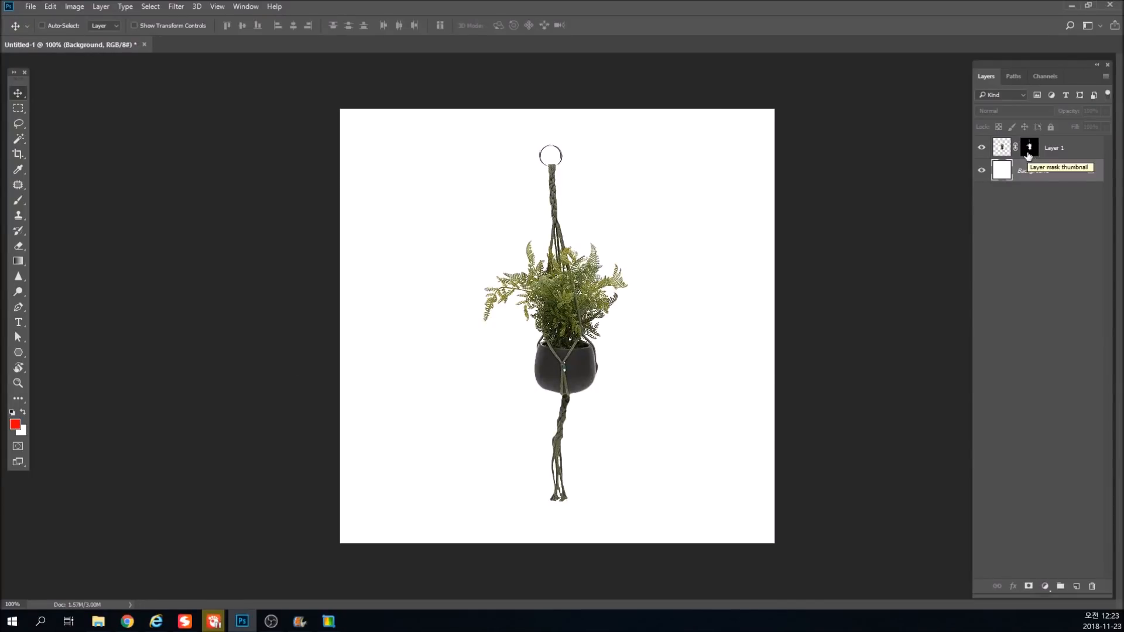
pyautogui.hotkey('alt', 'BackSpace')
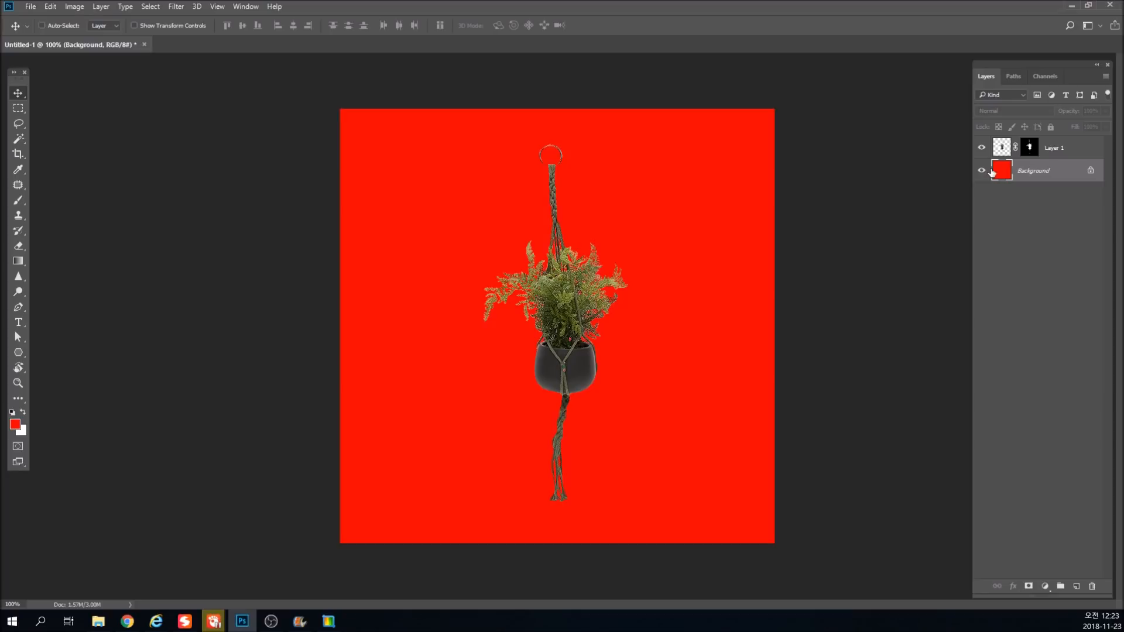
# Paint white on Layer 1's mask over the rope knot on the pot to restore the two small holes.
pyautogui.click(1032, 150)
pyautogui.moveTo(552, 369); pyautogui.dragTo(599, 403)
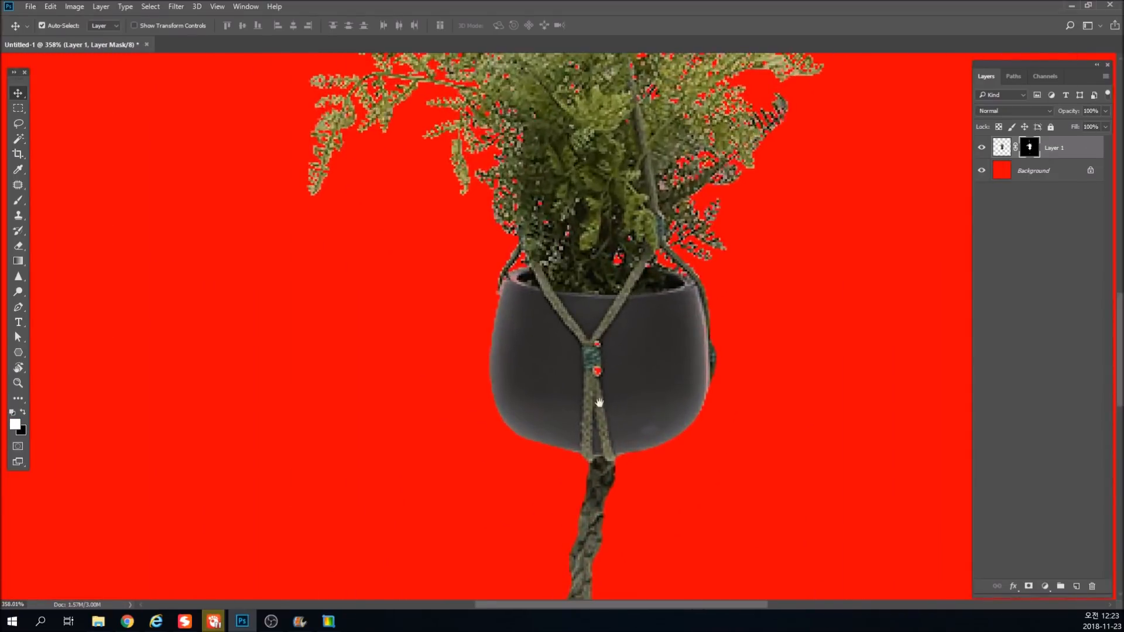
pyautogui.moveTo(609, 263); pyautogui.dragTo(583, 329)
pyautogui.press('b')
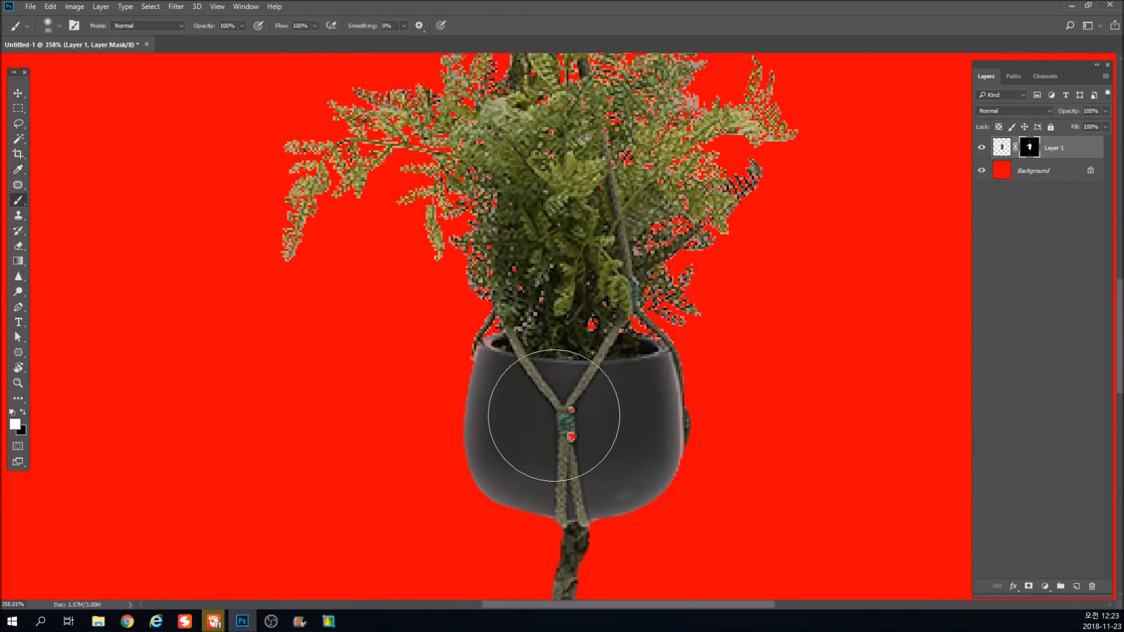
pyautogui.click(569, 422)
pyautogui.hotkey('ctrl', 'z')
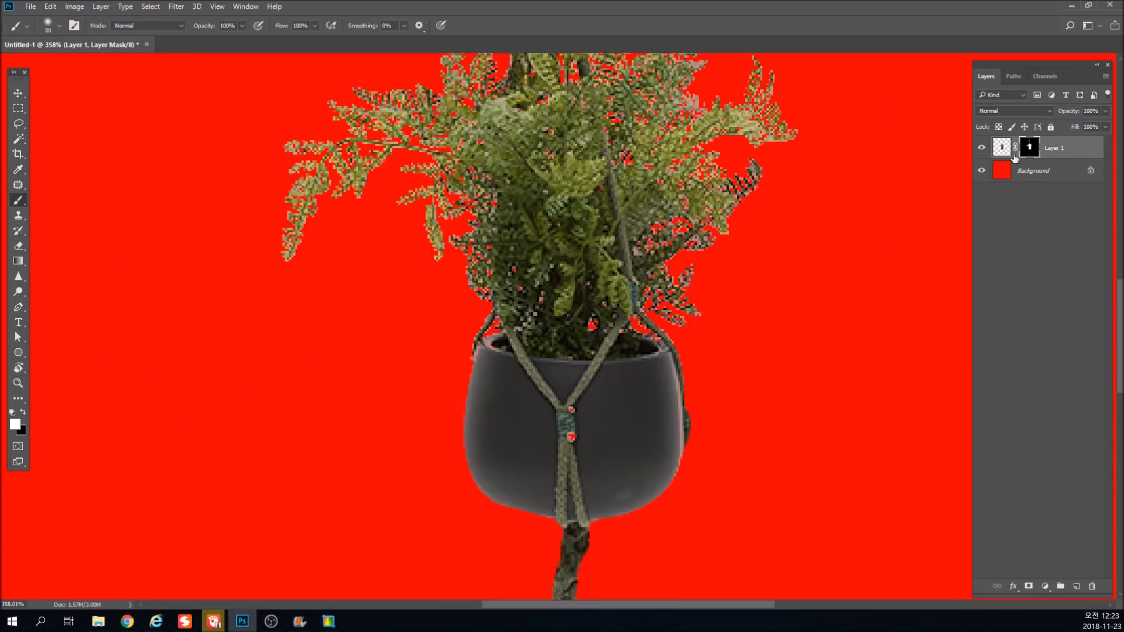
pyautogui.click(14, 425)
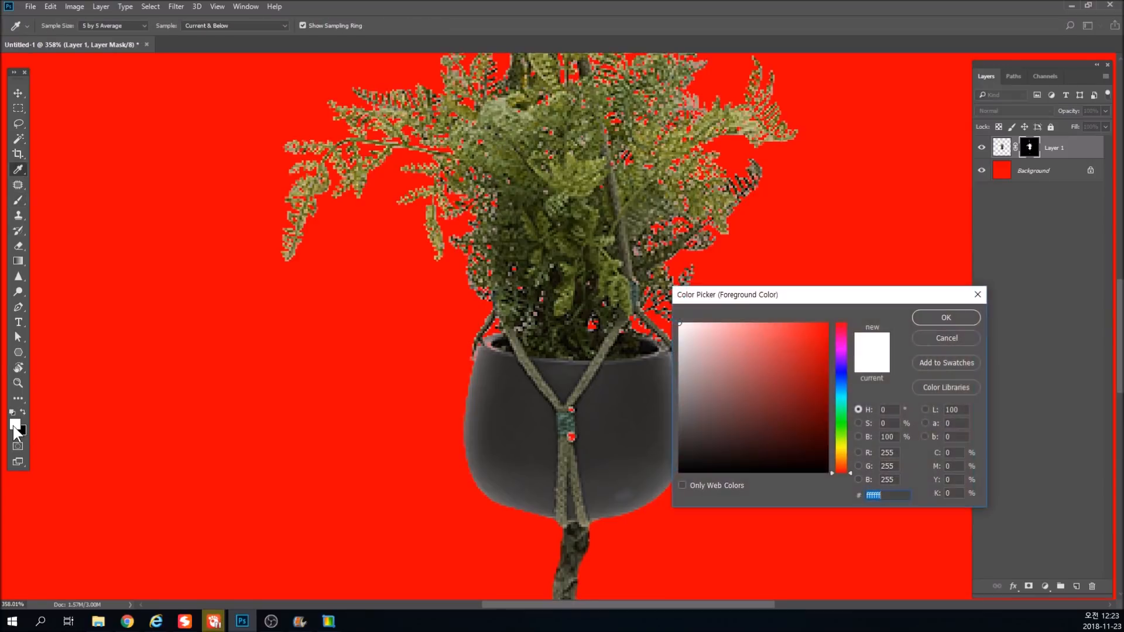
pyautogui.press('Return')
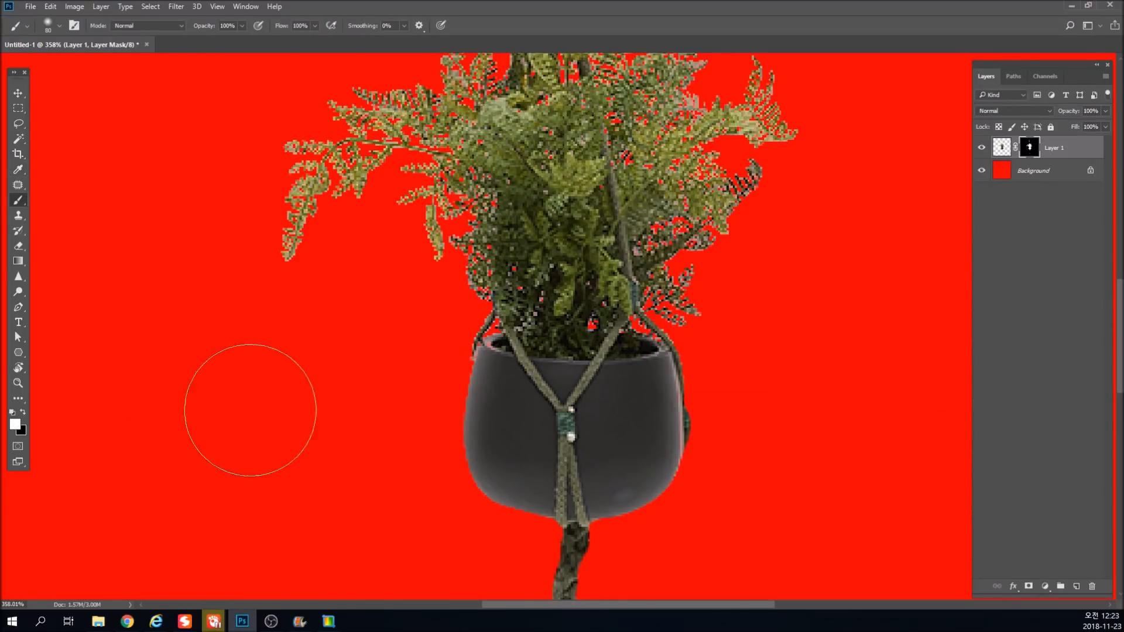
# Try painting white on Layer 1's mask around the foliage, and undo the strokes.
pyautogui.moveTo(538, 302); pyautogui.dragTo(545, 371)
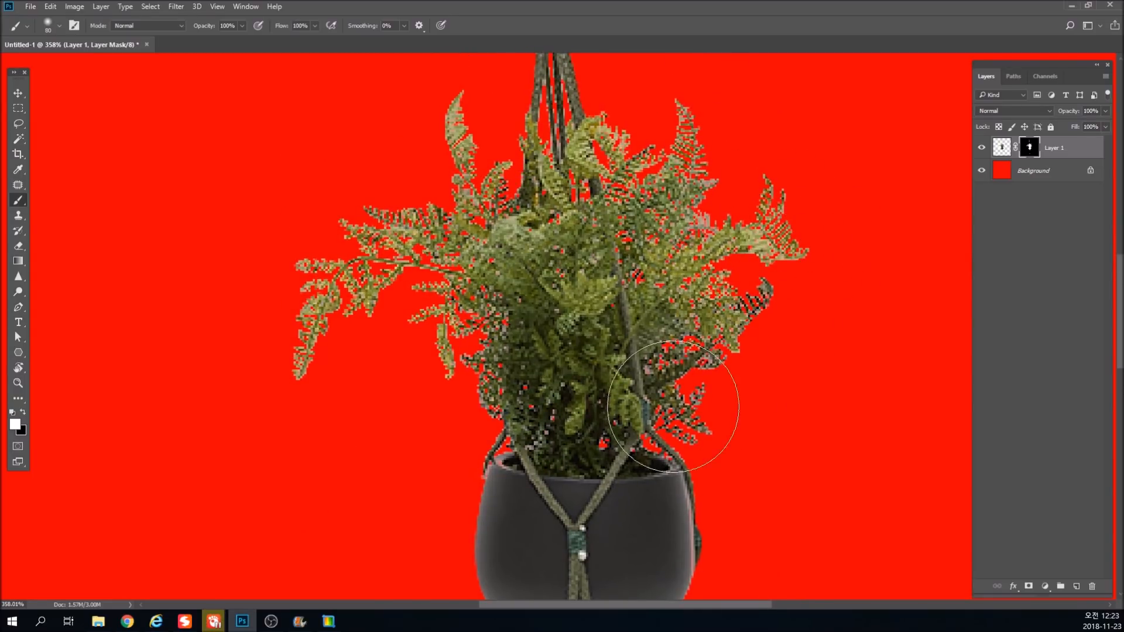
pyautogui.moveTo(755, 184)
pyautogui.mouseDown()
pyautogui.moveTo(828, 266)
pyautogui.moveTo(840, 339)
pyautogui.moveTo(761, 135)
pyautogui.moveTo(661, 281)
pyautogui.moveTo(632, 112)
pyautogui.mouseUp()
pyautogui.moveTo(589, 375)
pyautogui.mouseDown()
pyautogui.moveTo(562, 88)
pyautogui.moveTo(275, 193)
pyautogui.moveTo(213, 258)
pyautogui.moveTo(284, 384)
pyautogui.moveTo(351, 459)
pyautogui.moveTo(269, 421)
pyautogui.mouseUp()
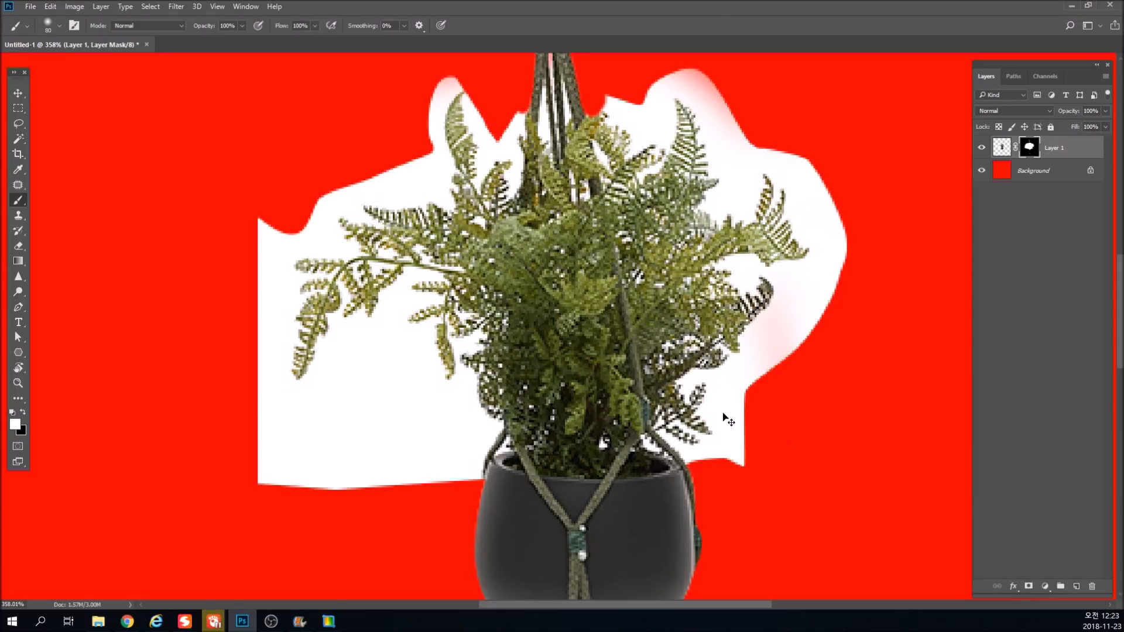
pyautogui.hotkey('ctrl', 'z')
pyautogui.hotkey('ctrl', '1')
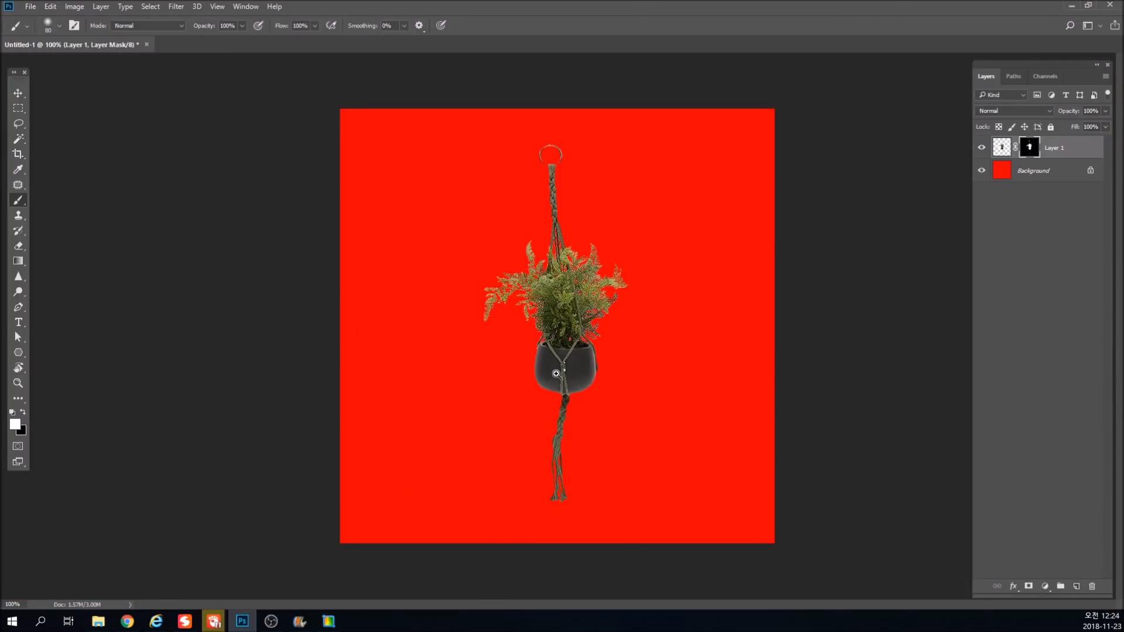
# Fill the Background layer with light pink to check the foliage edges against it.
pyautogui.moveTo(556, 373); pyautogui.dragTo(631, 276)
pyautogui.hotkey('ctrl', '1')
pyautogui.press('v')
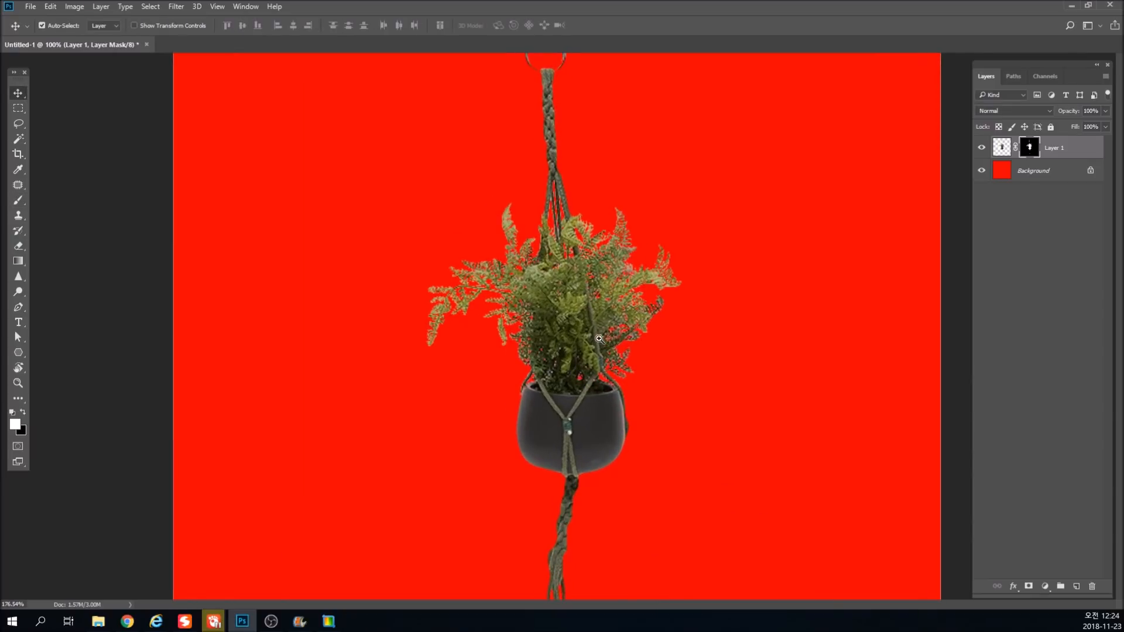
pyautogui.moveTo(572, 284); pyautogui.dragTo(609, 281)
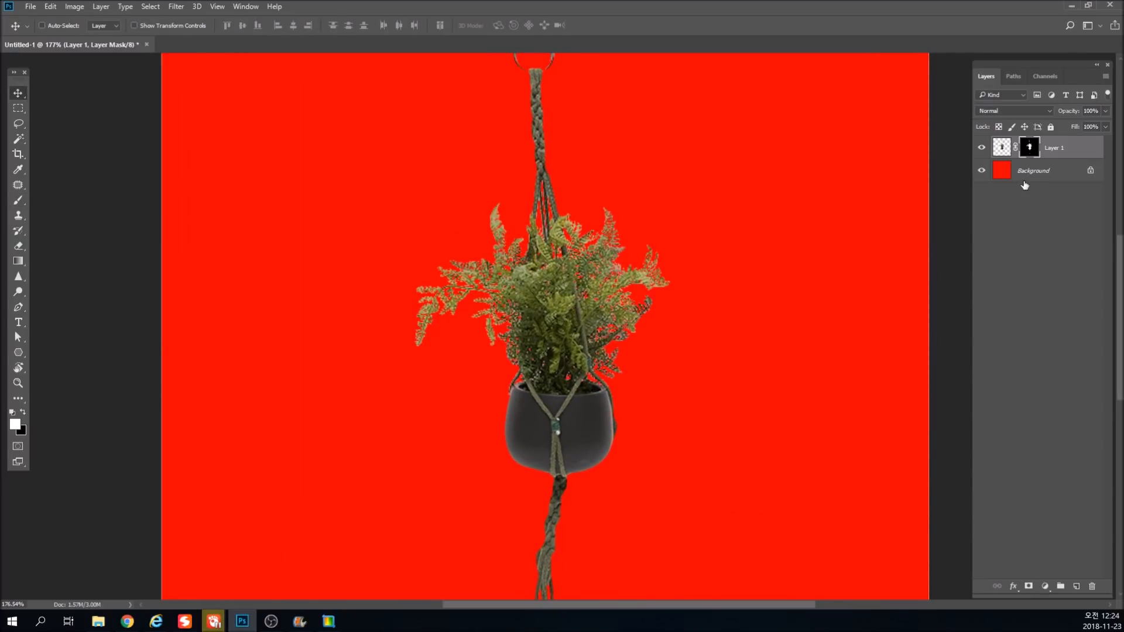
pyautogui.hotkey('ctrl', '1')
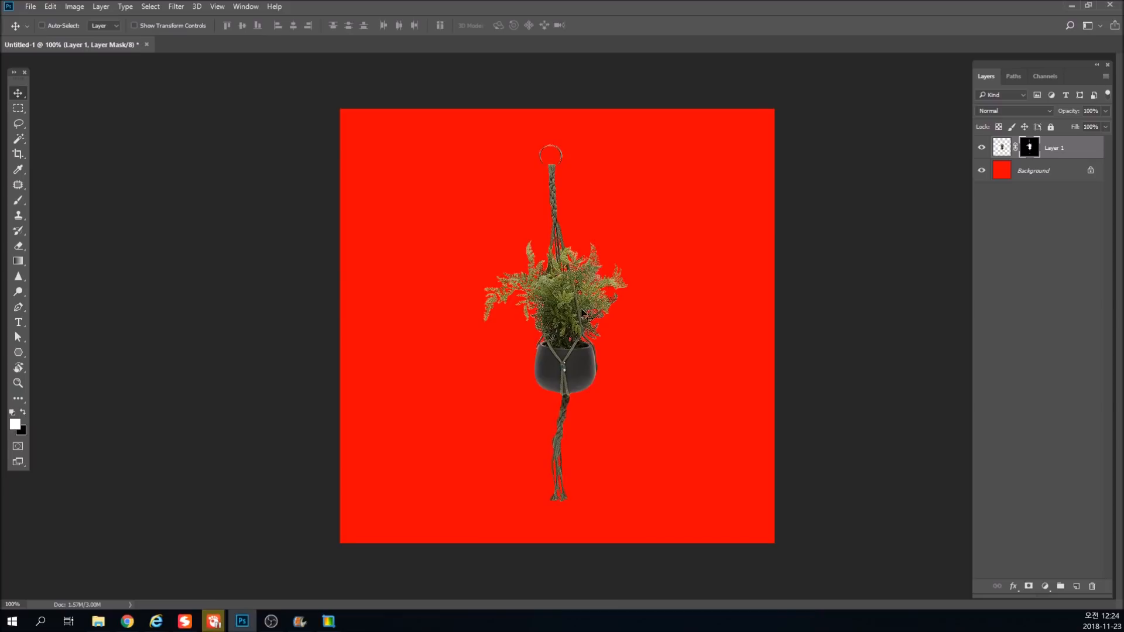
pyautogui.click(1001, 173)
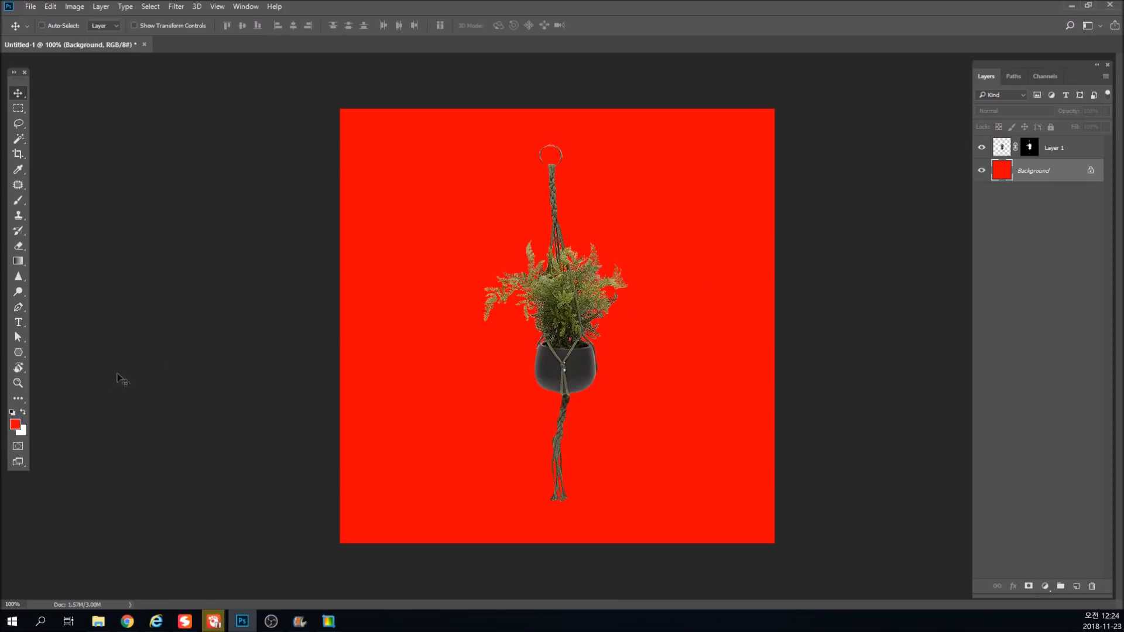
pyautogui.click(15, 424)
pyautogui.click(717, 322)
pyautogui.click(946, 317)
pyautogui.press('v')
pyautogui.hotkey('alt', 'BackSpace')
pyautogui.scroll(5, 581, 254)
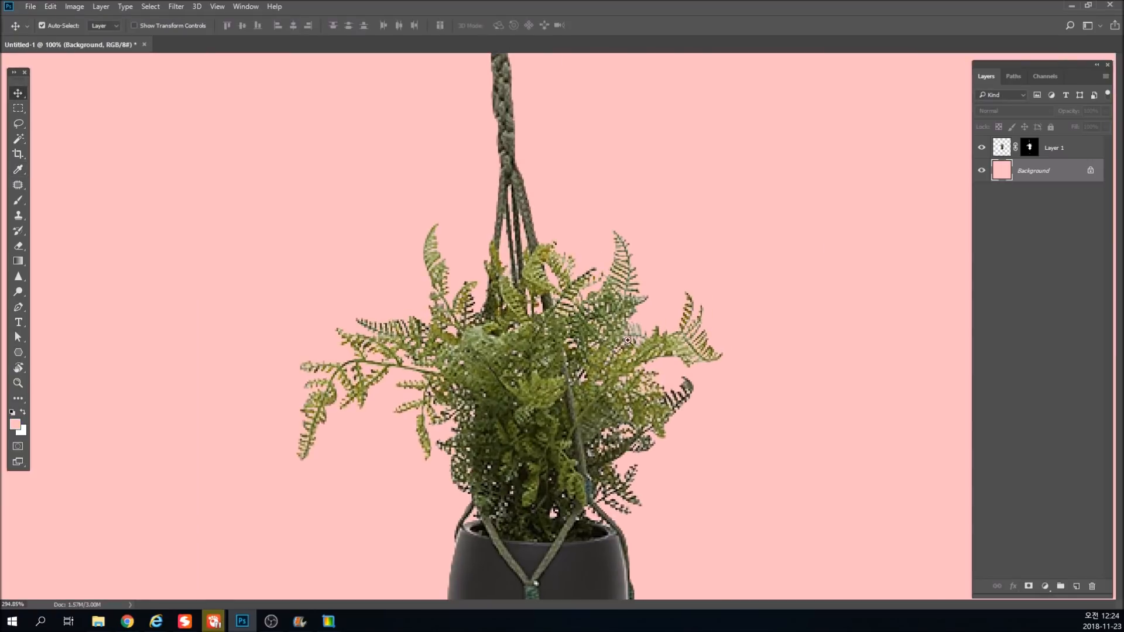
pyautogui.hotkey('ctrl', '1')
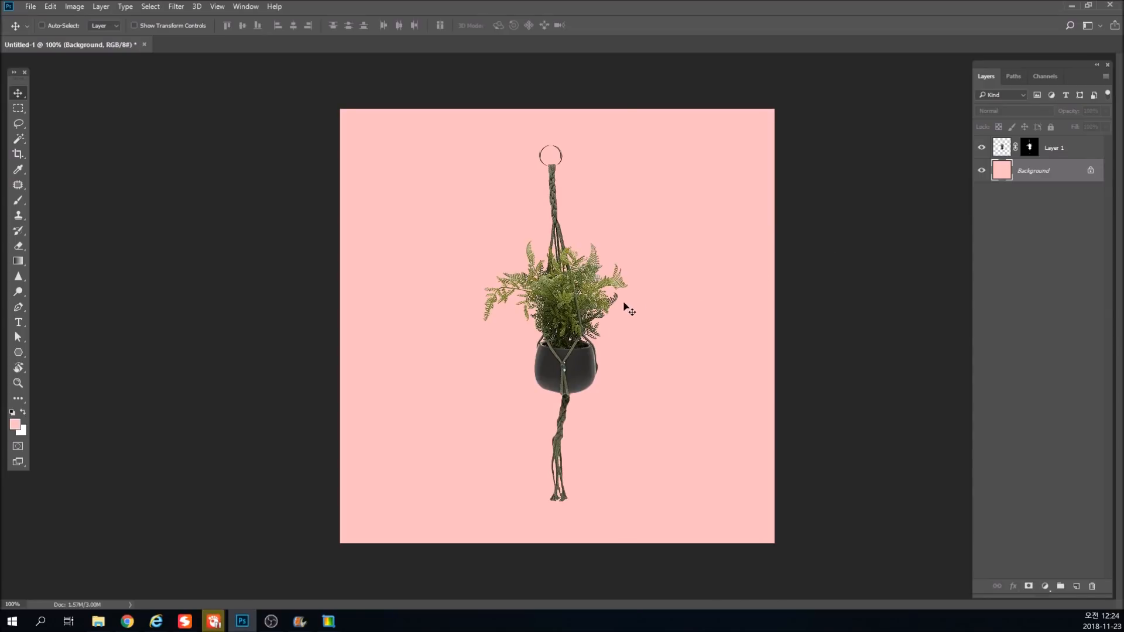
# Try shifting the Background layer's hue to -137 with Hue/Saturation.
pyautogui.hotkey('ctrl', 'u')
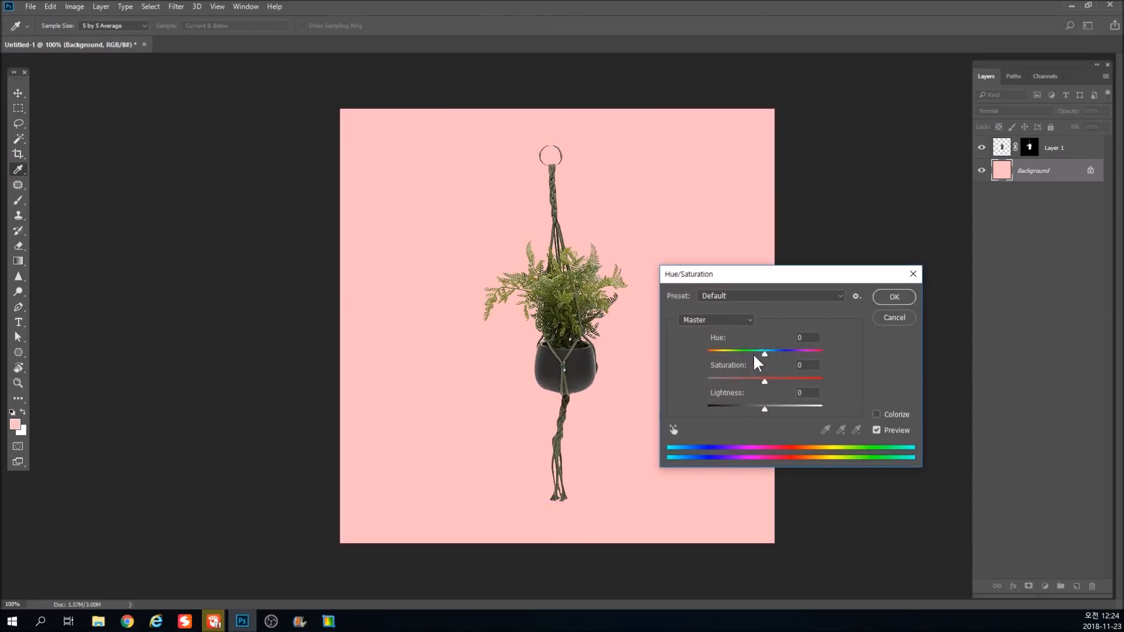
pyautogui.moveTo(763, 353); pyautogui.dragTo(715, 358)
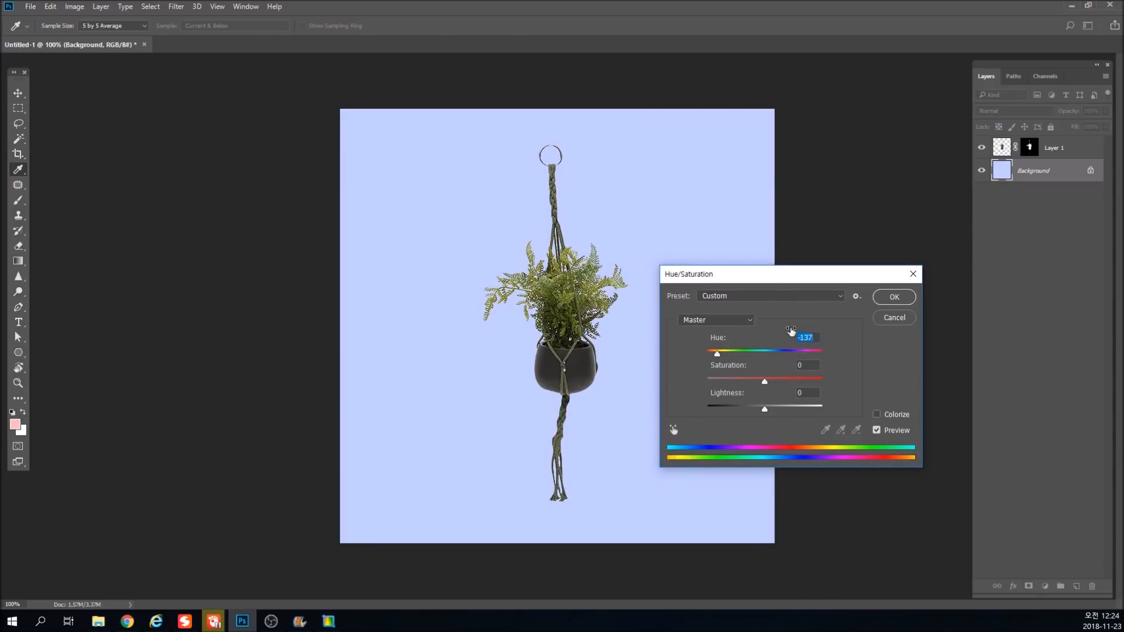
pyautogui.press('Escape')
# Fill the Background layer with bright red, check the foliage edges against it, and deselect all layers.
pyautogui.click(17, 425)
pyautogui.moveTo(756, 394); pyautogui.dragTo(855, 314)
pyautogui.click(943, 317)
pyautogui.hotkey('alt', 'Delete')
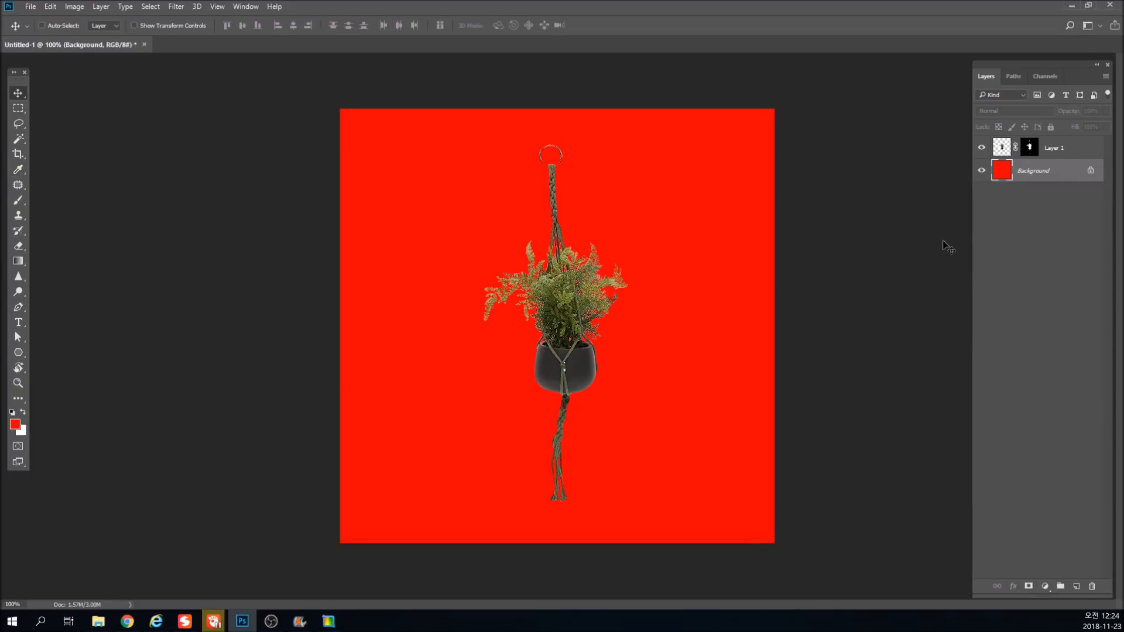
pyautogui.moveTo(606, 315); pyautogui.dragTo(657, 347)
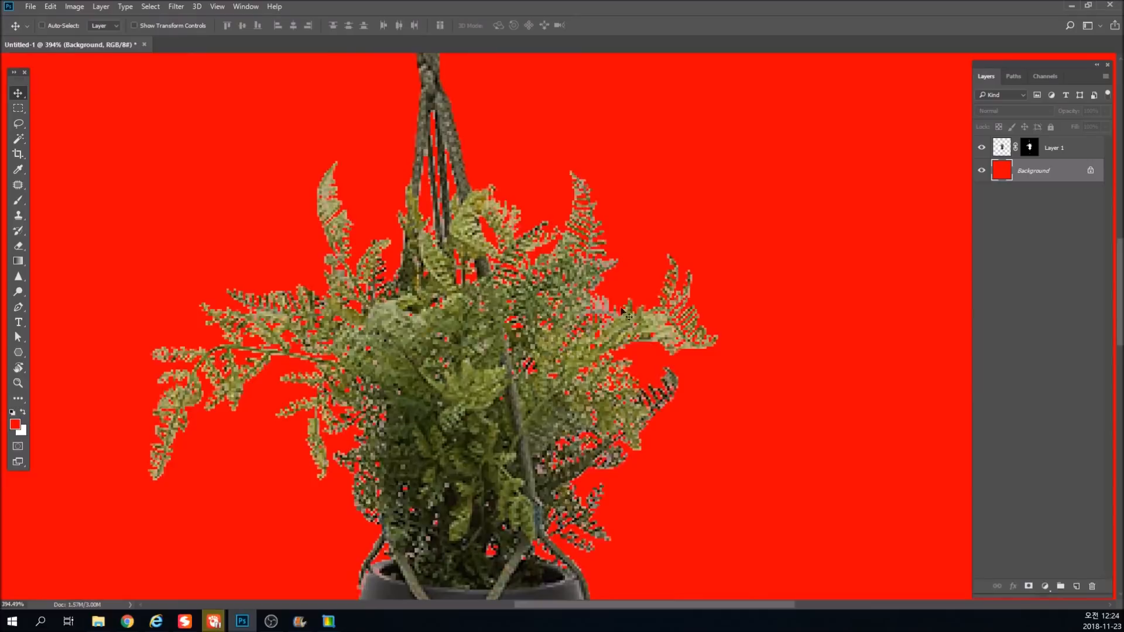
pyautogui.hotkey('ctrl', '1')
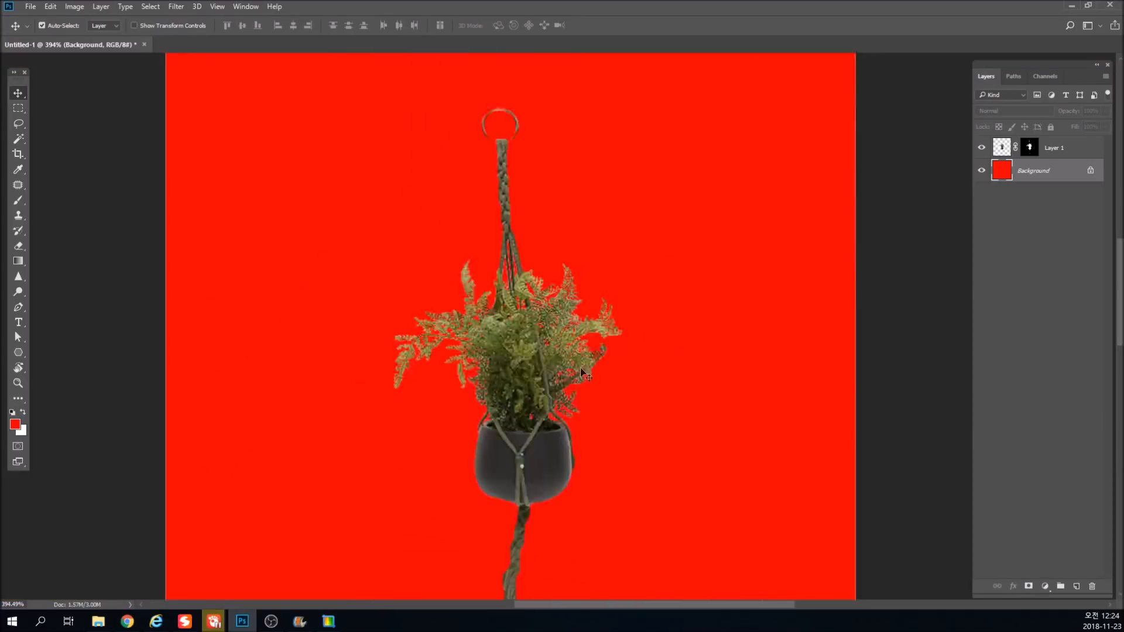
pyautogui.click(1003, 149)
pyautogui.click(1013, 201)
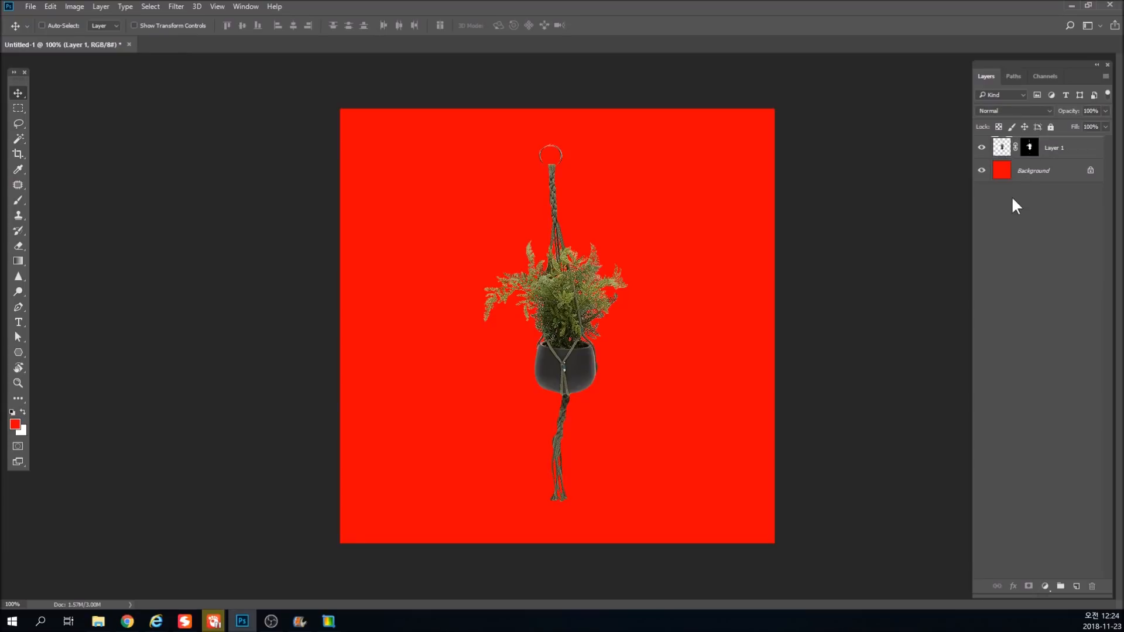
# Load Layer 1's mask as a selection around the hanging plant.
pyautogui.keyDown('ctrl'); pyautogui.click(1030, 150); pyautogui.keyUp('ctrl')
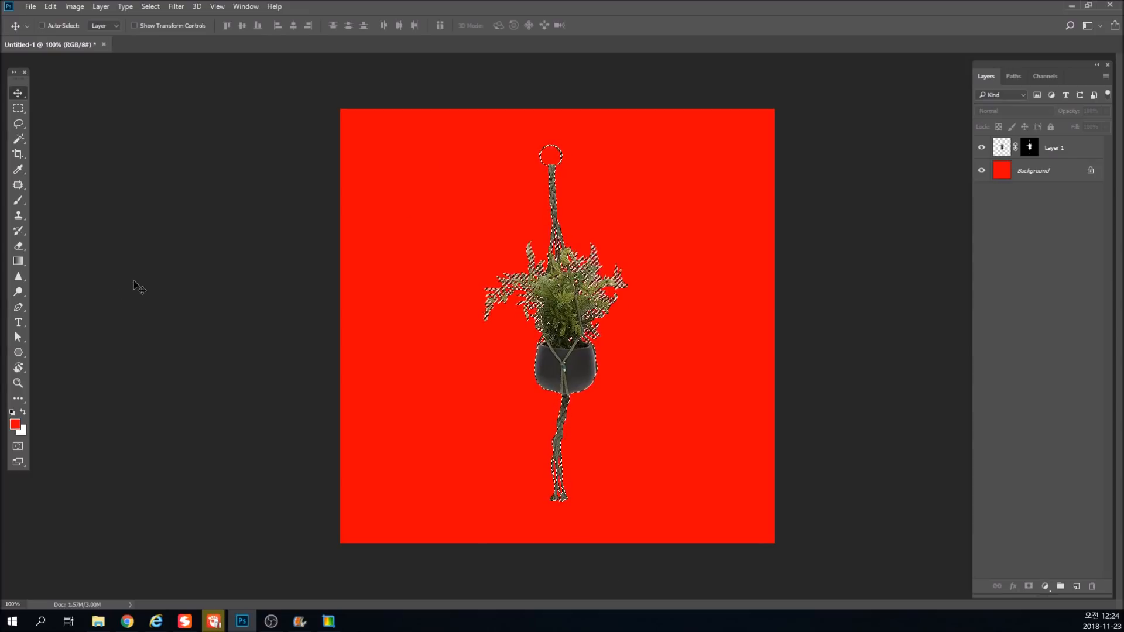
pyautogui.click(21, 110)
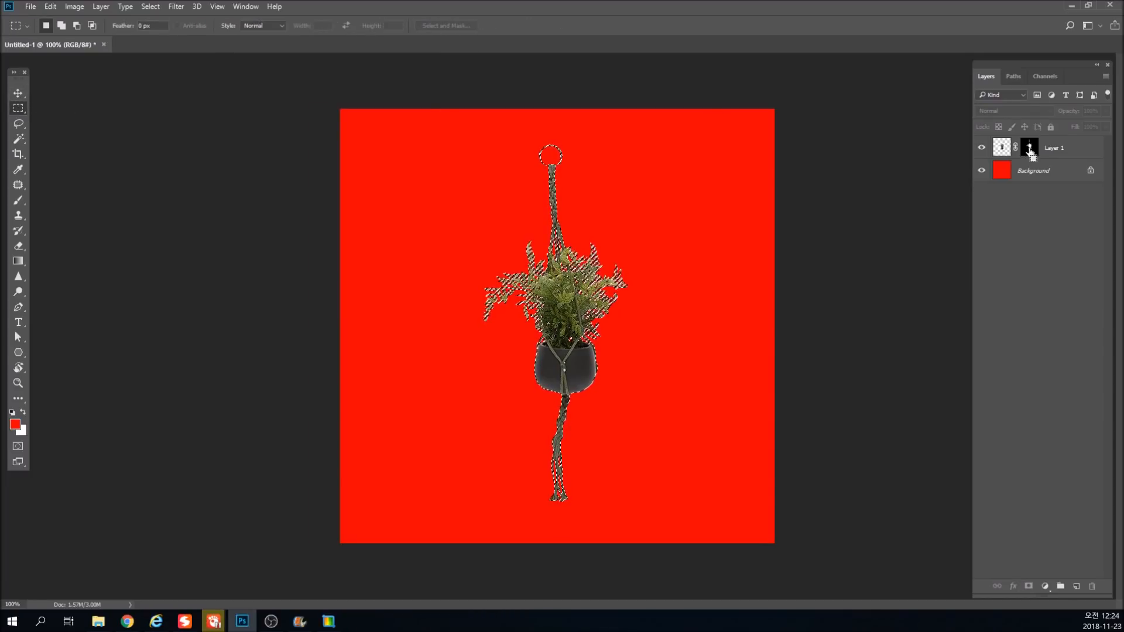
pyautogui.click(20, 90)
pyautogui.hotkey('ctrl', 'd')
pyautogui.keyDown('ctrl'); pyautogui.click(1029, 150); pyautogui.keyUp('ctrl')
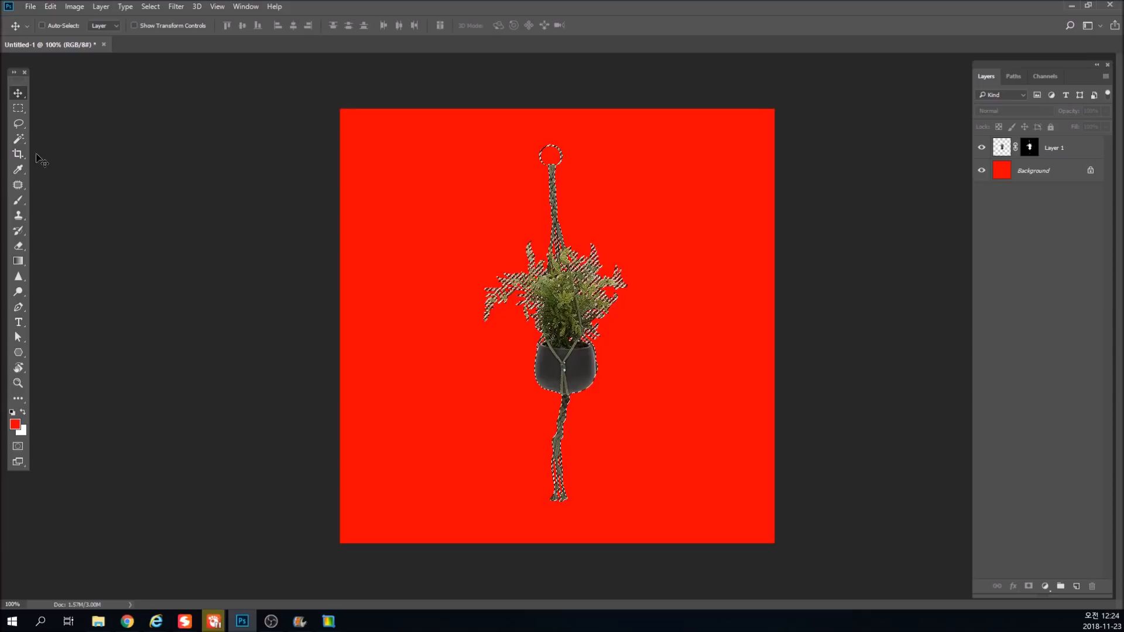
# Try nudging the hanging plant on Layer 1, and undo the move.
pyautogui.click(19, 107)
pyautogui.click(847, 202)
pyautogui.press('v')
pyautogui.keyDown('ctrl'); pyautogui.click(561, 298); pyautogui.keyUp('ctrl')
pyautogui.moveTo(568, 300); pyautogui.dragTo(575, 300)
pyautogui.hotkey('ctrl', 'z')
# Load Layer 1's mask as a selection, review it in Select and Mask, and accept it with the existing settings.
pyautogui.click(1030, 148)
pyautogui.keyDown('ctrl'); pyautogui.click(1030, 148); pyautogui.keyUp('ctrl')
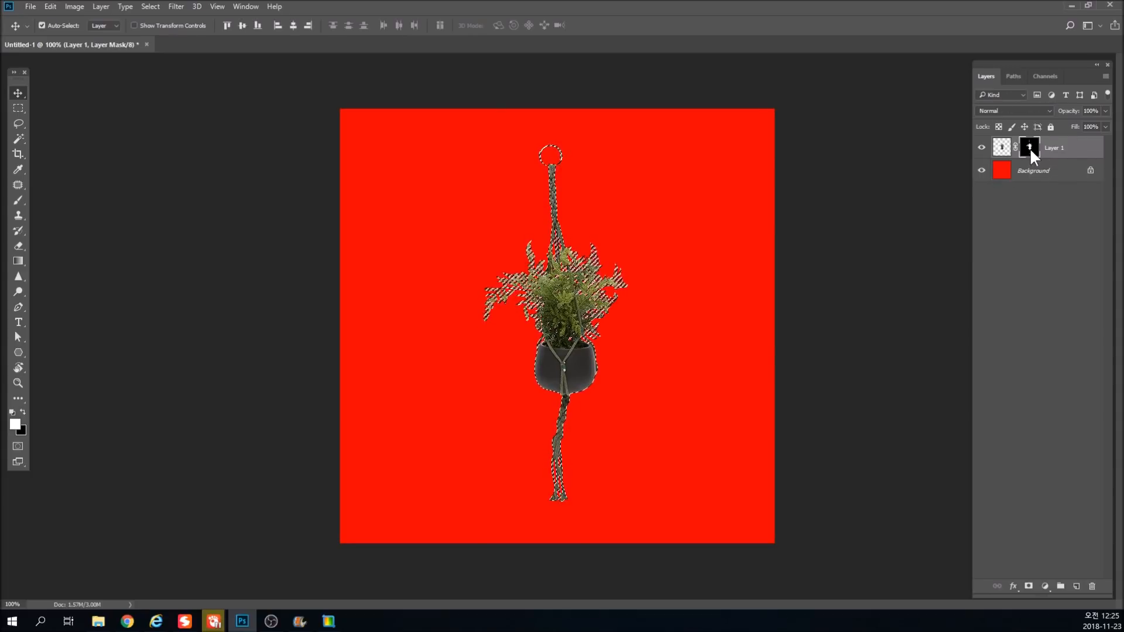
pyautogui.click(17, 106)
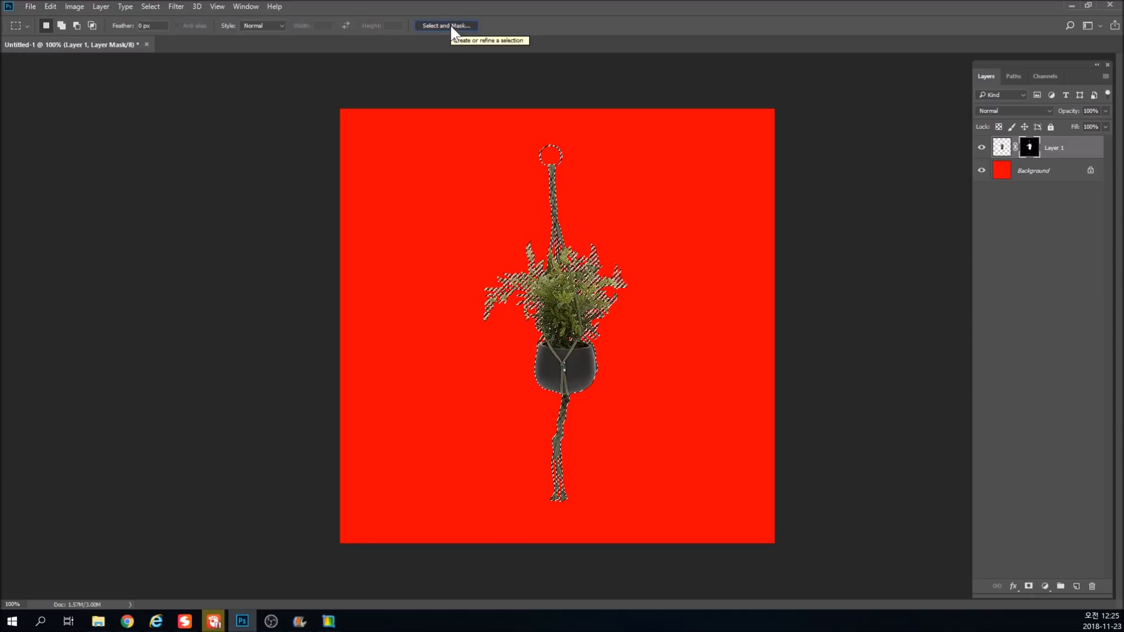
pyautogui.click(446, 26)
pyautogui.click(503, 311)
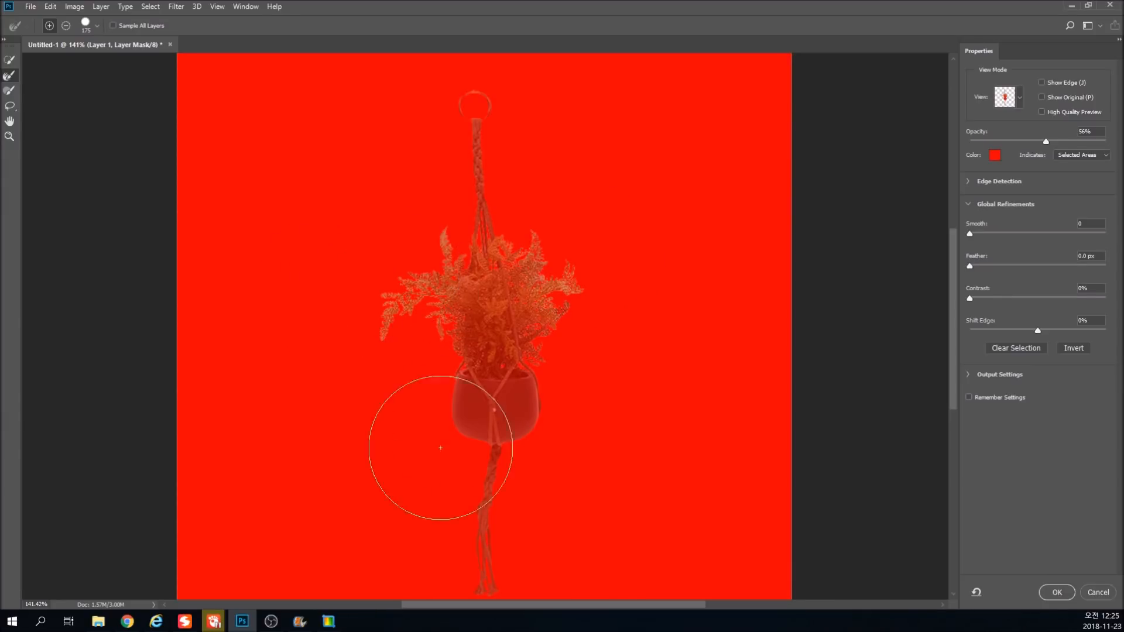
pyautogui.click(1056, 593)
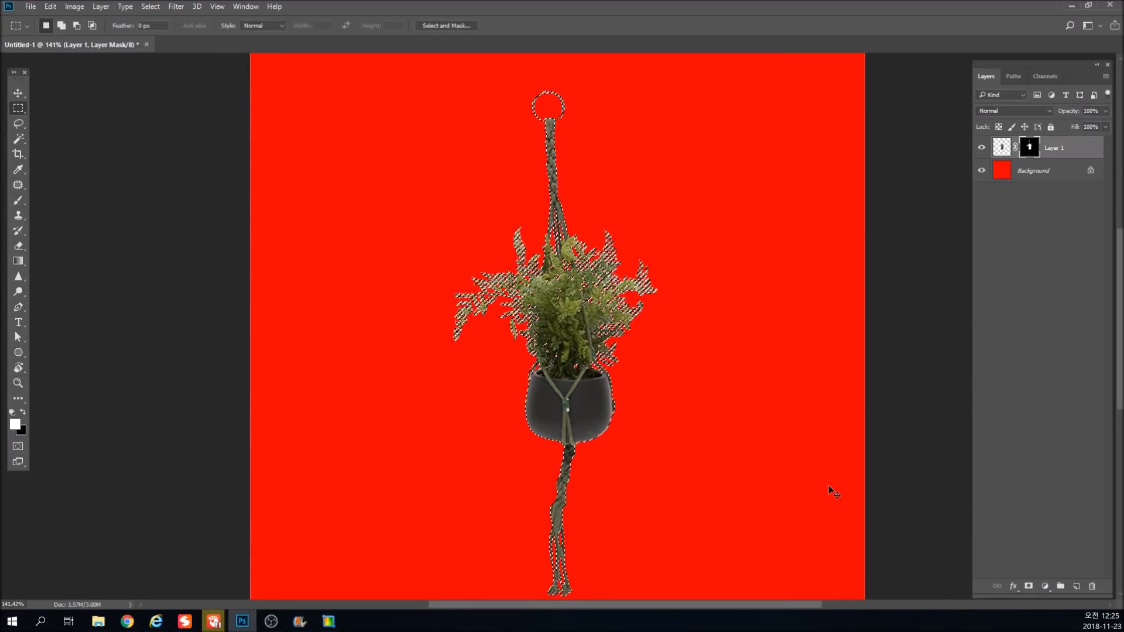
# Try inverting, clearing and restoring the plant selection while inspecting the foliage.
pyautogui.hotkey('ctrl', 'shift', 'i')
pyautogui.hotkey('ctrl', 'd')
pyautogui.moveTo(608, 247); pyautogui.dragTo(653, 326)
pyautogui.hotkey('ctrl', 'shift', 'd')
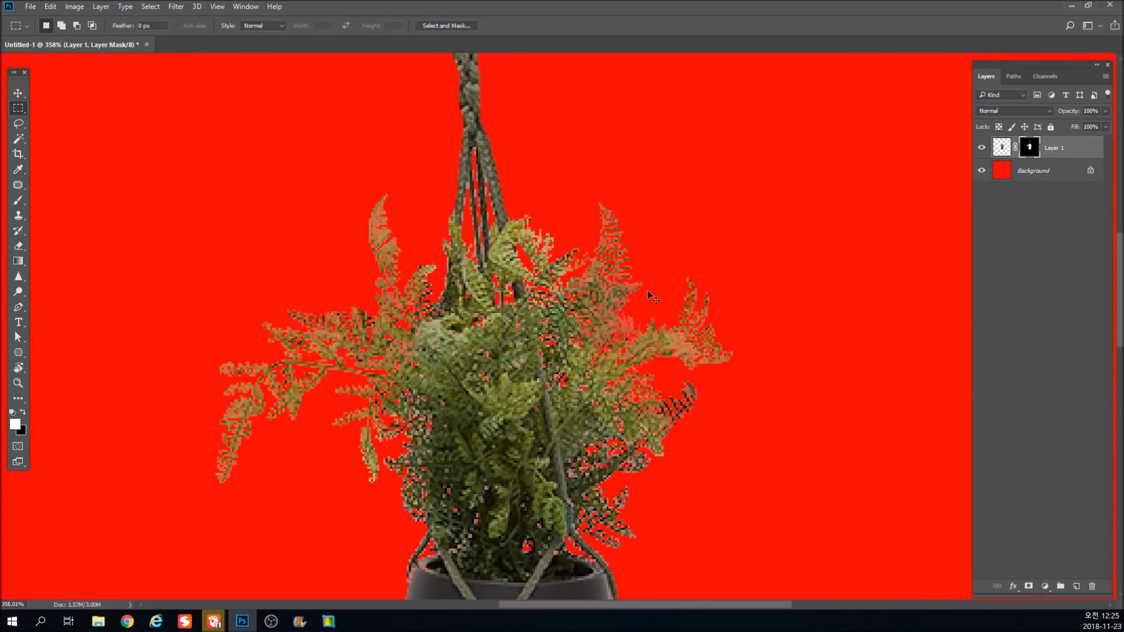
pyautogui.hotkey('ctrl', 'd')
pyautogui.hotkey('ctrl', 'shift', 'd')
pyautogui.scroll(5, 647, 284)
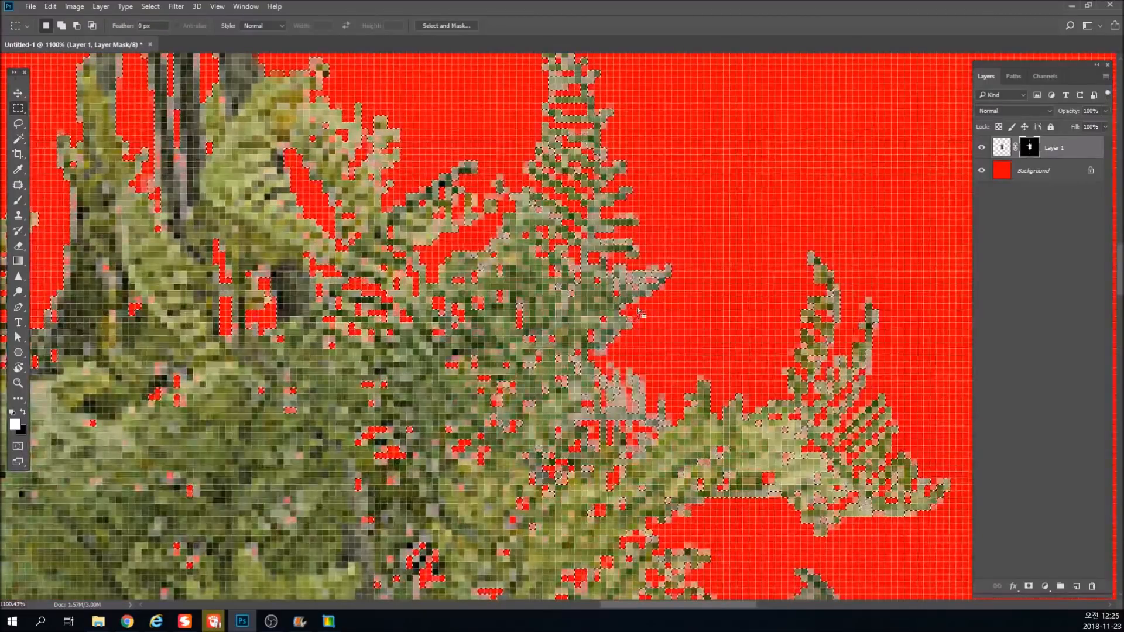
# Step back and forth through the last changes to compare the foliage edges against the red background.
pyautogui.hotkey('ctrl', 'alt', 'z')
pyautogui.hotkey('ctrl', 'alt', 'z')
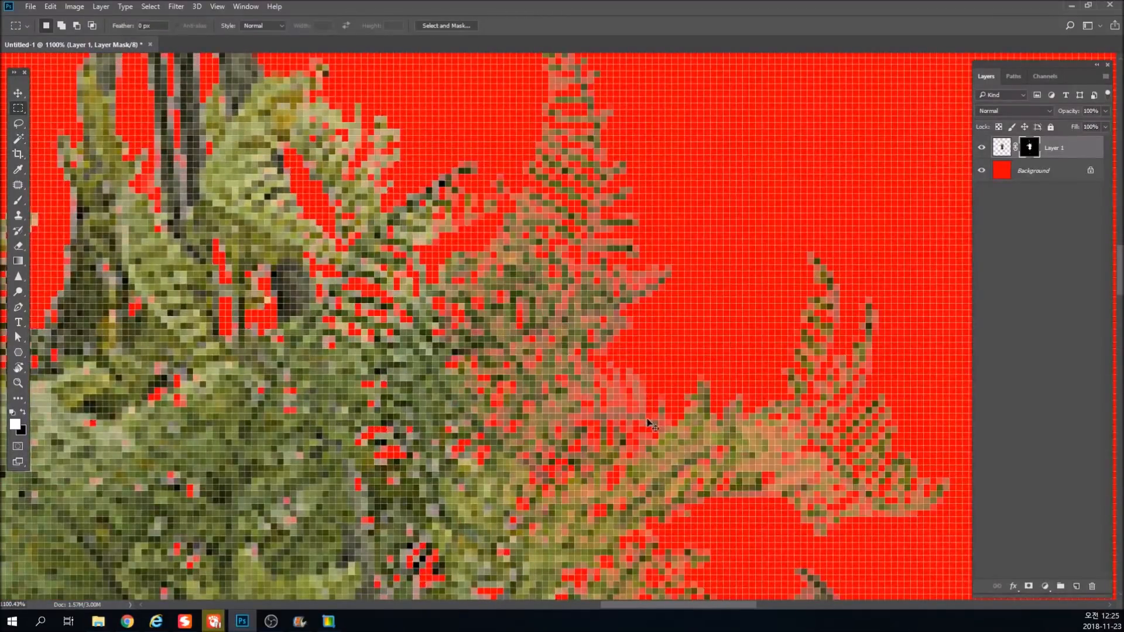
pyautogui.hotkey('ctrl', 'shift', 'z')
pyautogui.hotkey('ctrl', 'alt', 'z')
pyautogui.hotkey('ctrl', 'z')
pyautogui.hotkey('ctrl', 'z')
pyautogui.hotkey('ctrl', 'z')
pyautogui.hotkey('ctrl', 'z')
pyautogui.hotkey('ctrl', 'z')
pyautogui.hotkey('ctrl', 'z')
pyautogui.hotkey('ctrl', '1')
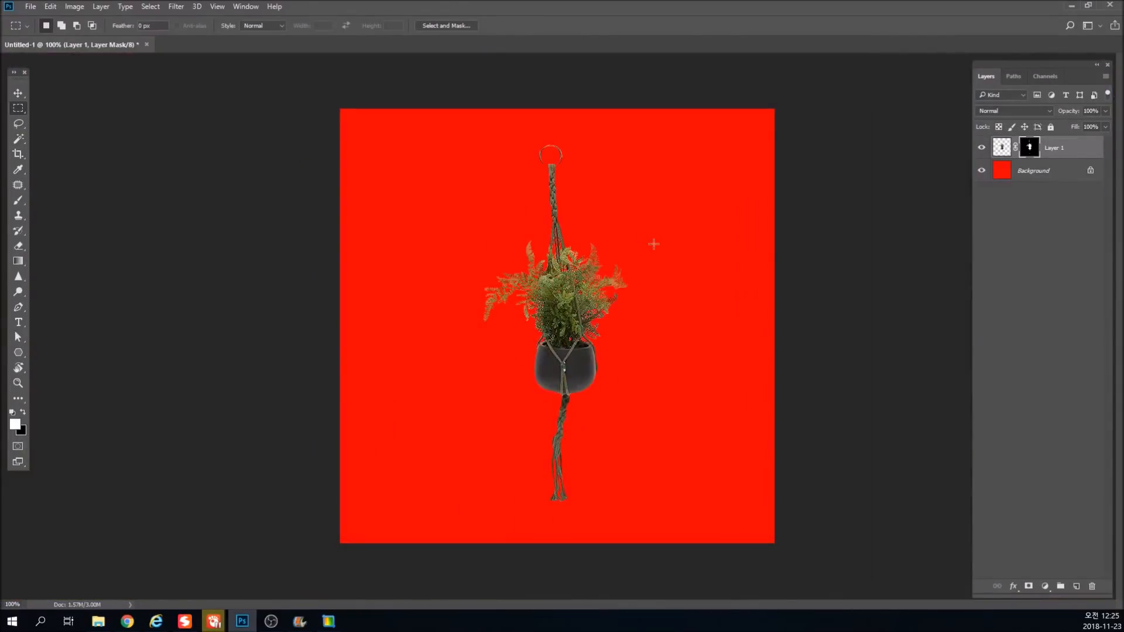
# Examine the fern tips up close against the red, and target Layer 1's image instead of its mask.
pyautogui.moveTo(547, 318); pyautogui.dragTo(585, 364)
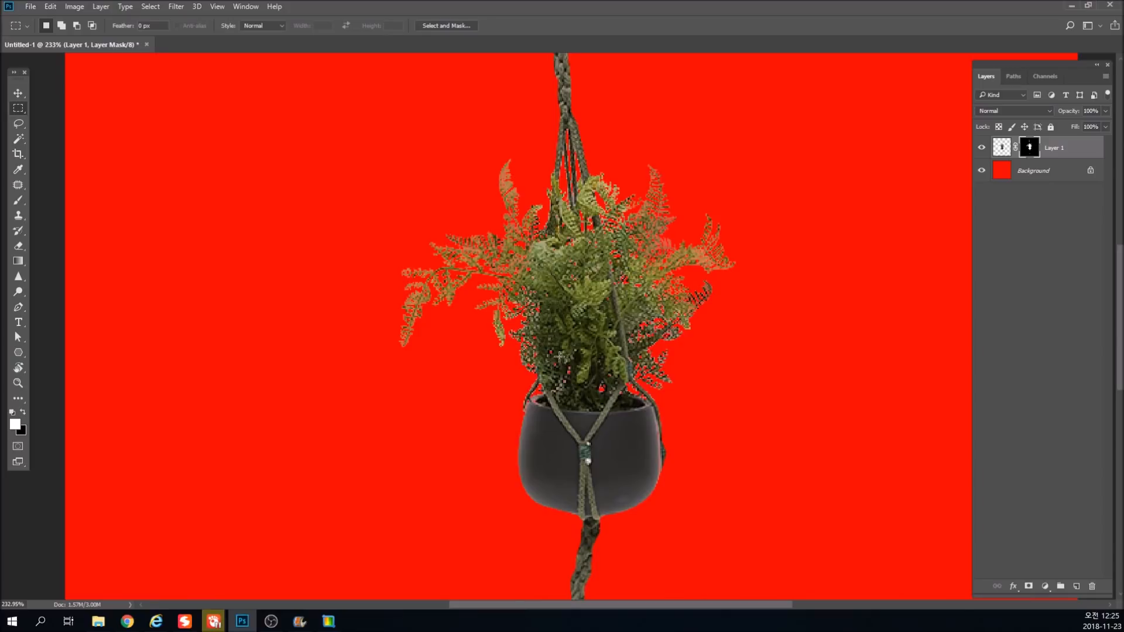
pyautogui.moveTo(499, 177); pyautogui.dragTo(515, 193)
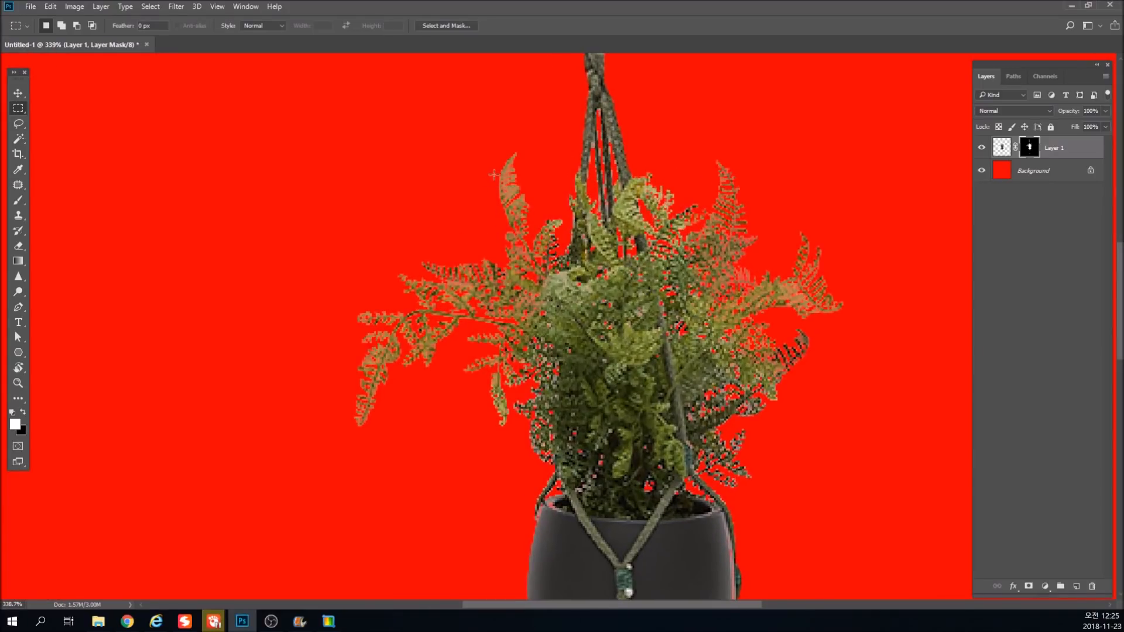
pyautogui.click(1001, 149)
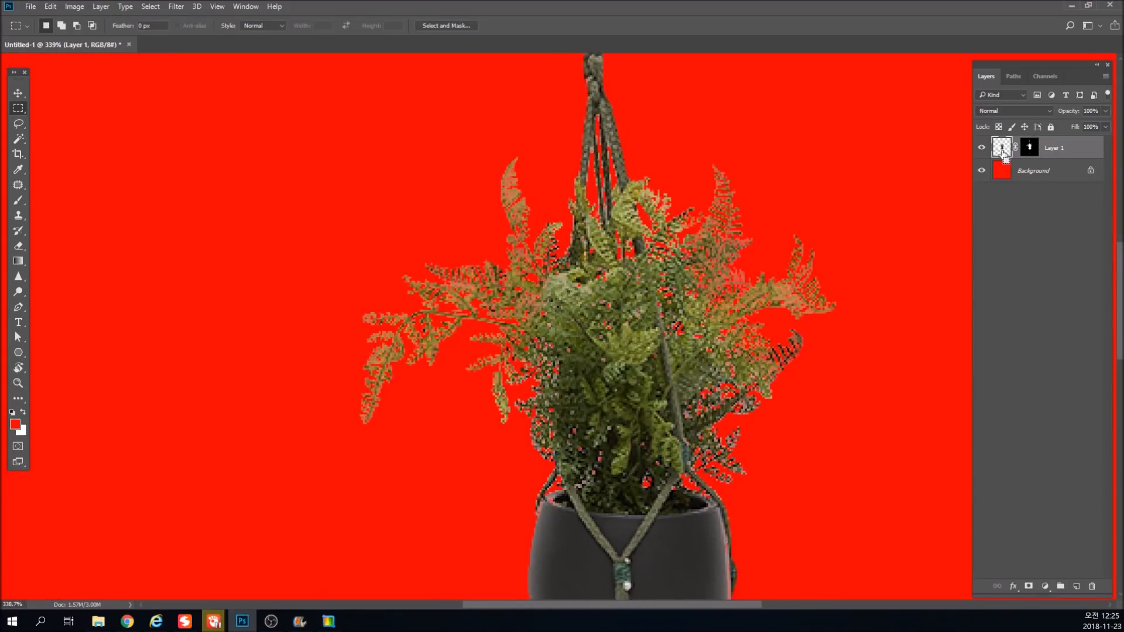
pyautogui.hotkey('ctrl', '1')
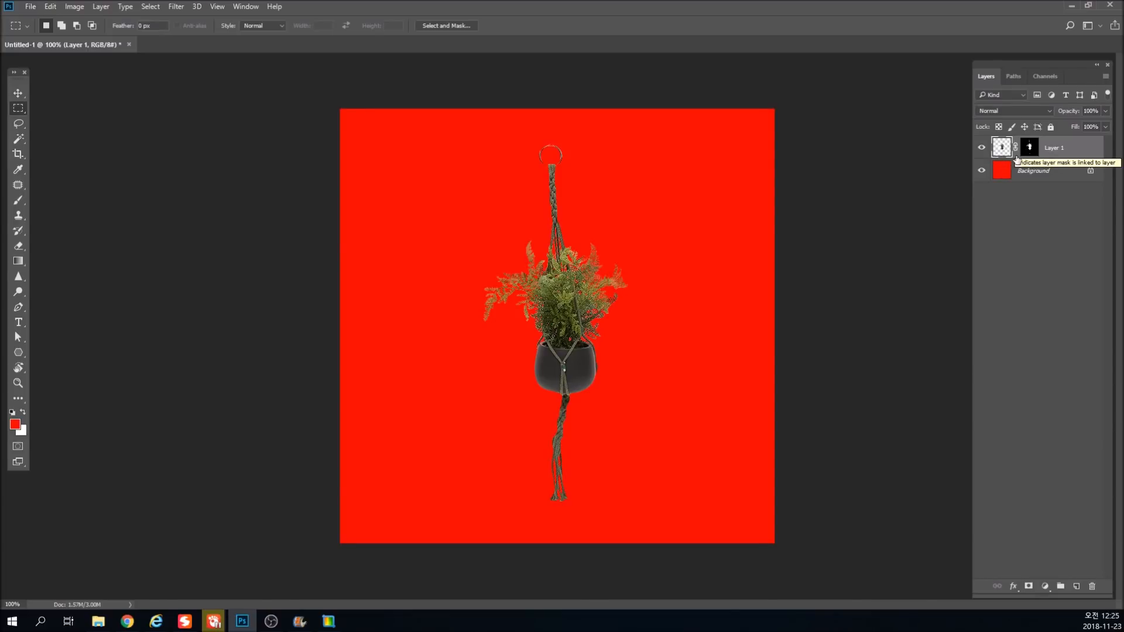
pyautogui.click(1006, 171)
pyautogui.click(1004, 149)
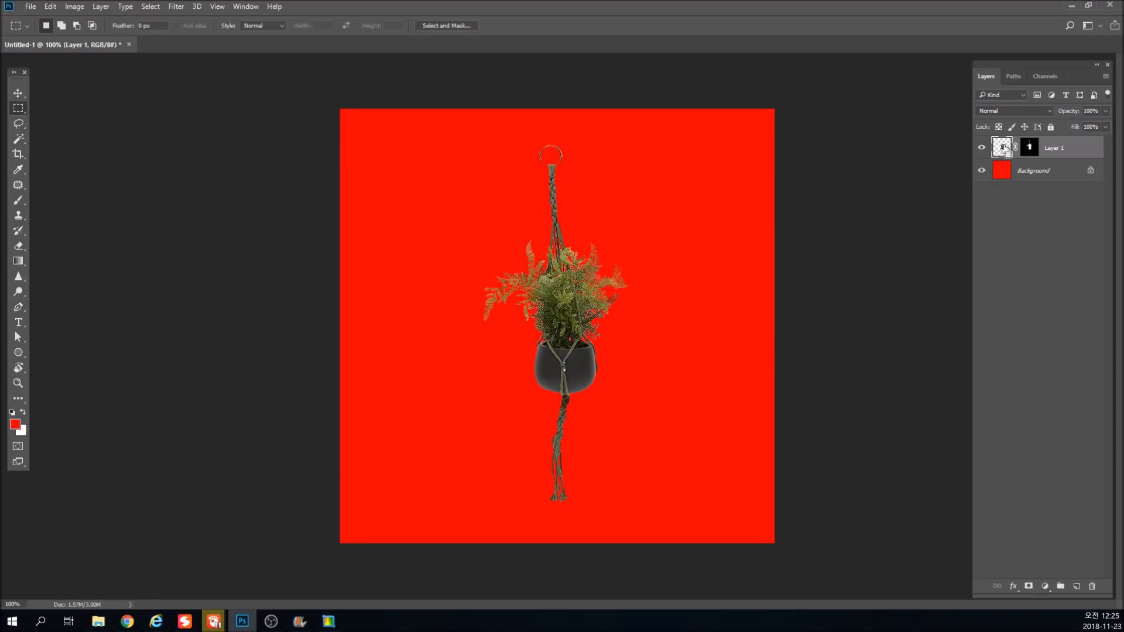
# Duplicate Layer 1 with its mask, undo a trial move of the copy, and select the original layer.
pyautogui.hotkey('ctrl', 'j')
pyautogui.press('v')
pyautogui.moveTo(550, 302)
pyautogui.mouseDown()
pyautogui.moveTo(590, 284)
pyautogui.moveTo(562, 297)
pyautogui.mouseUp()
pyautogui.hotkey('ctrl', 'z')
pyautogui.click(1005, 170)
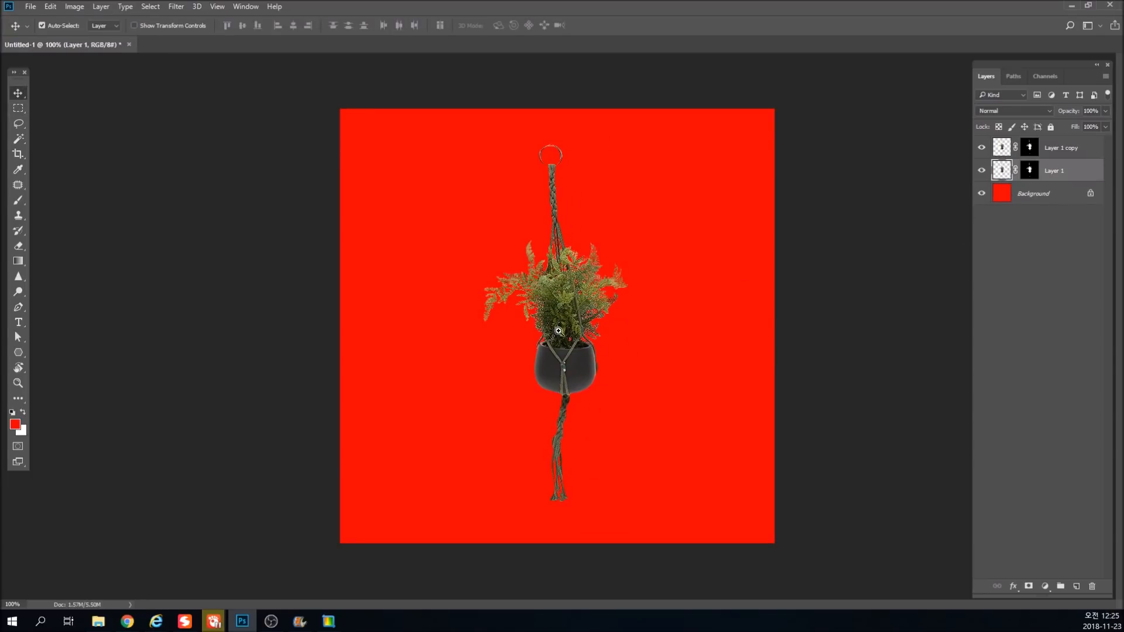
# Try filling Layer 1's opaque pixels with dark green #2a3113 sampled from the foliage, and undo the fill and the duplication.
pyautogui.scroll(2, 558, 327)
pyautogui.press('i')
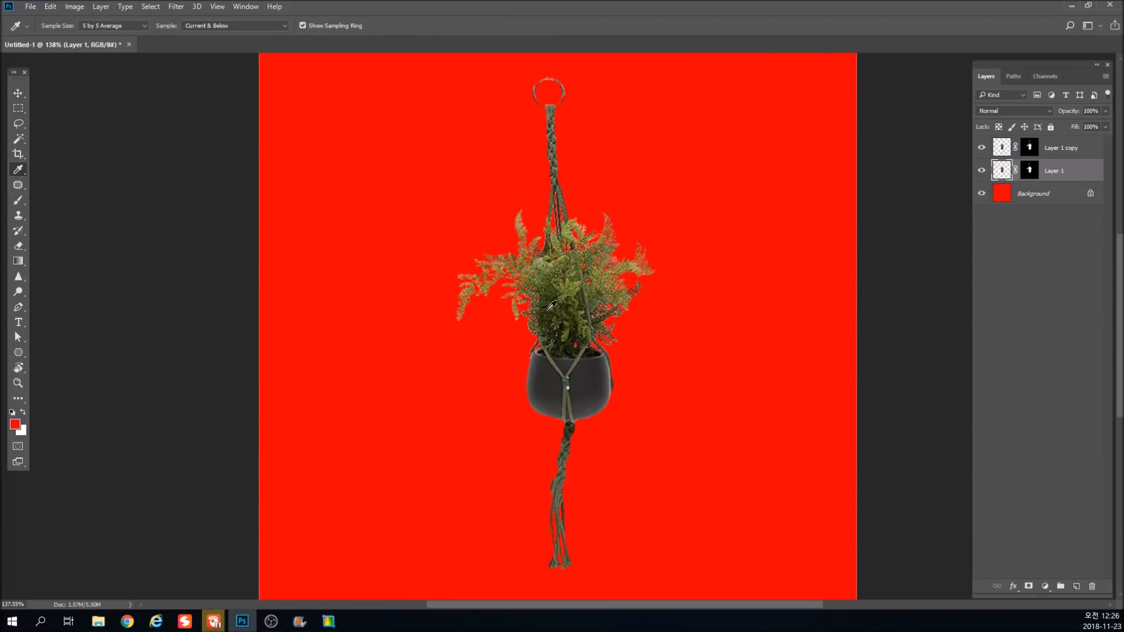
pyautogui.click(549, 306)
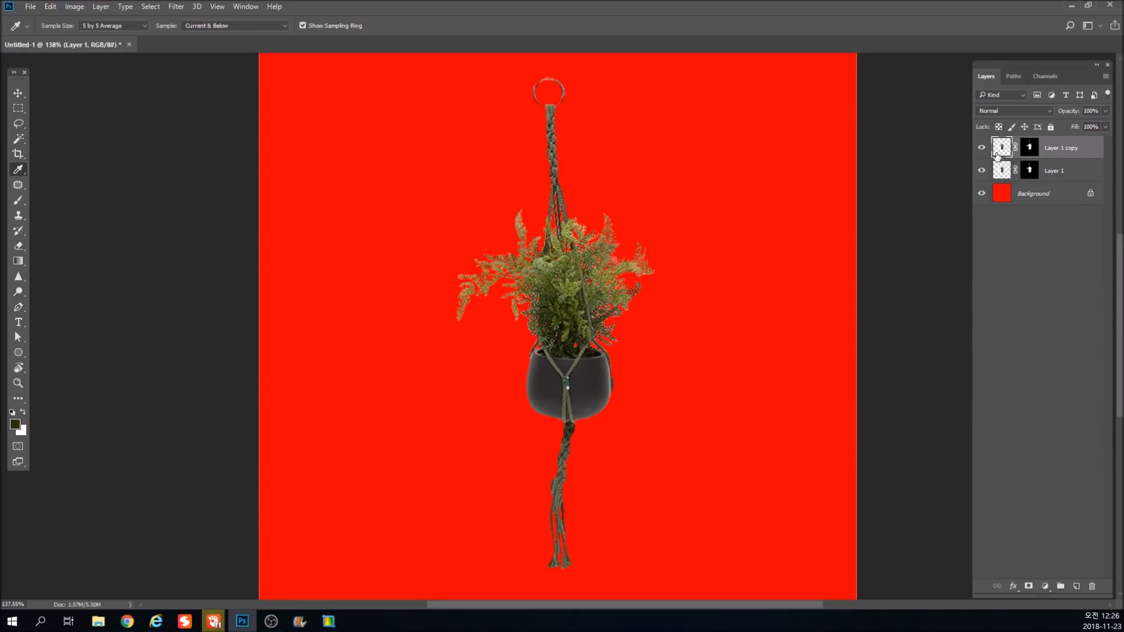
pyautogui.press('v')
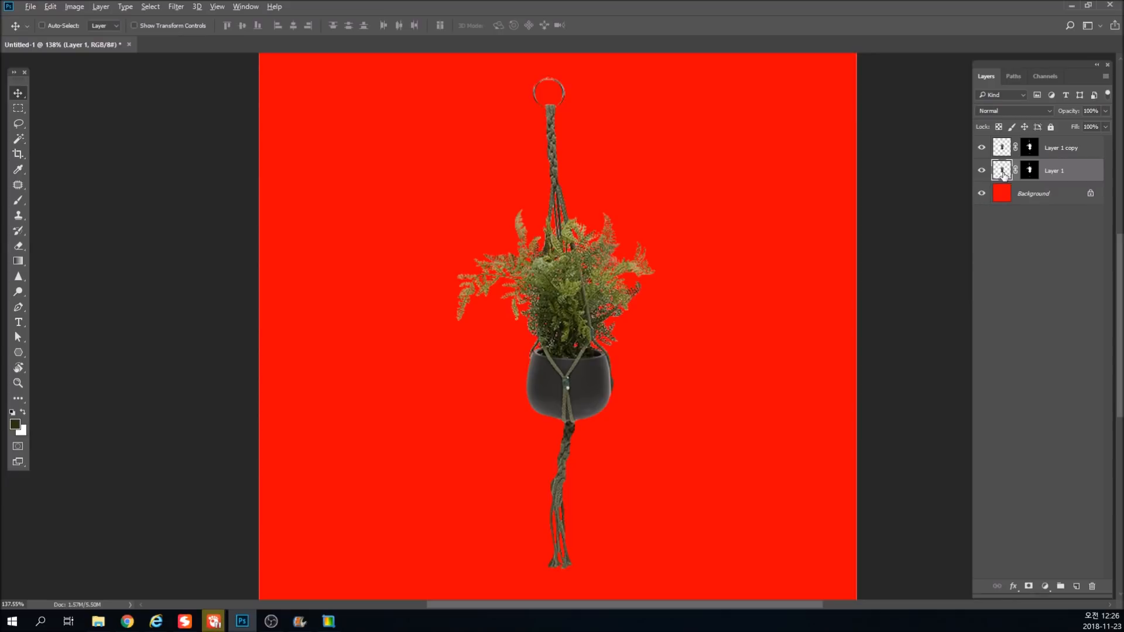
pyautogui.hotkey('alt', 'shift', 'Delete')
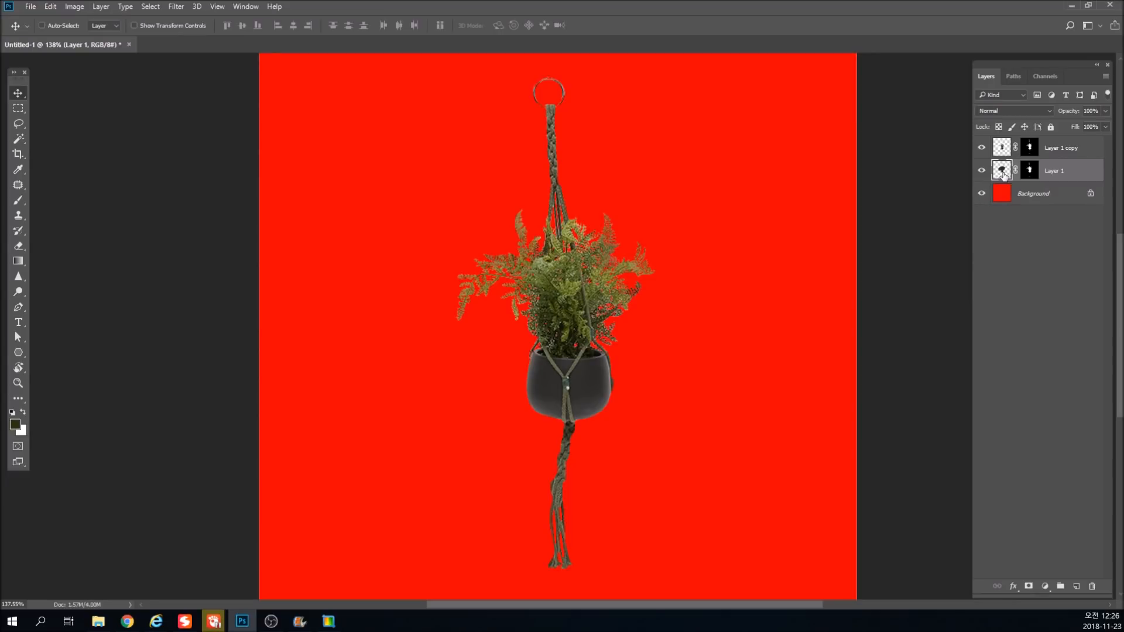
pyautogui.click(14, 424)
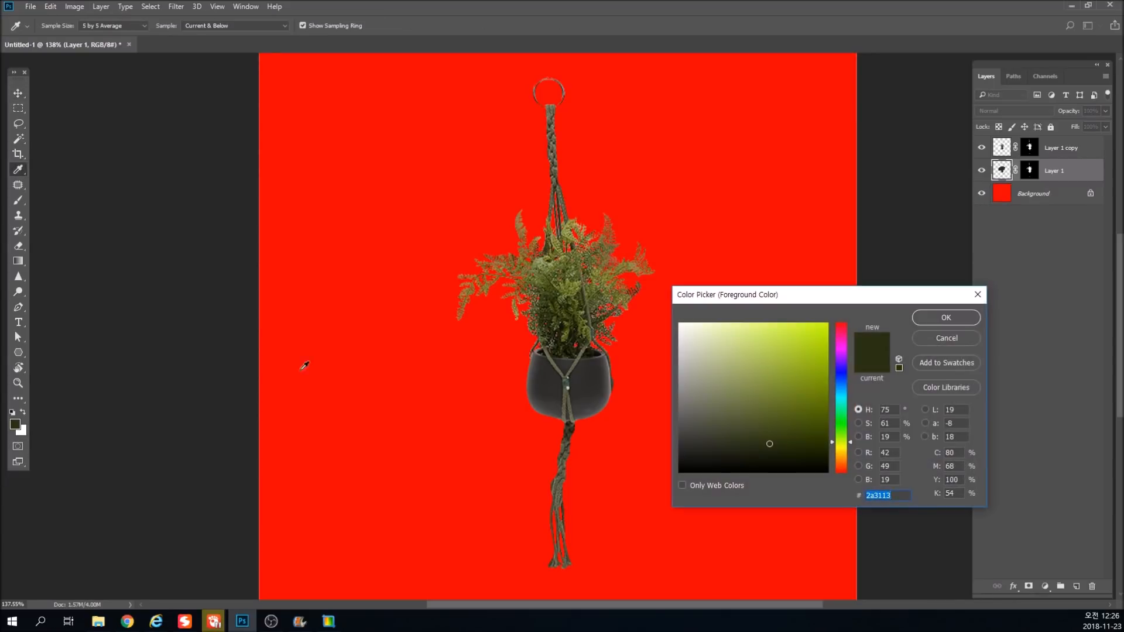
pyautogui.press('Escape')
pyautogui.hotkey('ctrl', 'alt', 'z')
pyautogui.hotkey('ctrl', 'alt', 'z')
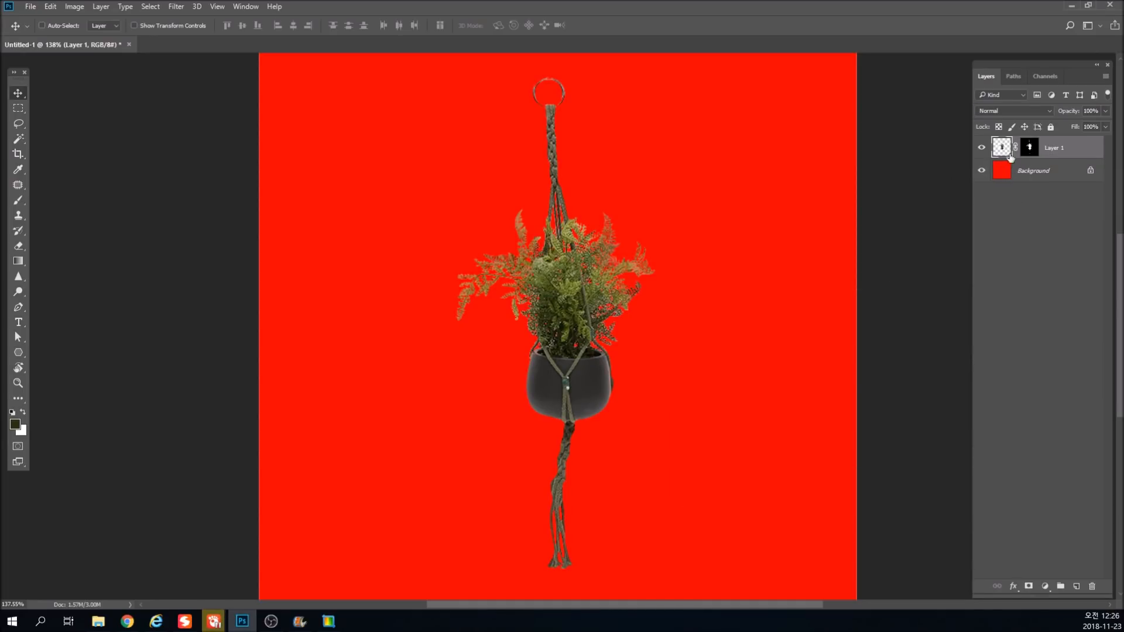
# Duplicate Layer 1 with its mask and select the original layer underneath, undoing a trial sideways move.
pyautogui.moveTo(594, 299)
pyautogui.mouseDown()
pyautogui.moveTo(595, 285)
pyautogui.moveTo(594, 299)
pyautogui.mouseUp()
pyautogui.hotkey('ctrl', 'j')
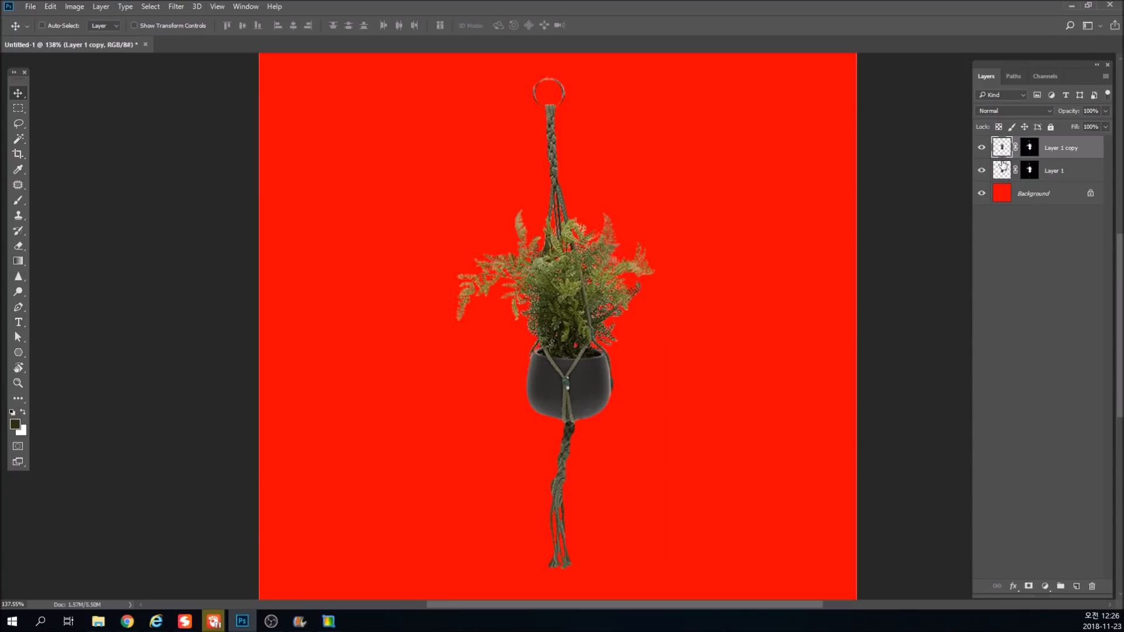
pyautogui.click(1001, 170)
pyautogui.moveTo(566, 309); pyautogui.dragTo(764, 308)
pyautogui.hotkey('ctrl', 'z')
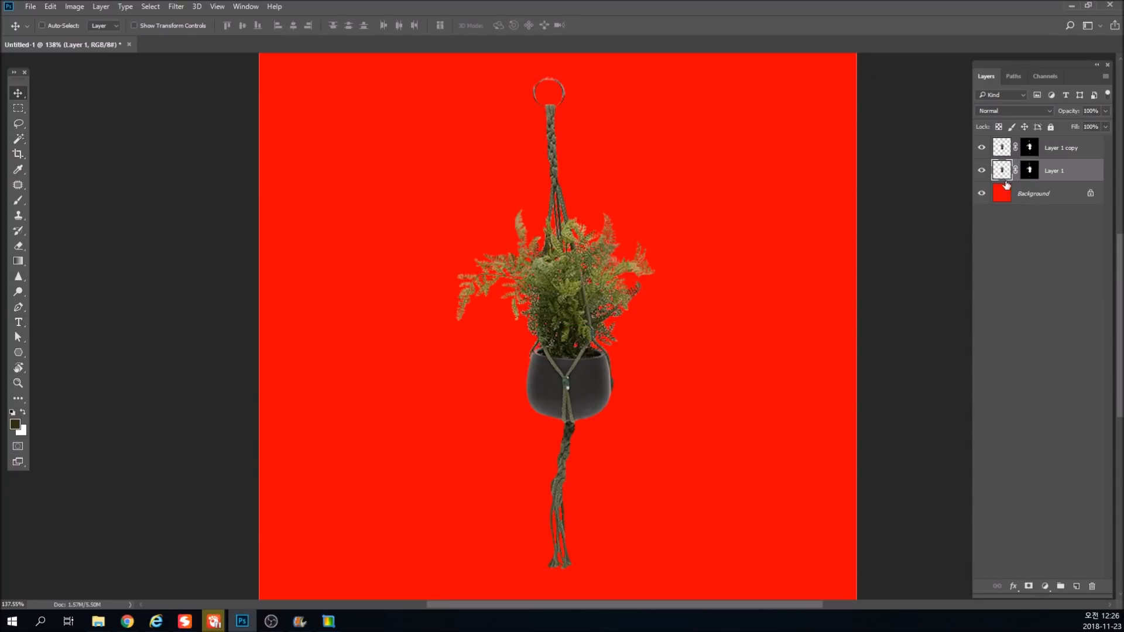
# Fill Layer 1's opaque pixels with a dark green sampled from the foliage, offset the silhouette to check it, and undo the offset.
pyautogui.press('i')
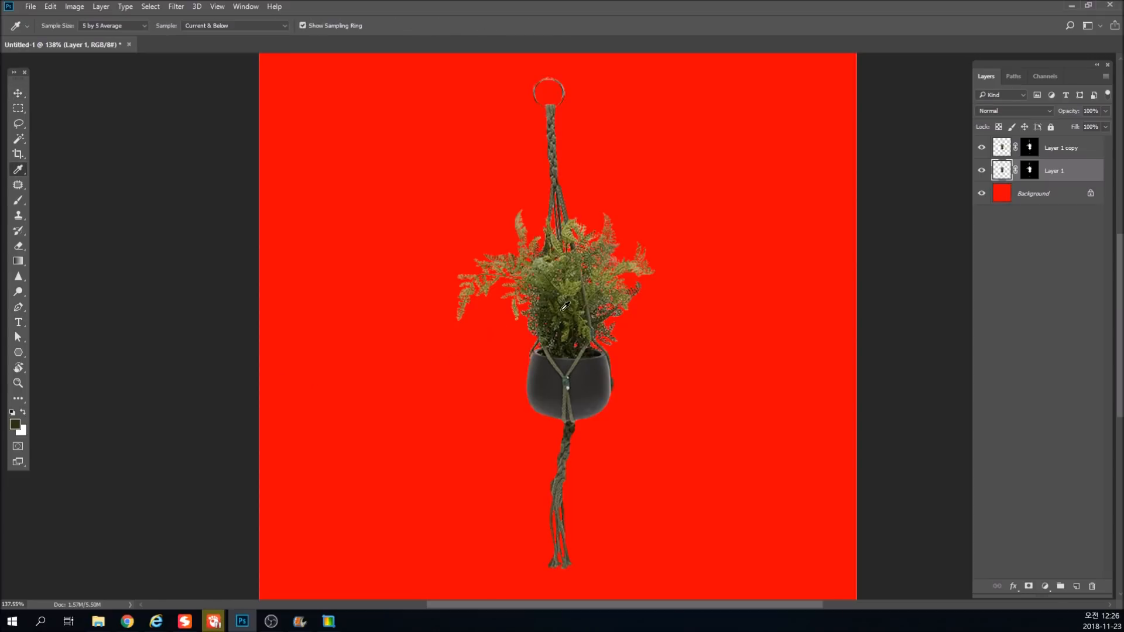
pyautogui.click(562, 324)
pyautogui.press('v')
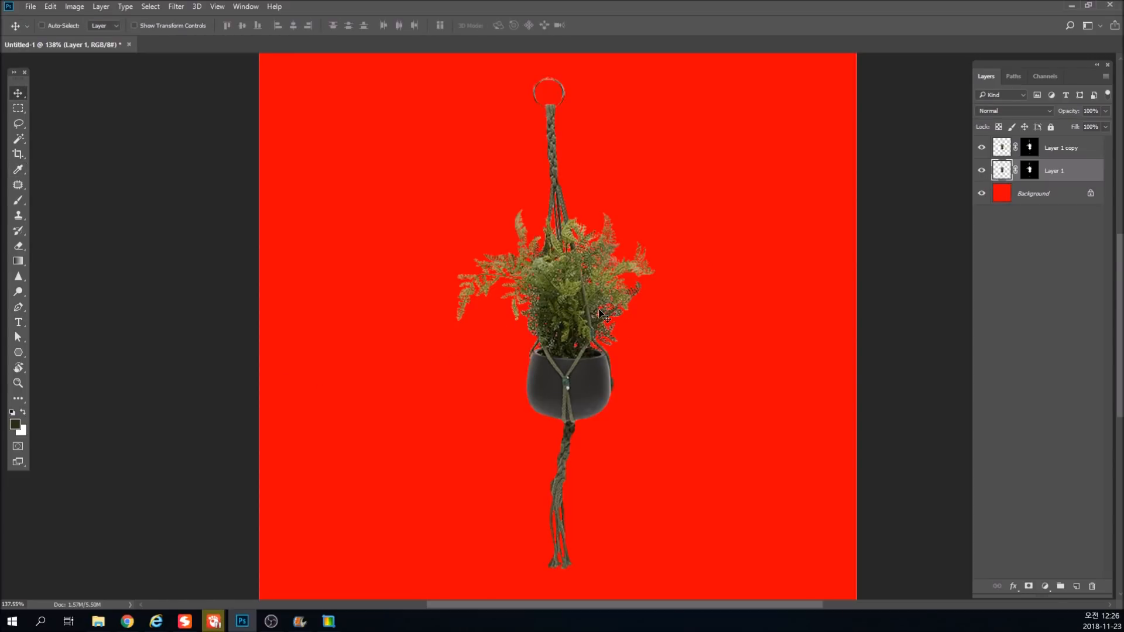
pyautogui.hotkey('alt', 'shift', 'BackSpace')
pyautogui.moveTo(600, 314); pyautogui.dragTo(732, 316)
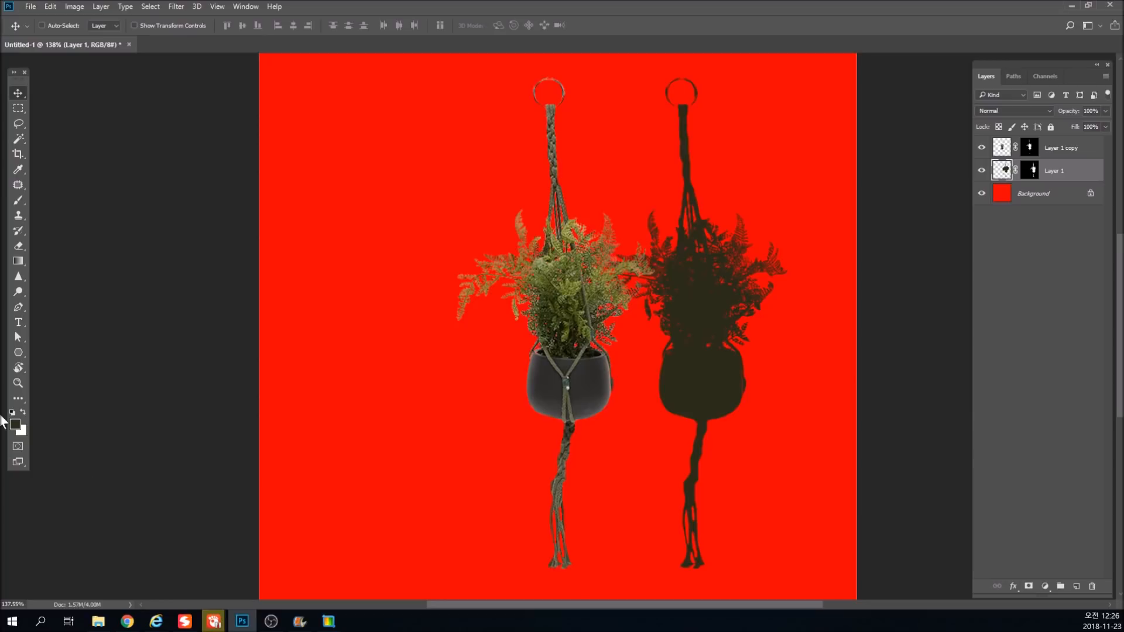
pyautogui.hotkey('ctrl', 'z')
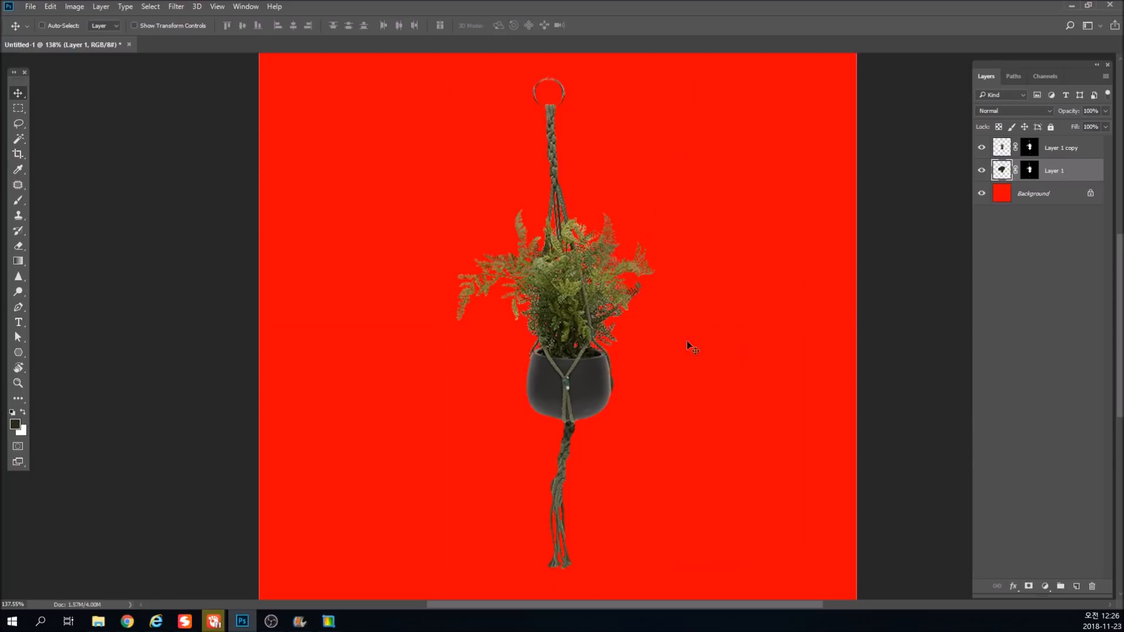
# Examine the upper-right fronds up close by marking them with a rectangular selection, and clear the selection.
pyautogui.scroll(2, 581, 240)
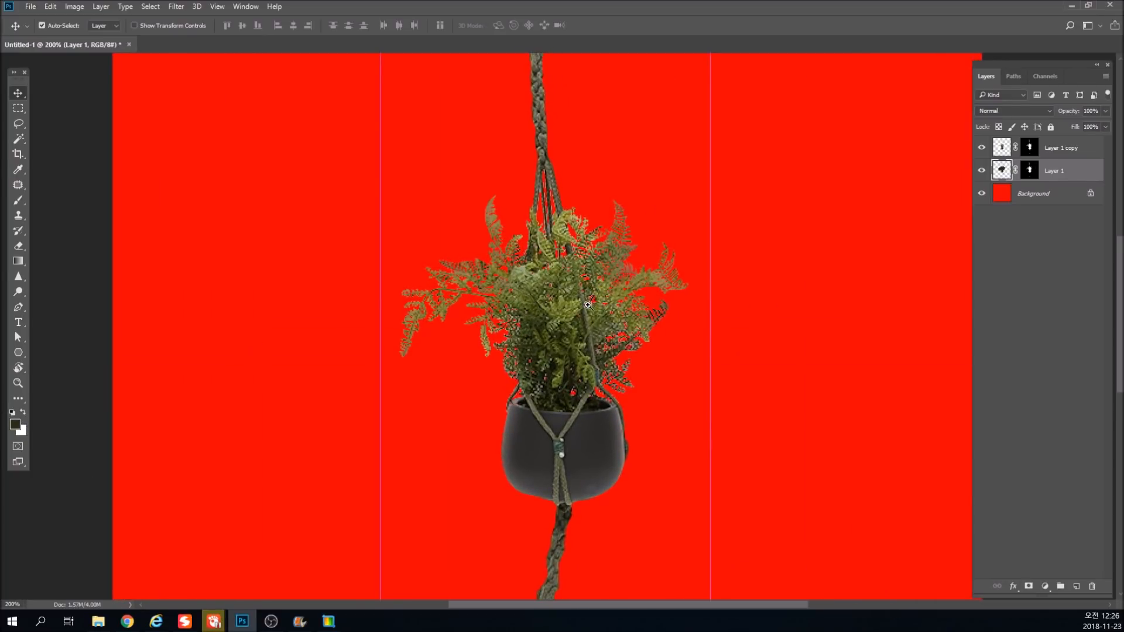
pyautogui.scroll(1, 588, 305)
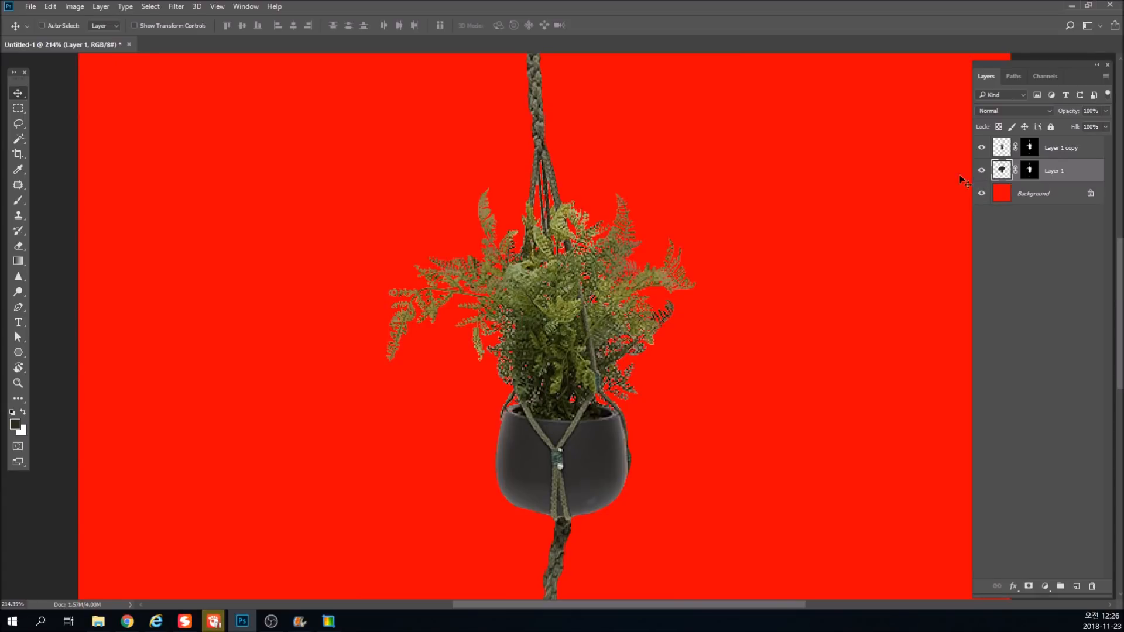
pyautogui.scroll(5, 667, 226)
pyautogui.press('m')
pyautogui.moveTo(471, 171); pyautogui.dragTo(759, 452)
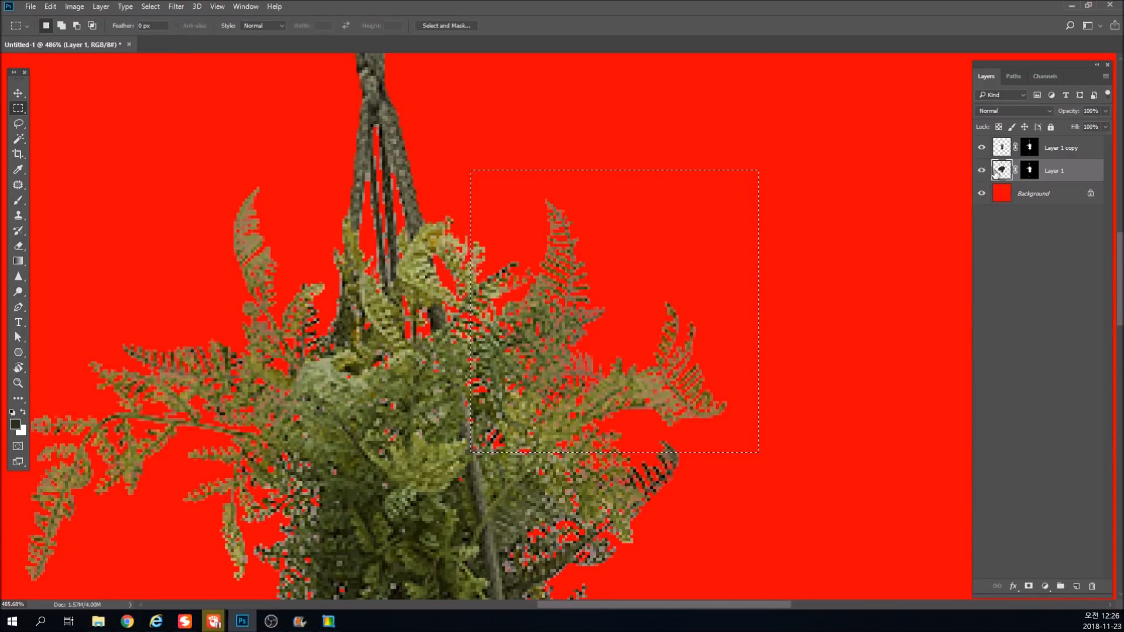
pyautogui.hotkey('ctrl', 'd')
# Adjust the dark green fill on Layer 1 with Hue/Saturation.
pyautogui.hotkey('ctrl', 'u')
pyautogui.moveTo(766, 407); pyautogui.dragTo(584, 424)
pyautogui.press('Return')
pyautogui.hotkey('ctrl', '1')
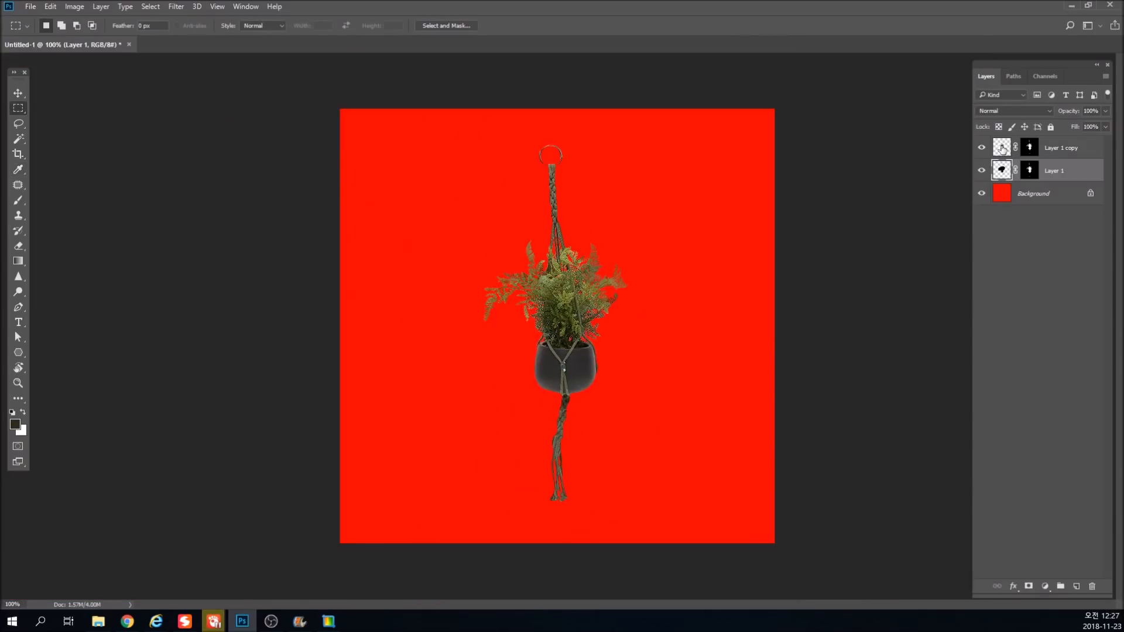
# Merge Layer 1 copy and Layer 1 into a single layer.
pyautogui.keyDown('shift'); pyautogui.click(1003, 150); pyautogui.keyUp('shift')
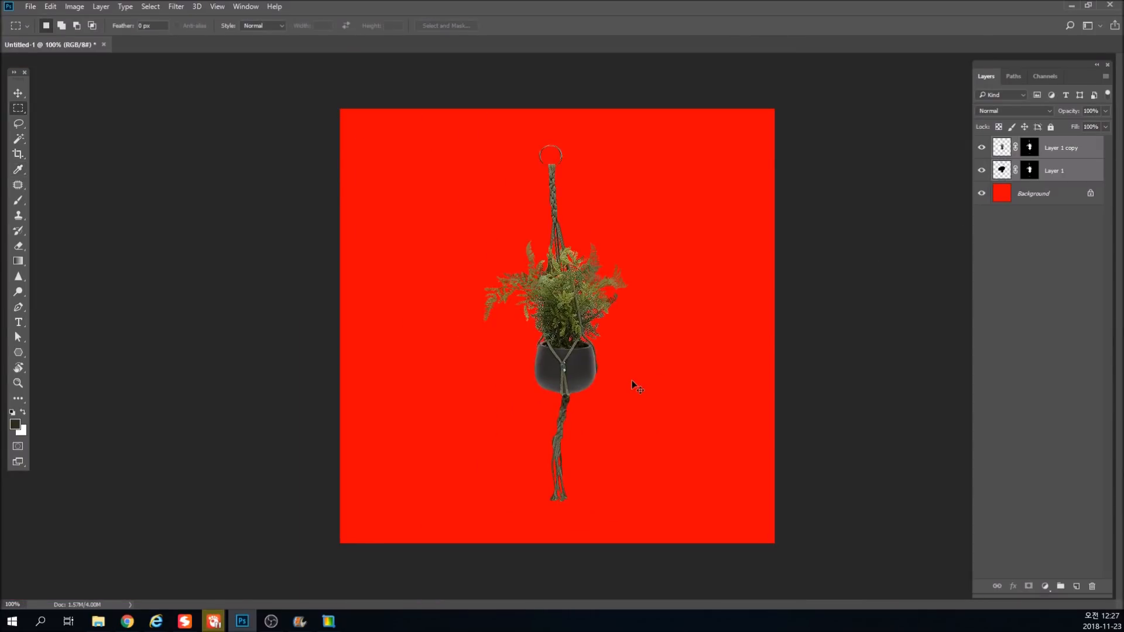
pyautogui.hotkey('ctrl', 'e')
pyautogui.scroll(5, 599, 369)
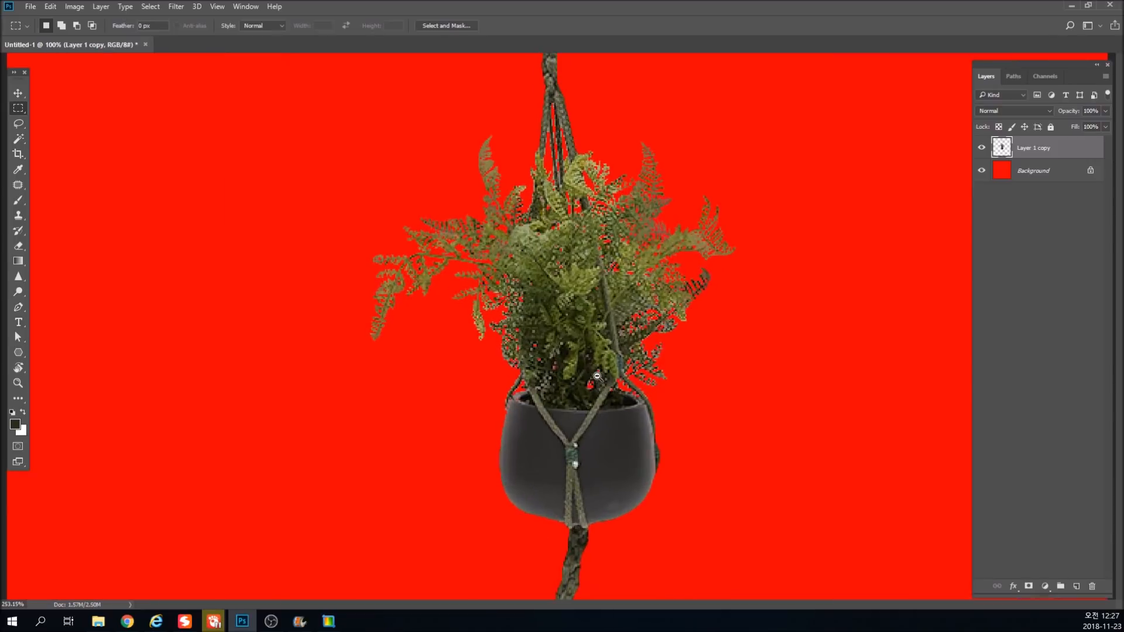
# Undo the merge of Layer 1 copy and Layer 1.
pyautogui.moveTo(597, 349); pyautogui.dragTo(598, 367)
pyautogui.scroll(-5, 632, 309)
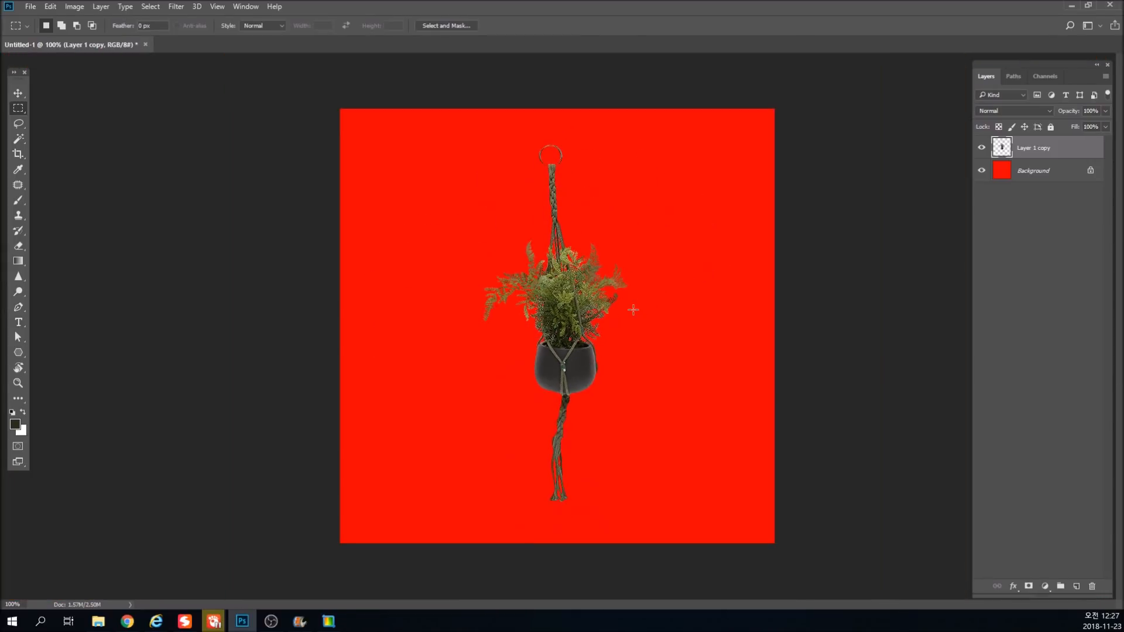
pyautogui.hotkey('ctrl', 'z')
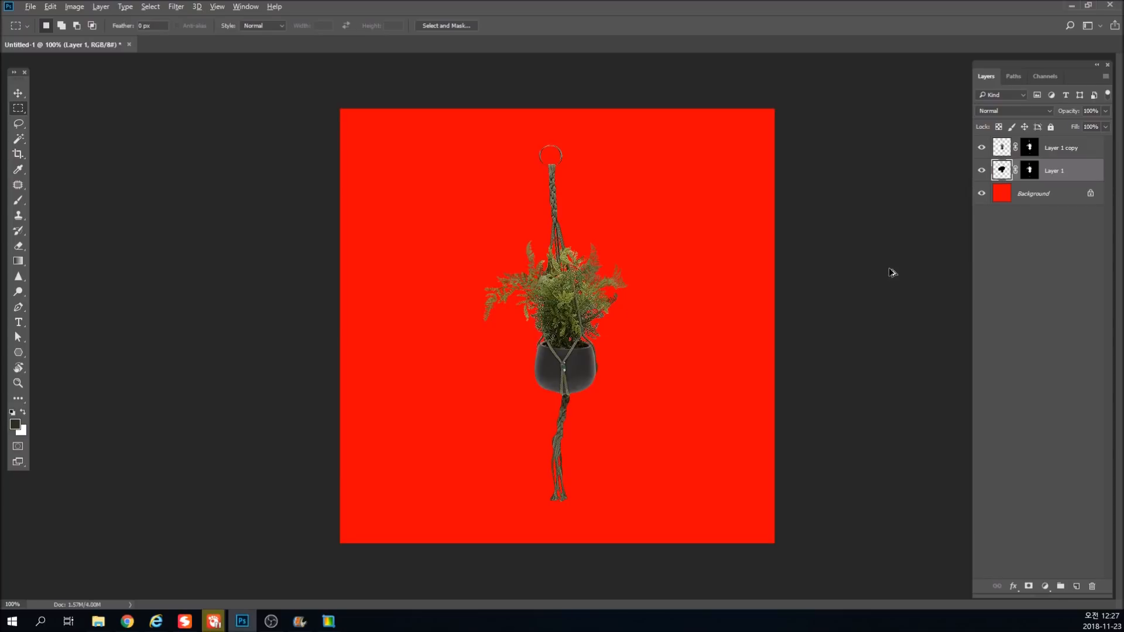
pyautogui.click(1002, 148)
pyautogui.click(1000, 171)
pyautogui.hotkey('ctrl', 'e')
pyautogui.press('v')
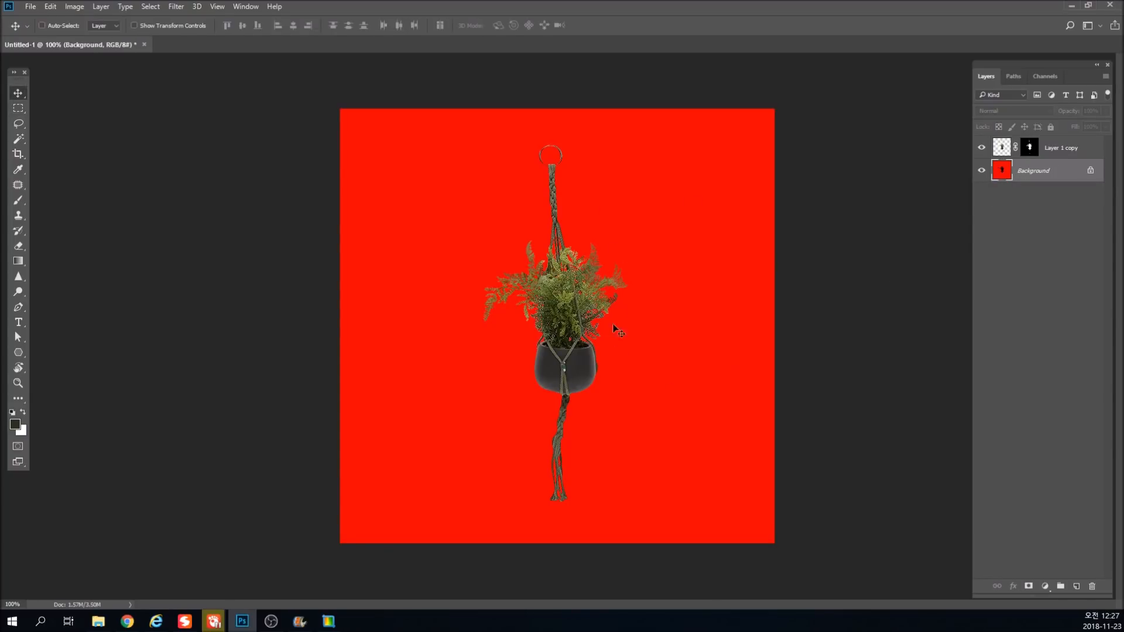
pyautogui.hotkey('ctrl', 'z')
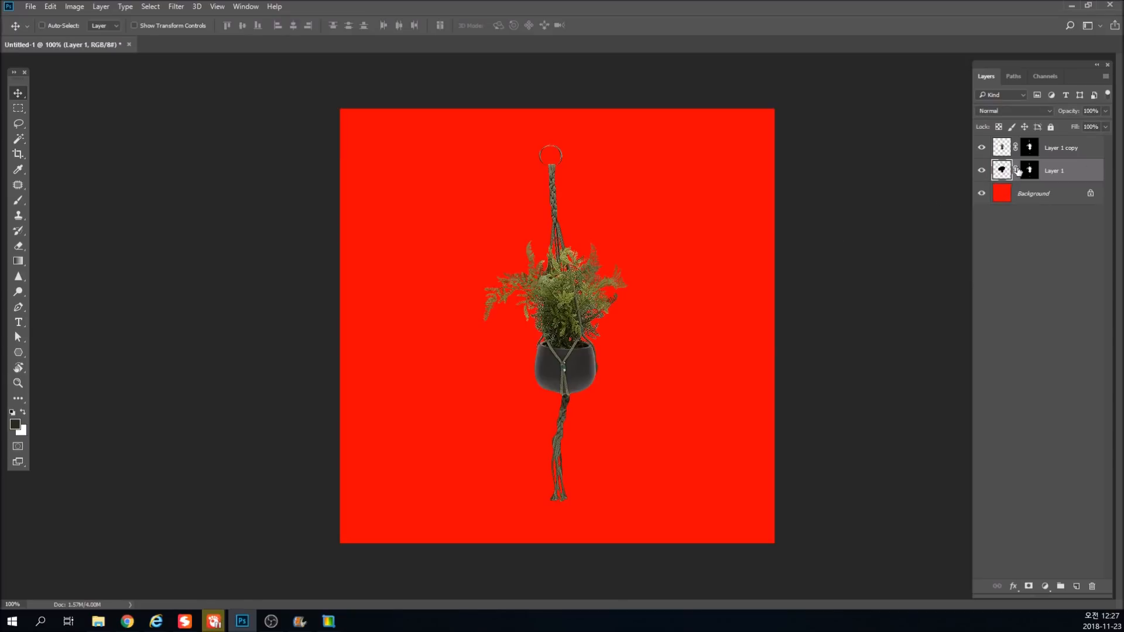
# Merge Layer 1 copy down into Layer 1, and toggle the merged plant layer's visibility to check it.
pyautogui.keyDown('shift'); pyautogui.click(1005, 151); pyautogui.keyUp('shift')
pyautogui.hotkey('ctrl', 'e')
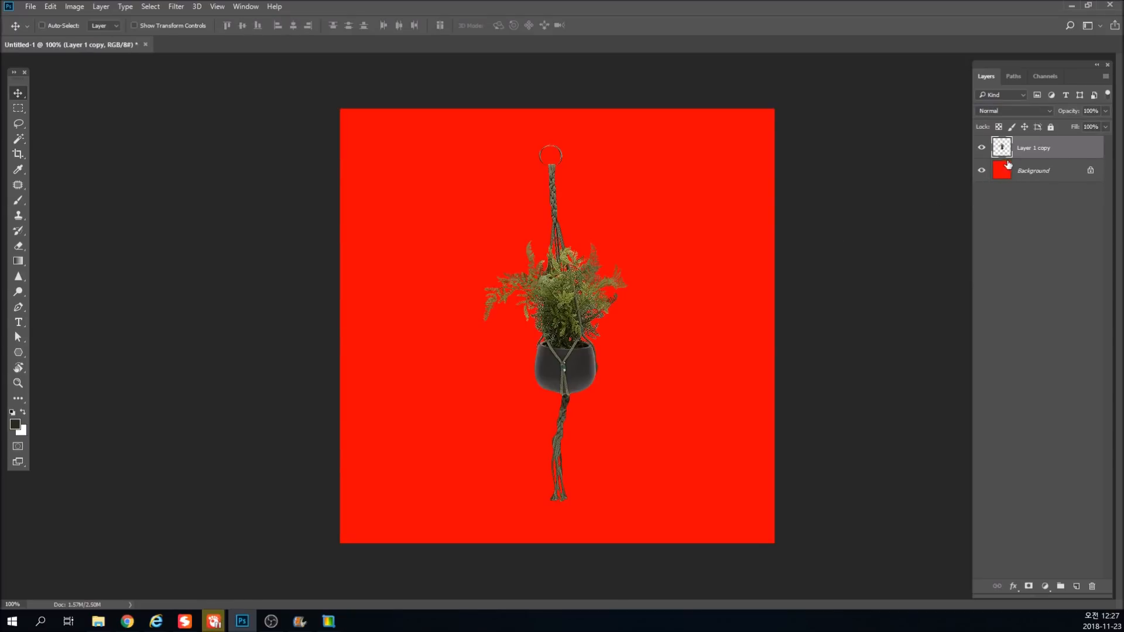
pyautogui.click(982, 149)
pyautogui.click(982, 148)
# Fill the Background layer with white, then test shifting the plant layer slightly and undo the shift.
pyautogui.click(1000, 170)
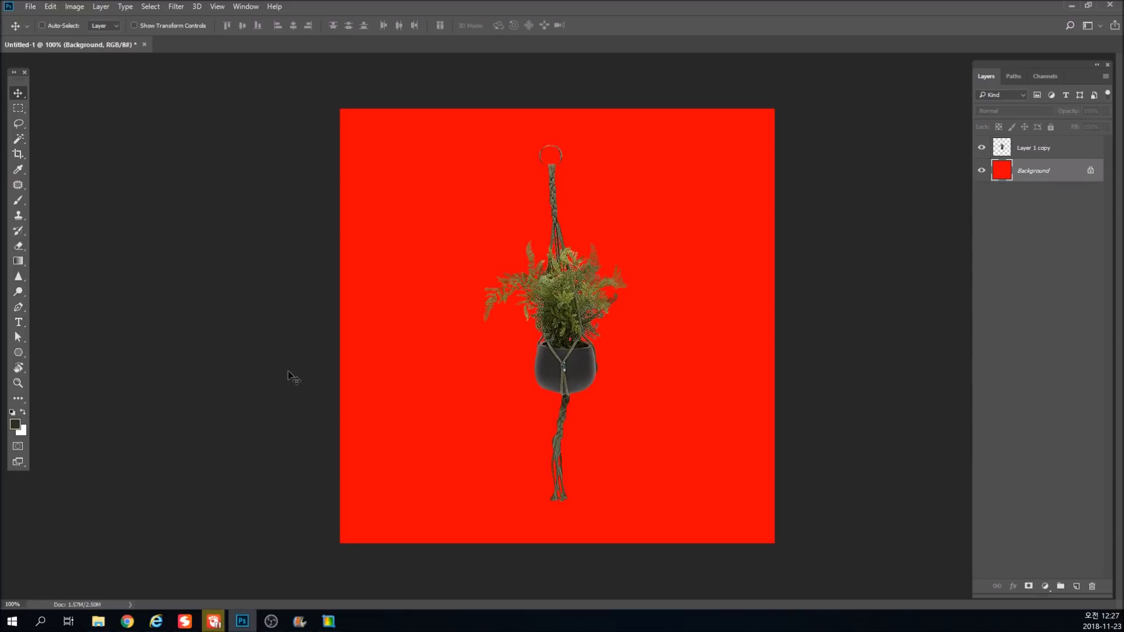
pyautogui.hotkey('ctrl', 'BackSpace')
pyautogui.moveTo(555, 299)
pyautogui.mouseDown()
pyautogui.moveTo(598, 291)
pyautogui.moveTo(549, 314)
pyautogui.mouseUp()
pyautogui.hotkey('ctrl', 'z')
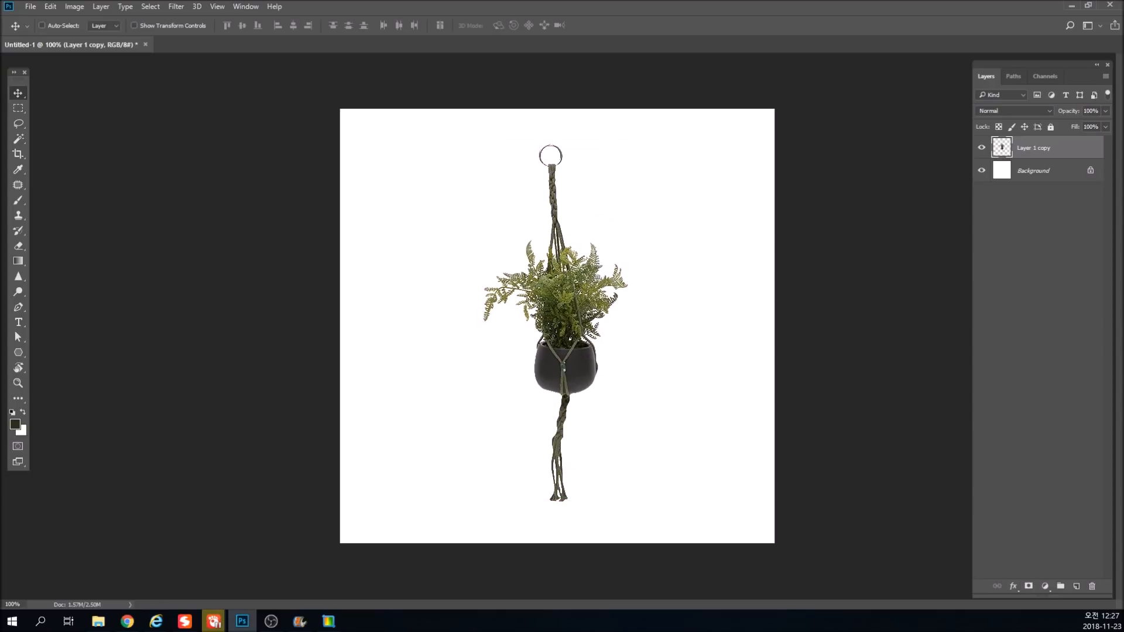
# Copy the photo of the rattan chair and hanging plants from Chrome and paste it into a new document.
pyautogui.hotkey('alt', 'Tab')
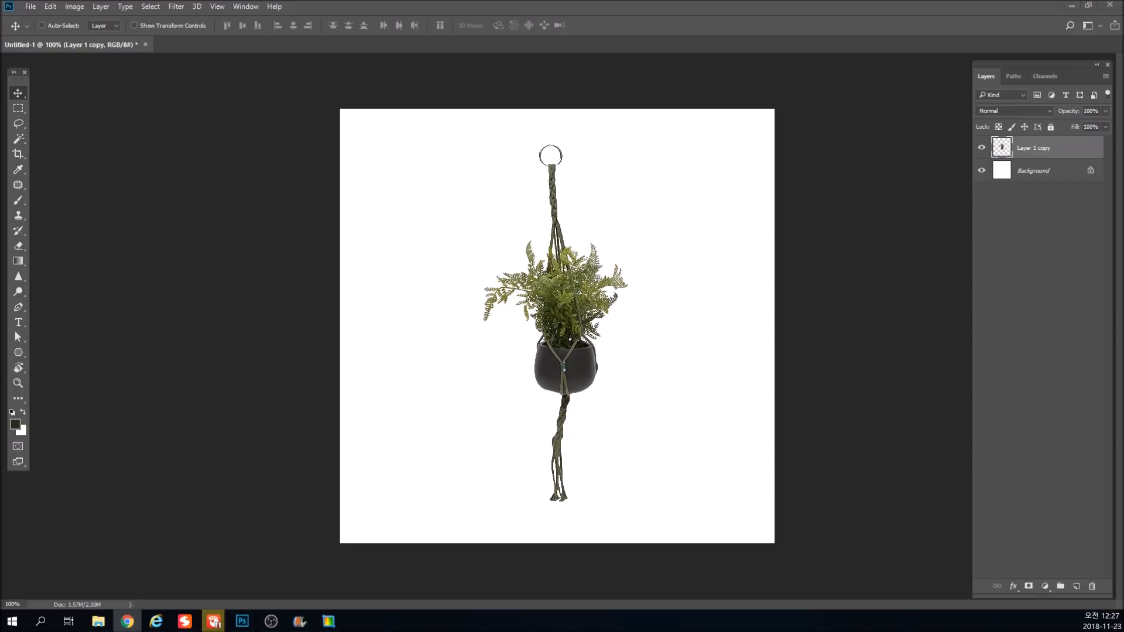
pyautogui.hotkey('ctrl', 'shift', 'c')
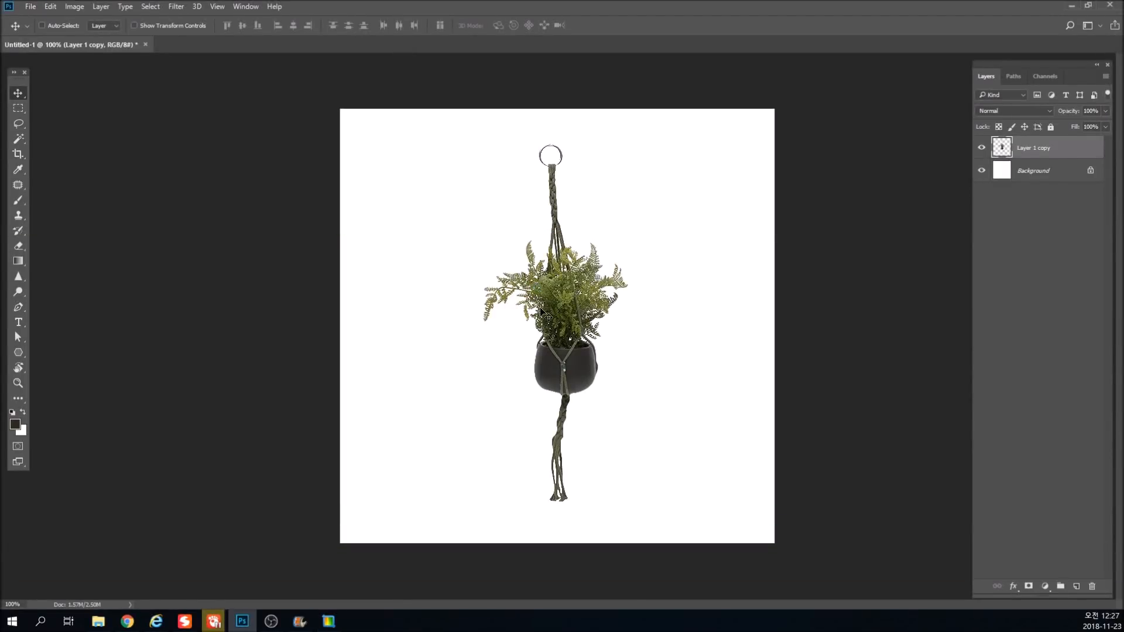
pyautogui.click(37, 7)
pyautogui.click(44, 19)
pyautogui.press('Return')
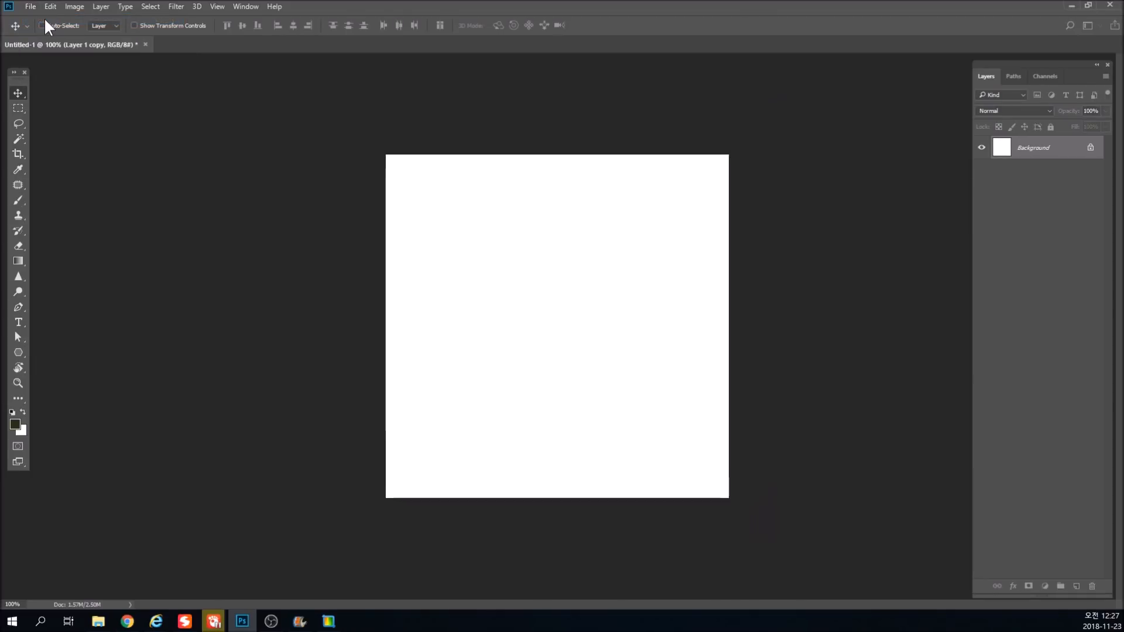
pyautogui.hotkey('ctrl', 'v')
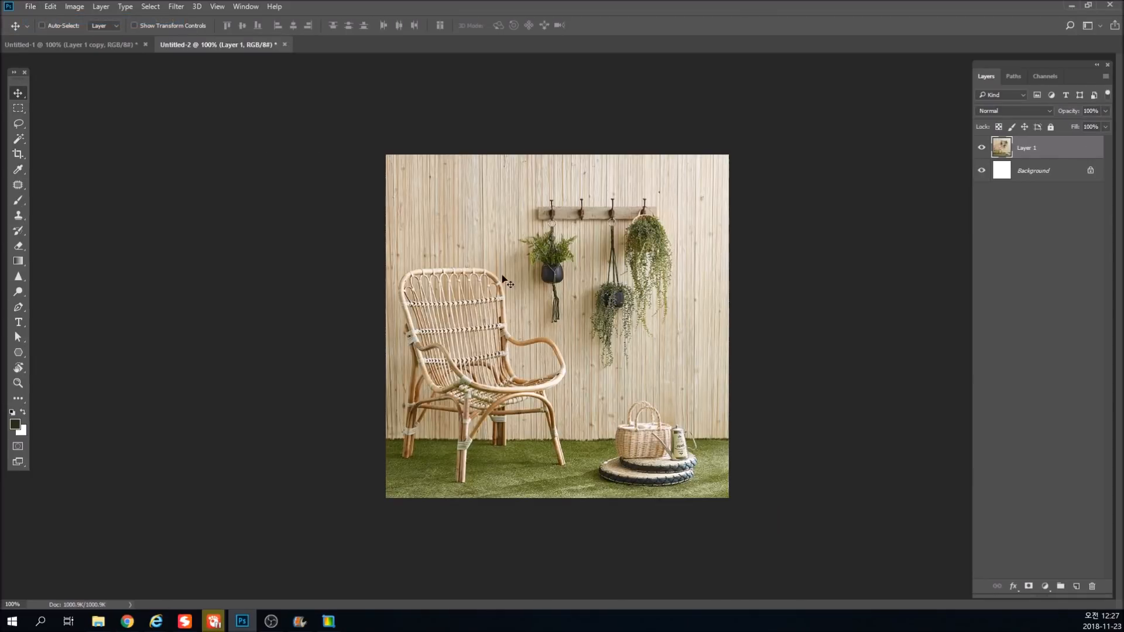
# Float the room photo's window, copy the plant cutout into it as a new layer, and dock the document again.
pyautogui.moveTo(219, 46); pyautogui.dragTo(526, 148)
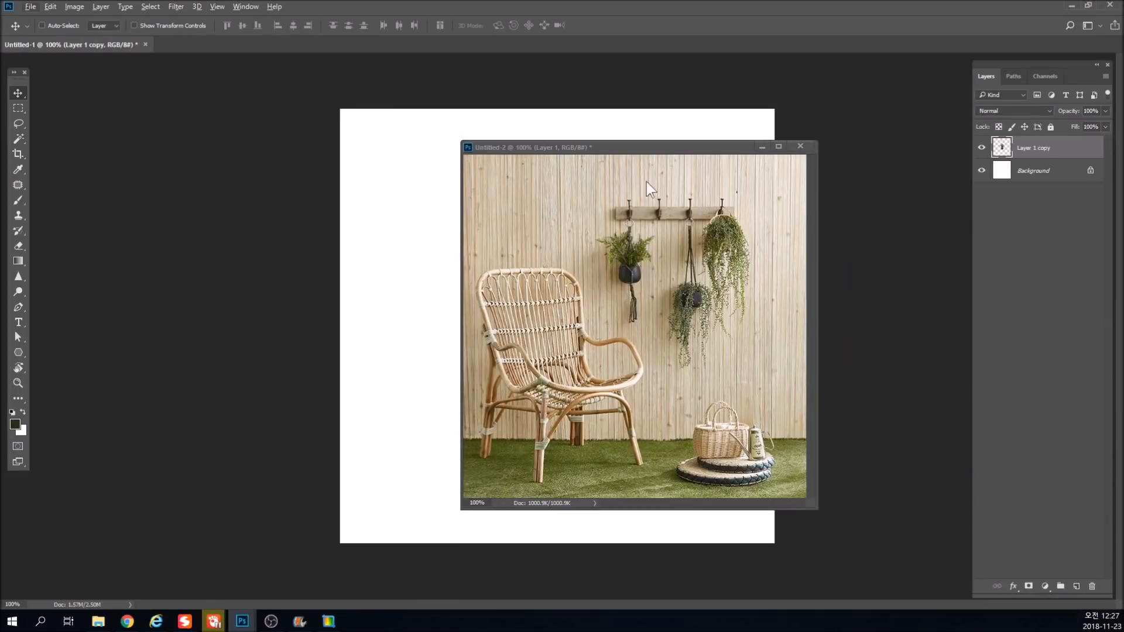
pyautogui.moveTo(447, 235); pyautogui.dragTo(563, 506)
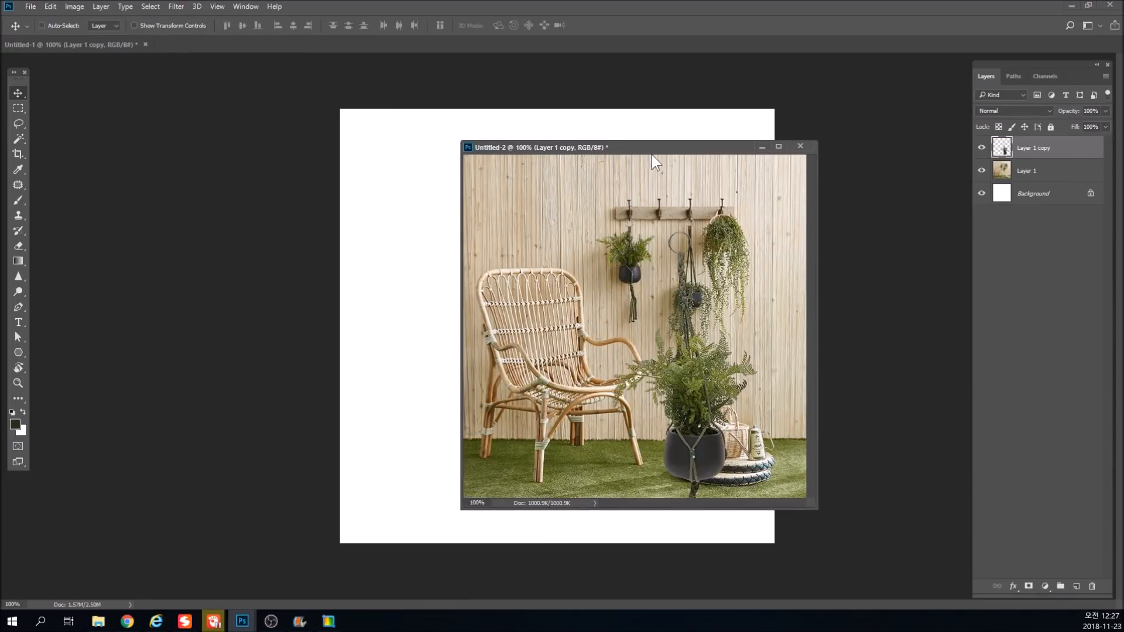
pyautogui.moveTo(663, 150); pyautogui.dragTo(568, 46)
# Scale the plant cutout down and place it on the wall at the photo's right edge, beside the hook rack.
pyautogui.hotkey('ctrl', 't')
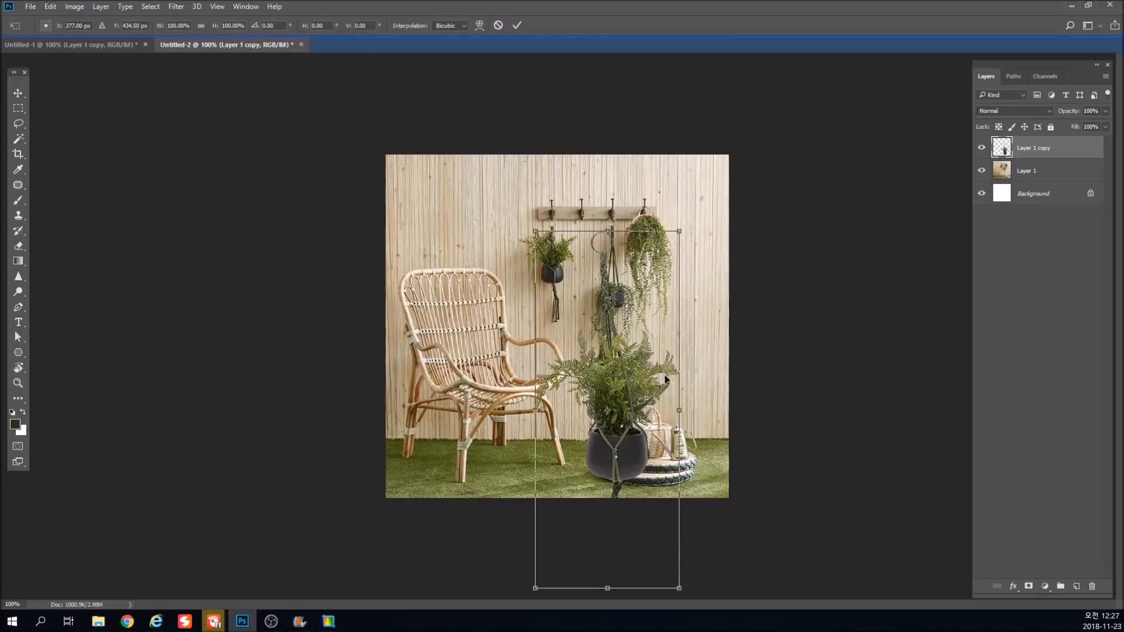
pyautogui.moveTo(679, 253); pyautogui.dragTo(639, 319)
pyautogui.moveTo(621, 402); pyautogui.dragTo(717, 283)
pyautogui.press('Return')
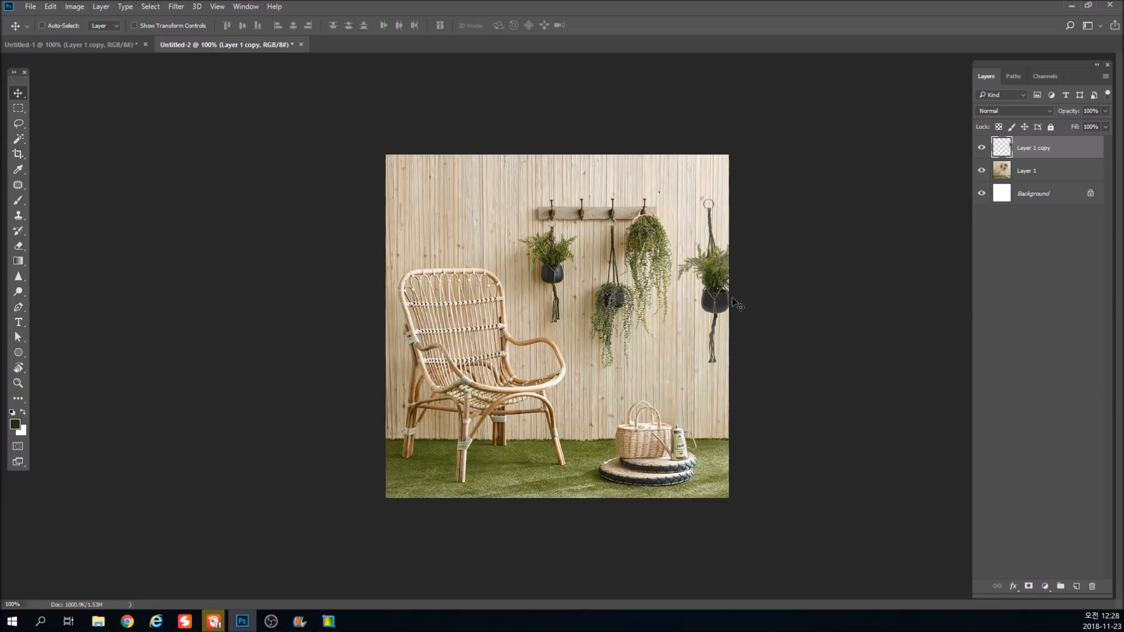
# Duplicate the plant layer and apply a Gaussian Blur with a 2.5-pixel radius to the lower one, Layer 1 copy.
pyautogui.press('ctrl')
pyautogui.hotkey('ctrl', 'j')
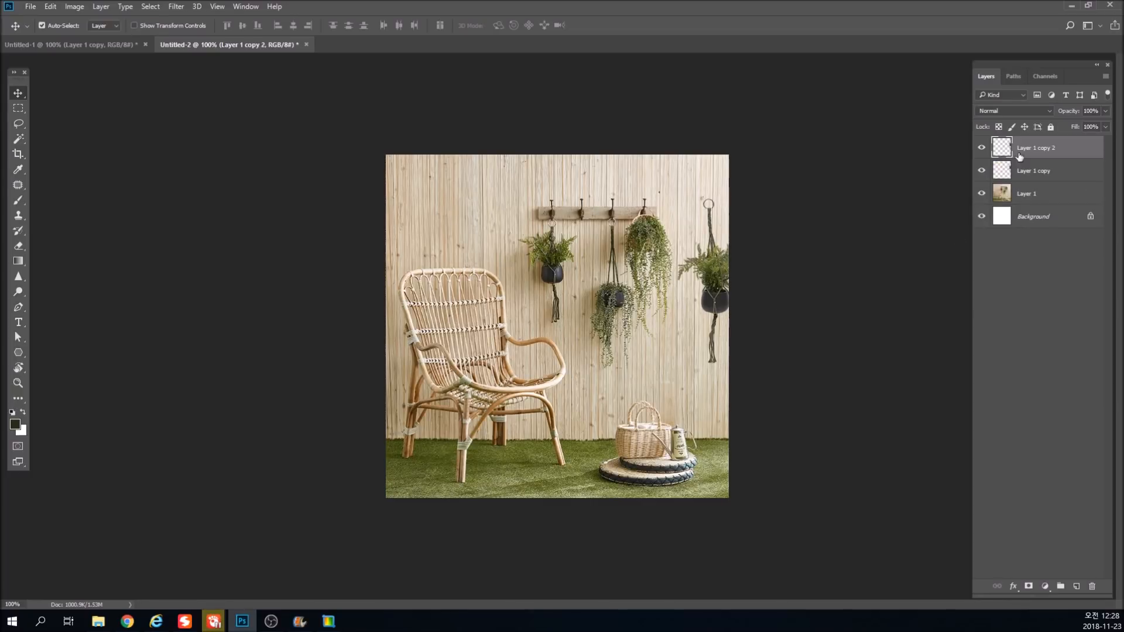
pyautogui.click(1019, 172)
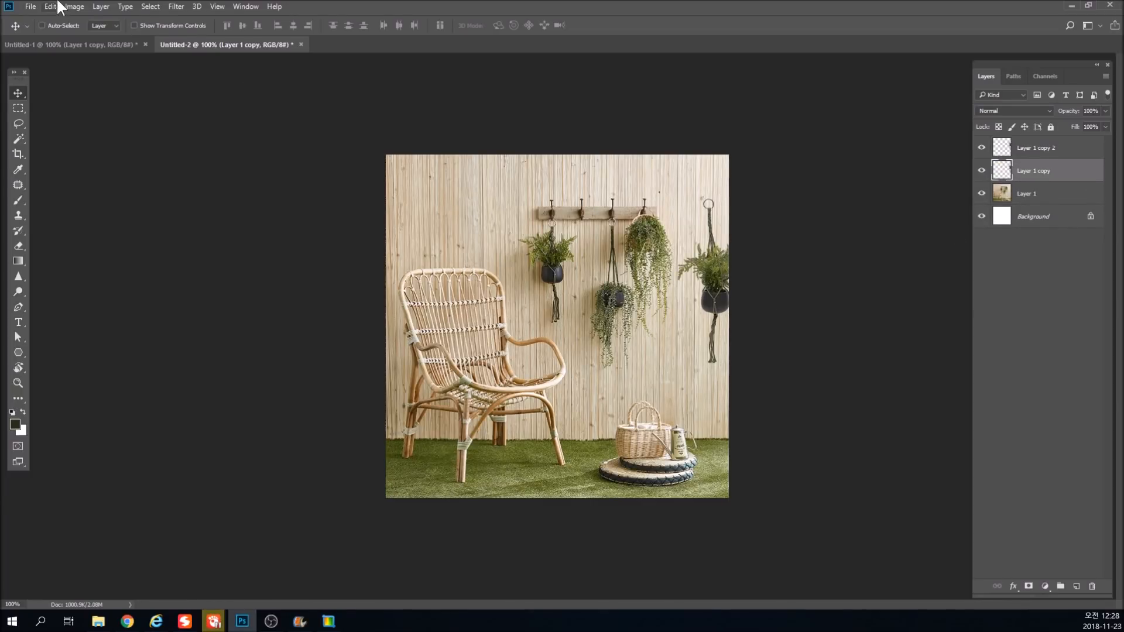
pyautogui.click(176, 6)
pyautogui.moveTo(205, 136)
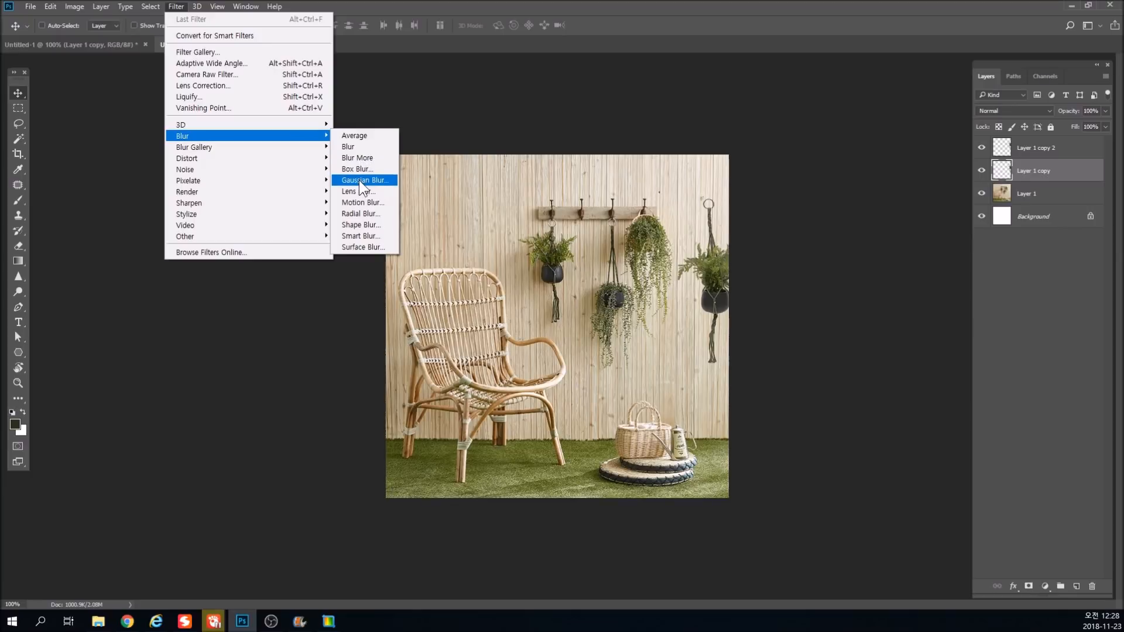
pyautogui.click(359, 180)
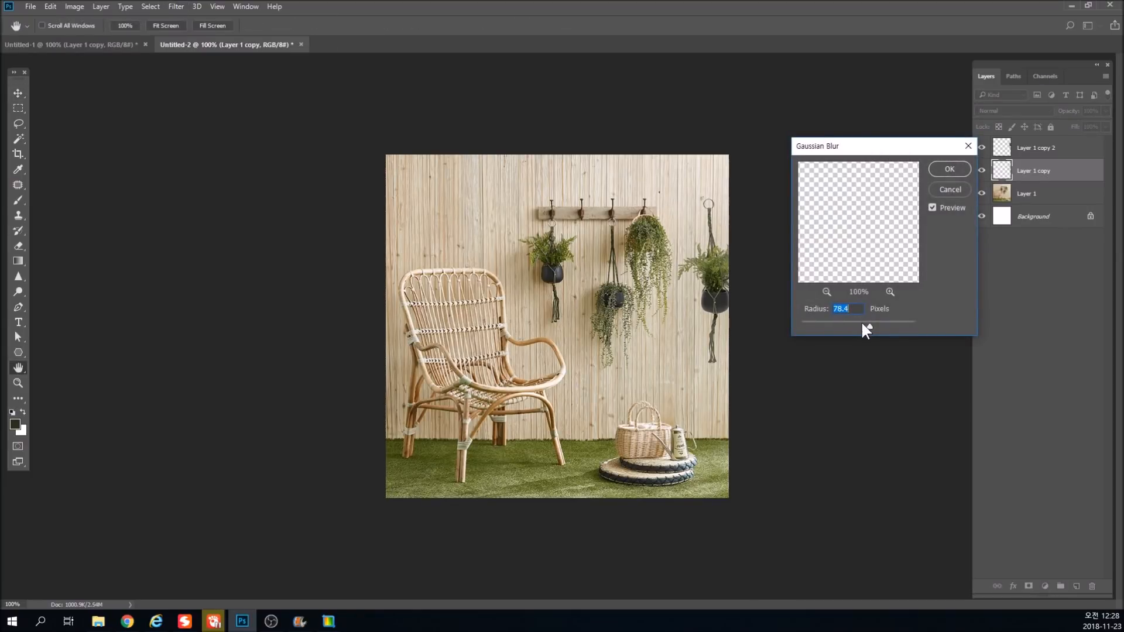
pyautogui.moveTo(846, 326); pyautogui.dragTo(816, 324)
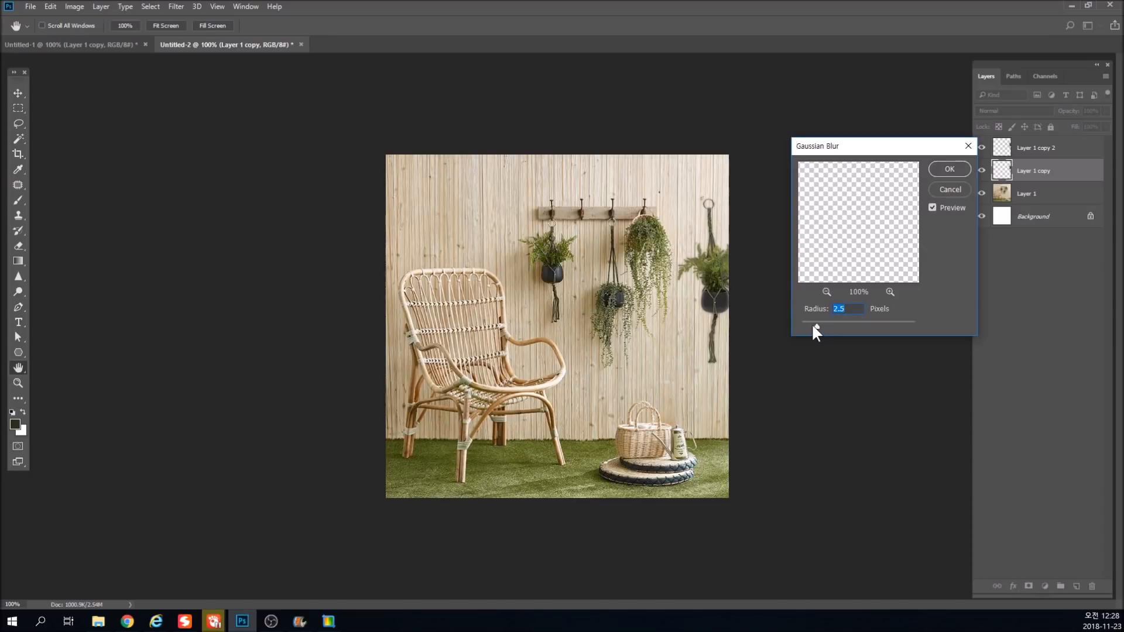
pyautogui.press('Return')
# Fill the blurred plant layer's opaque pixels with black and nudge it down and to the right as a wall shadow.
pyautogui.click(11, 429)
pyautogui.press('Return')
pyautogui.hotkey('alt', 'shift', 'Delete')
pyautogui.hotkey('shift', 'Down')
pyautogui.press('Up')
pyautogui.press('Up')
pyautogui.press('Up')
pyautogui.press('Up')
pyautogui.hotkey('shift', 'Right')
pyautogui.press('Up')
pyautogui.press('Up')
pyautogui.press('Up')
pyautogui.press('Up')
pyautogui.press('Up')
pyautogui.press('Up')
pyautogui.press('Up')
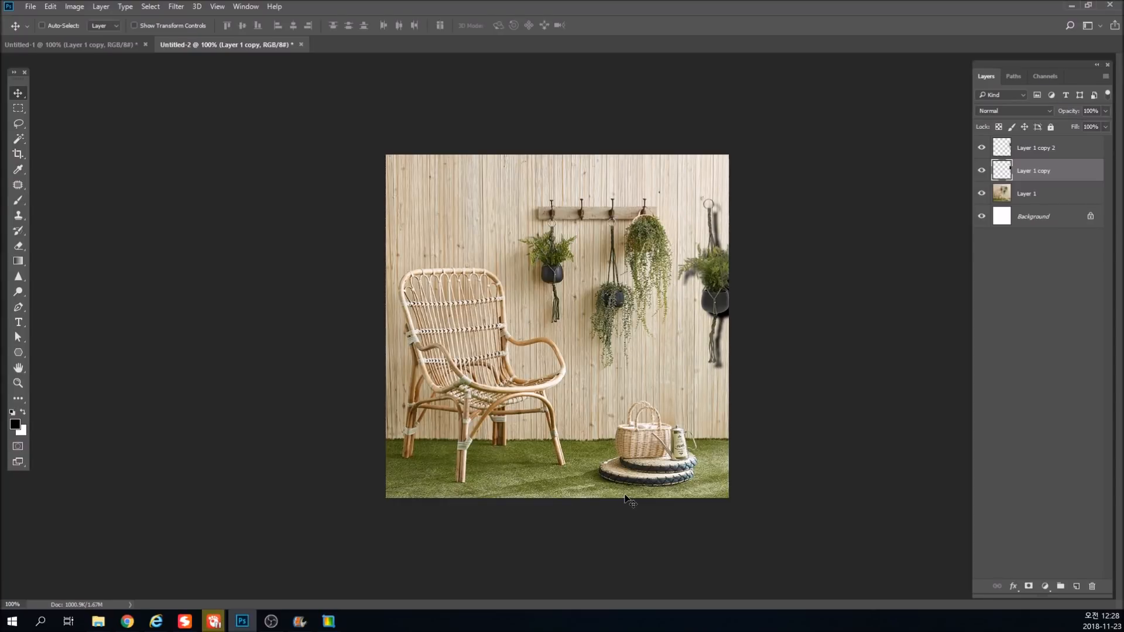
# Warp the upper end of the shadow so that it meets the plant's hanging ring.
pyautogui.hotkey('ctrl', 't')
pyautogui.rightClick(729, 236)
pyautogui.click(740, 327)
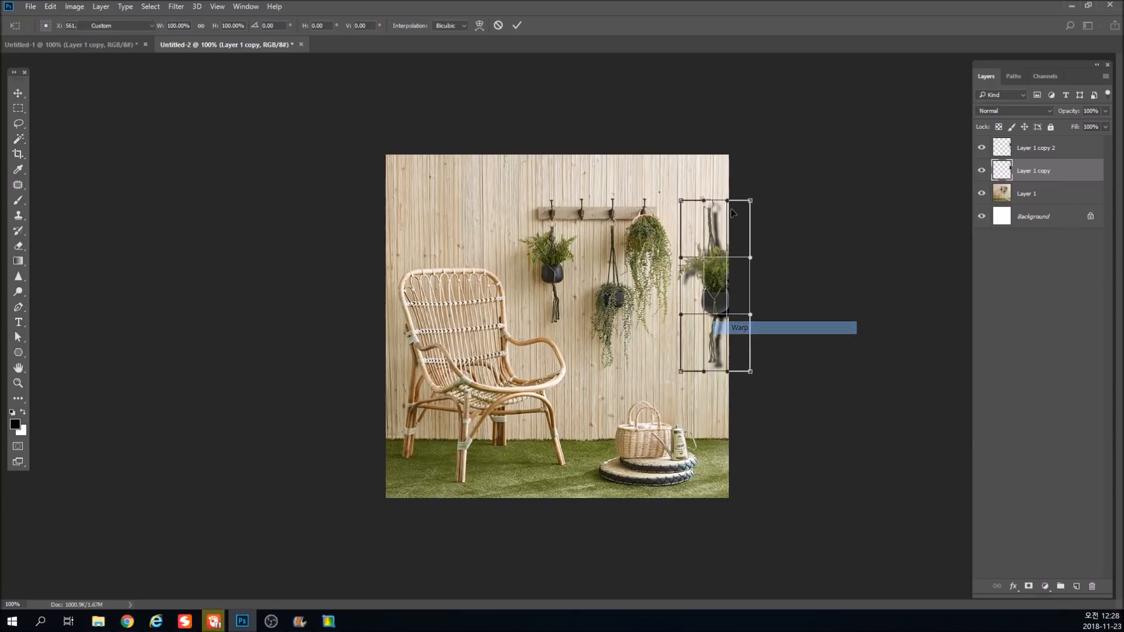
pyautogui.moveTo(720, 208); pyautogui.dragTo(712, 205)
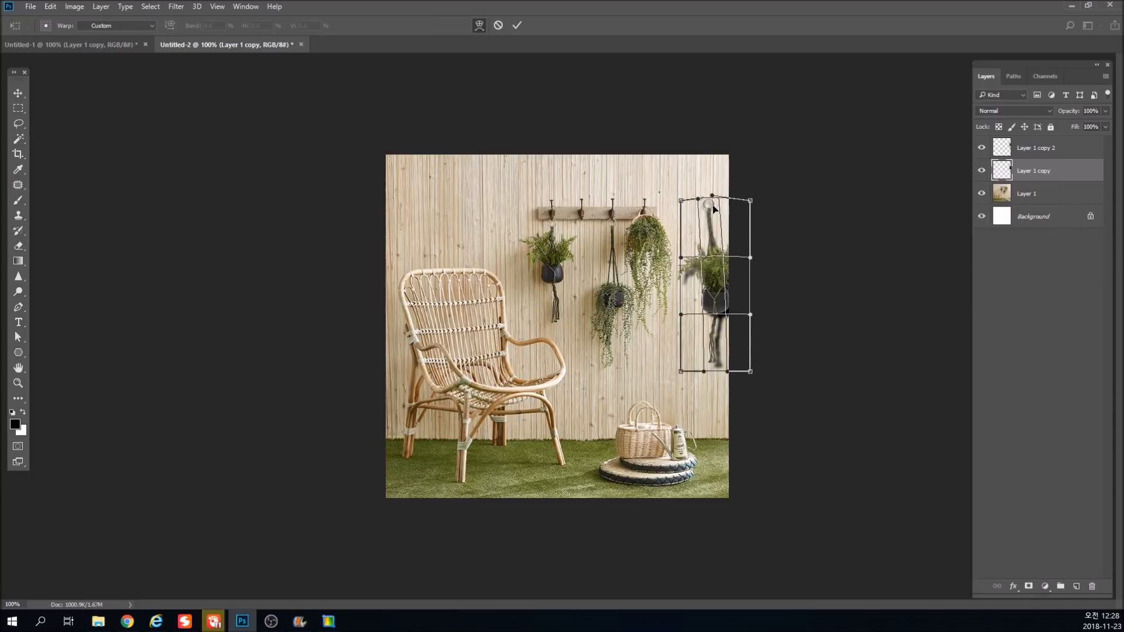
pyautogui.press('Return')
# Set the shadow layer's opacity to 30%.
pyautogui.doubleClick(1095, 111)
pyautogui.write('20')
pyautogui.doubleClick(1093, 112)
pyautogui.write('30')
pyautogui.press('Return')
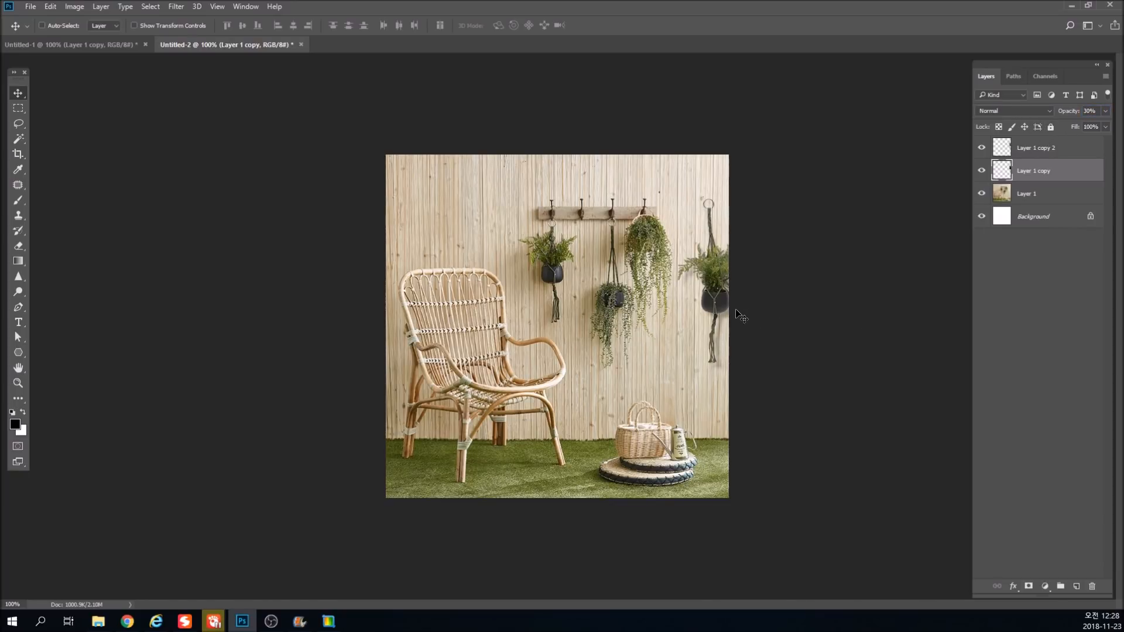
# Increase the contrast of Layer 1 copy 2 with an S-shaped Curves adjustment, using points 80 to 67 and 184 to 211.
pyautogui.keyDown('ctrl'); pyautogui.click(726, 281); pyautogui.keyUp('ctrl')
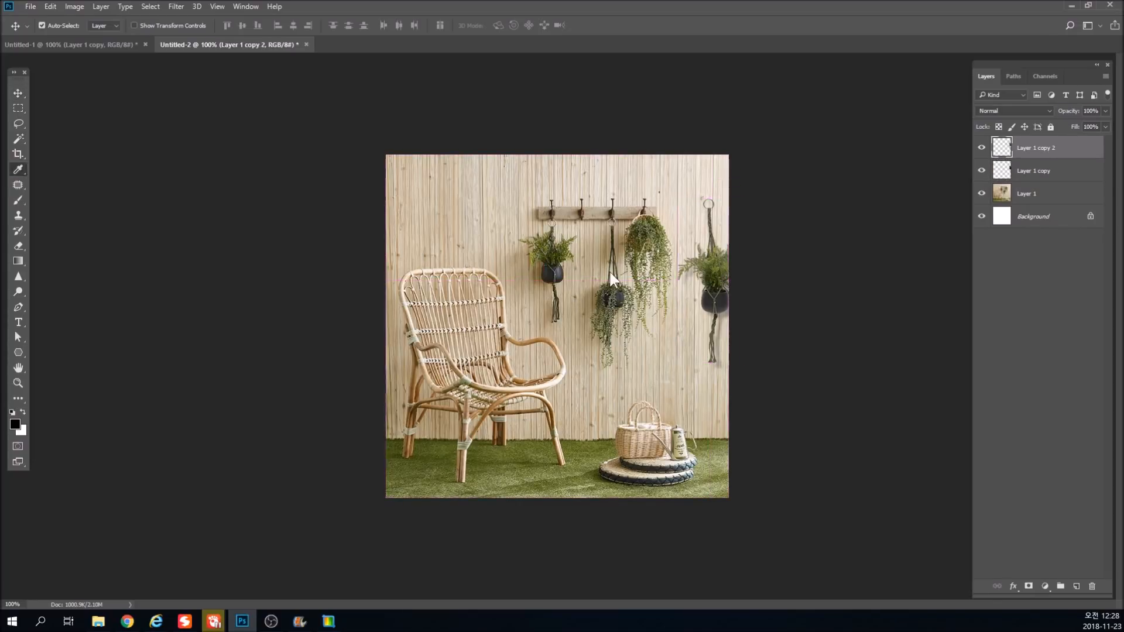
pyautogui.hotkey('ctrl', 'm')
pyautogui.moveTo(185, 300); pyautogui.dragTo(185, 294)
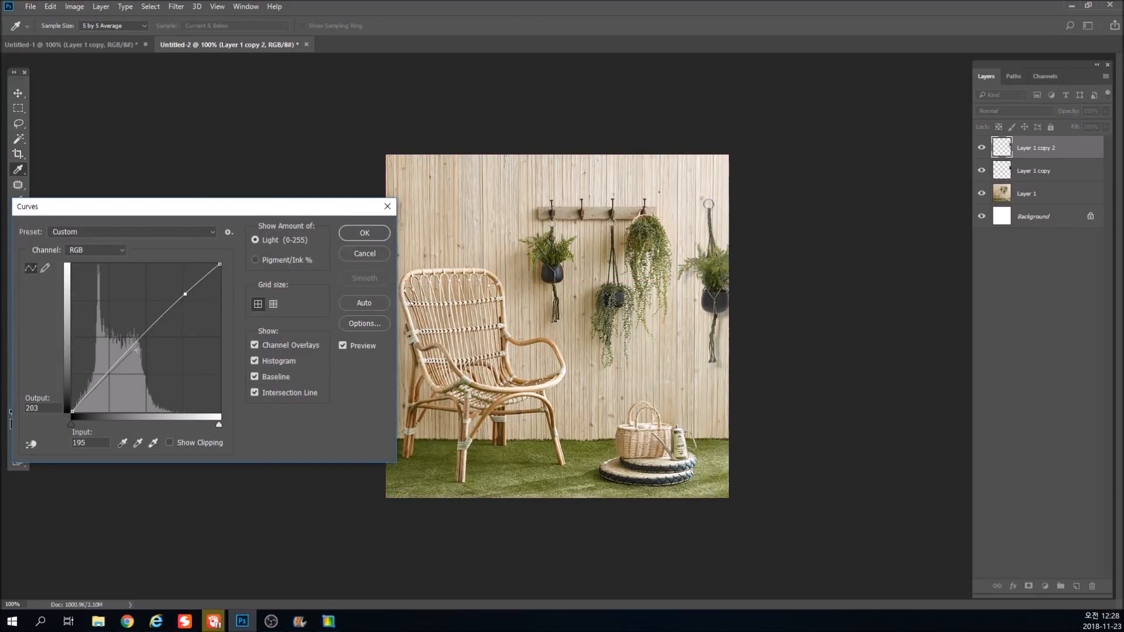
pyautogui.moveTo(114, 366); pyautogui.dragTo(119, 373)
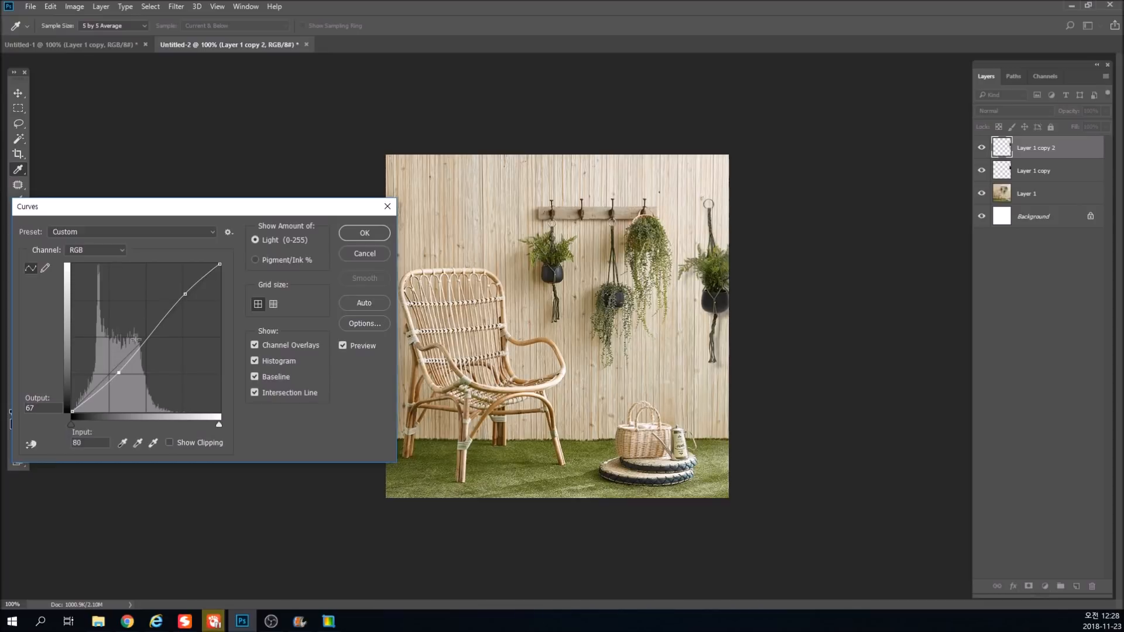
pyautogui.moveTo(186, 291); pyautogui.dragTo(178, 287)
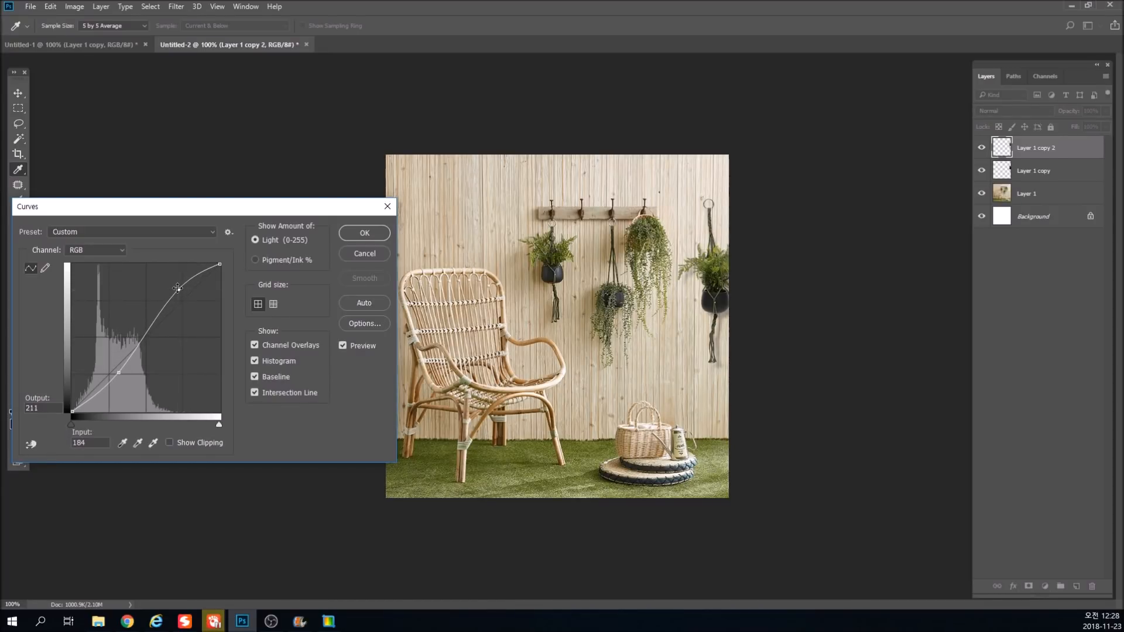
pyautogui.press('Return')
# Set the opacity of the shadow on Layer 1 copy to 40%.
pyautogui.press('v')
pyautogui.click(1007, 172)
pyautogui.press('4')
pyautogui.press('ctrl')
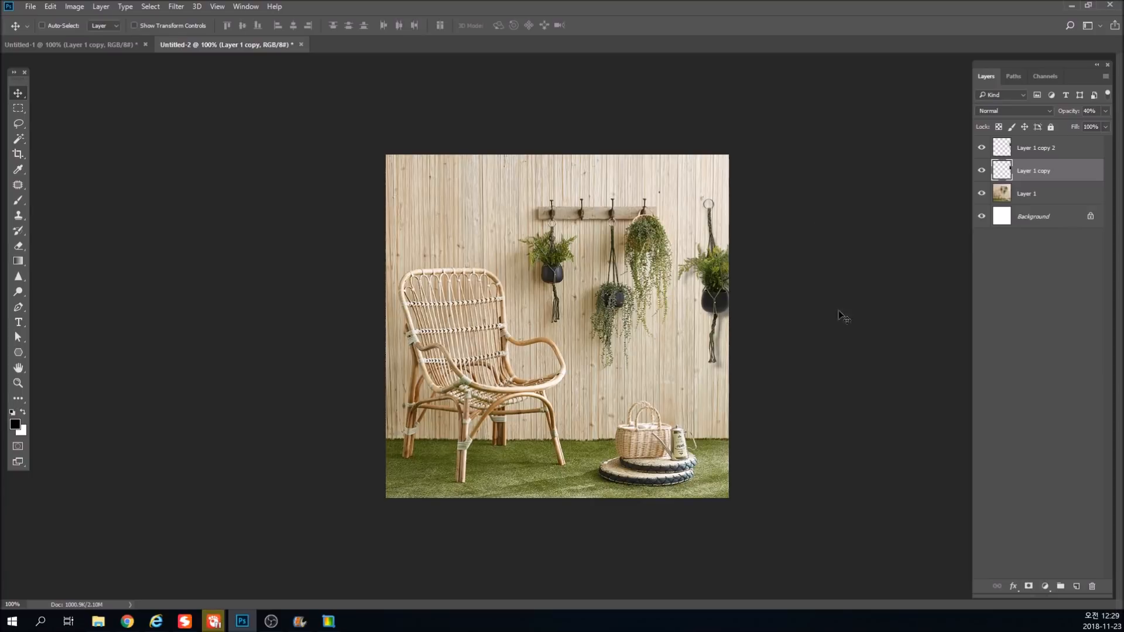
# Return to the Untitled-1 plant document and switch to OBS Studio.
pyautogui.click(118, 40)
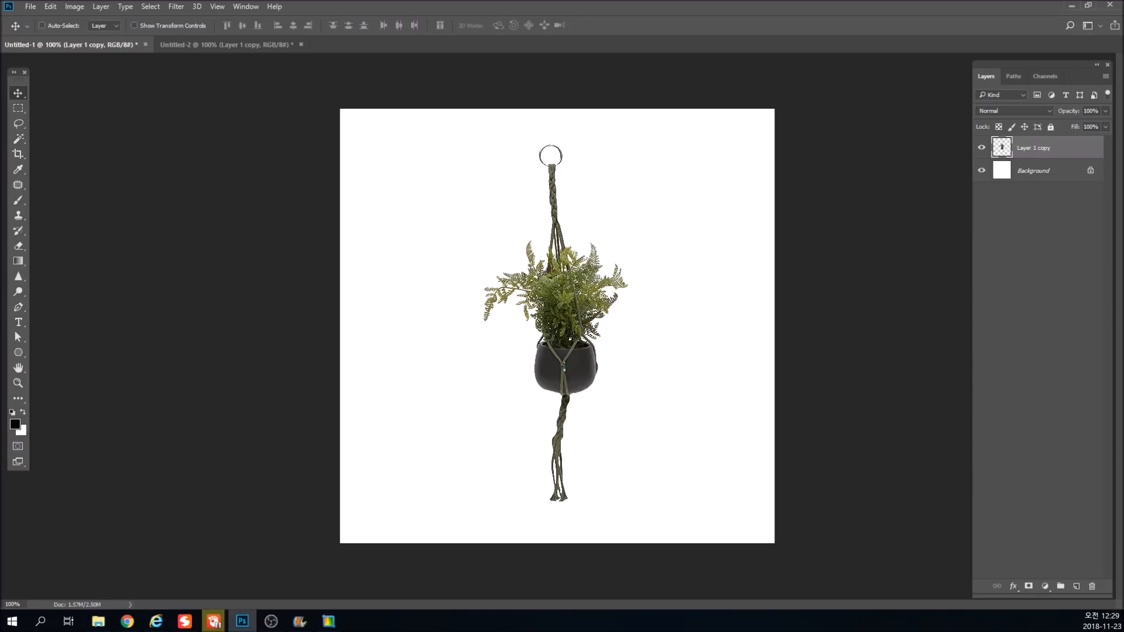
pyautogui.hotkey('alt', 'Tab')
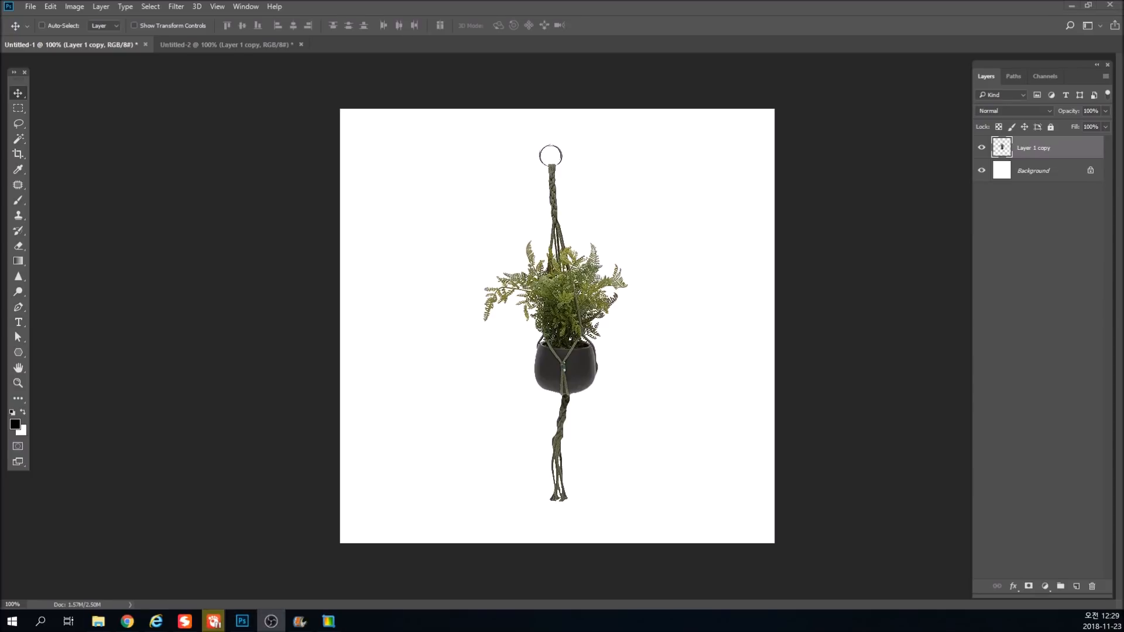